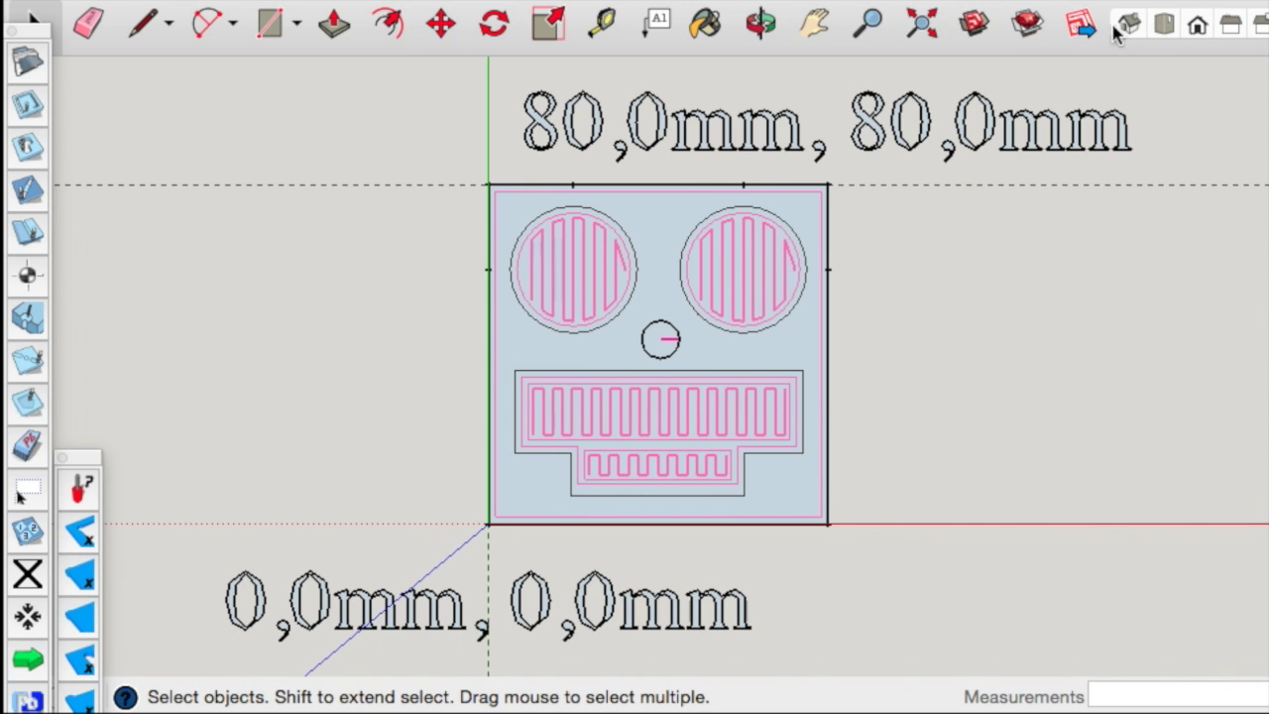
# - Switch to top view, redock the Phlatboyz toolbar, and window-select the whole robot face part
pyautogui.click(1128, 28)
pyautogui.click(1162, 26)
pyautogui.moveTo(35, 37)
pyautogui.mouseDown()
pyautogui.moveTo(165, 56)
pyautogui.moveTo(204, 89)
pyautogui.moveTo(284, 98)
pyautogui.moveTo(263, 105)
pyautogui.mouseUp()
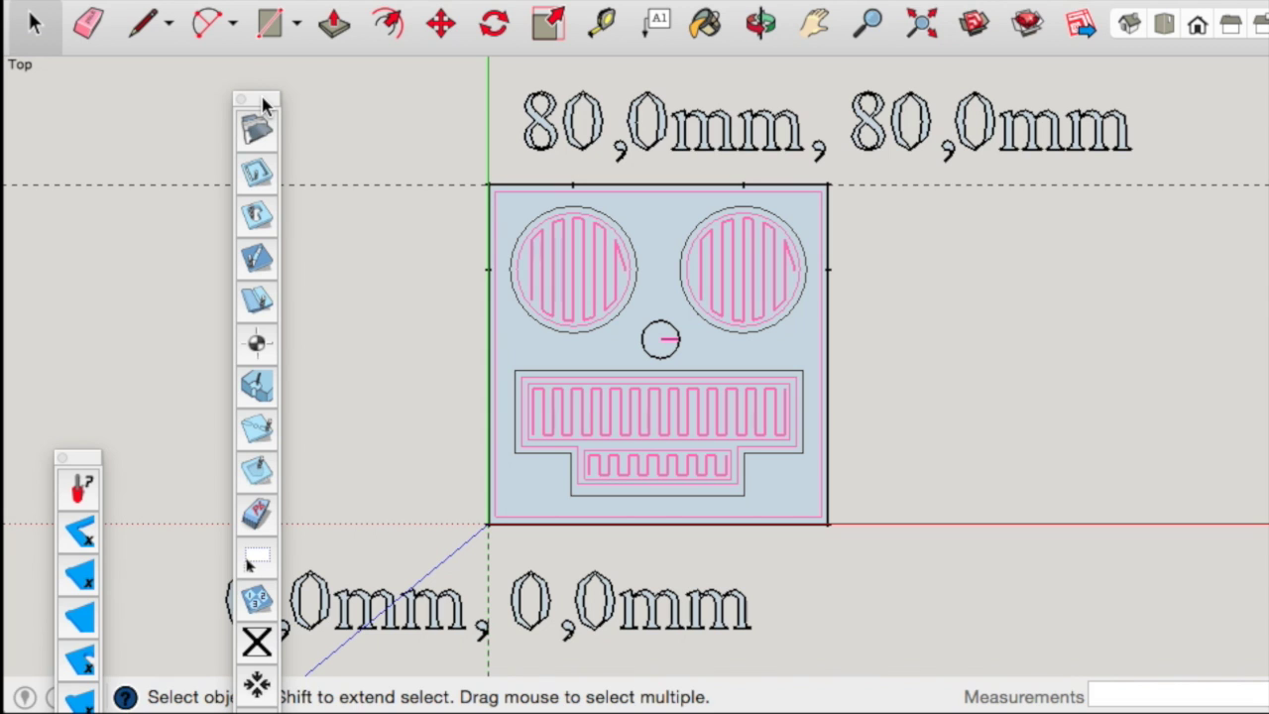
pyautogui.moveTo(264, 105); pyautogui.dragTo(29, 95)
pyautogui.moveTo(839, 532); pyautogui.dragTo(472, 190)
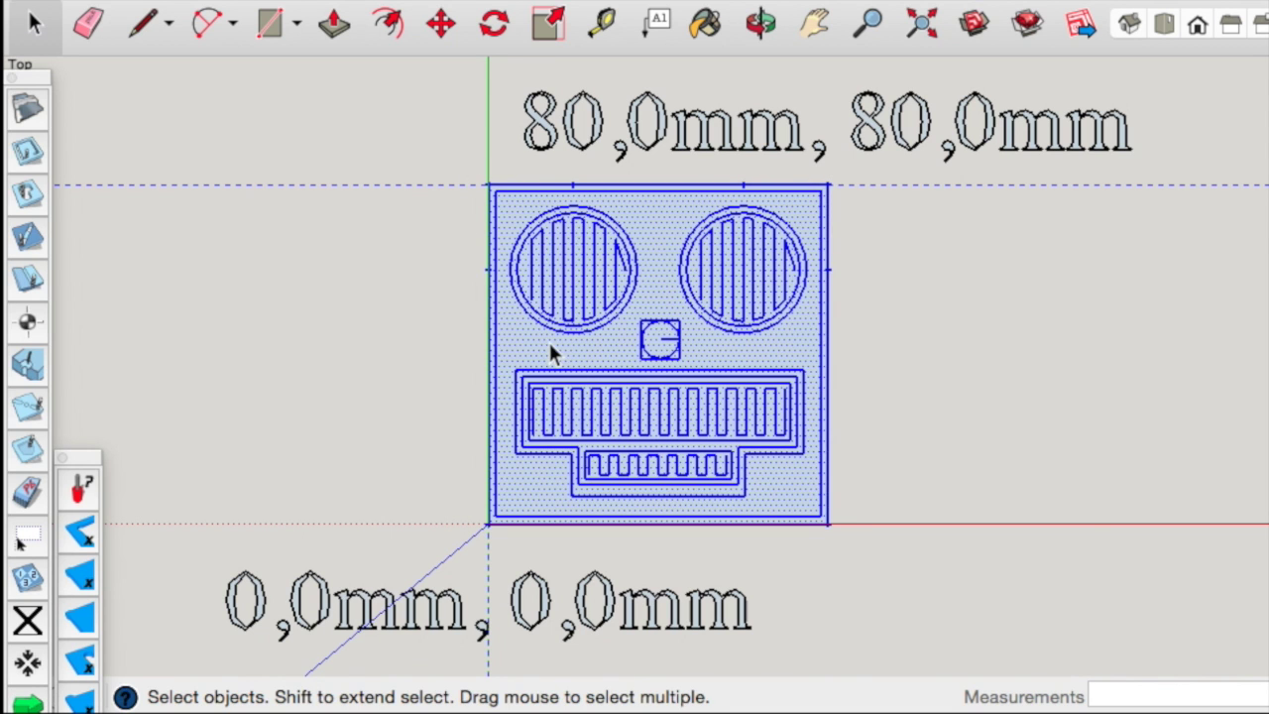
# - Move the selected robot face part 103.7 mm to the right along the red axis
pyautogui.click(444, 26)
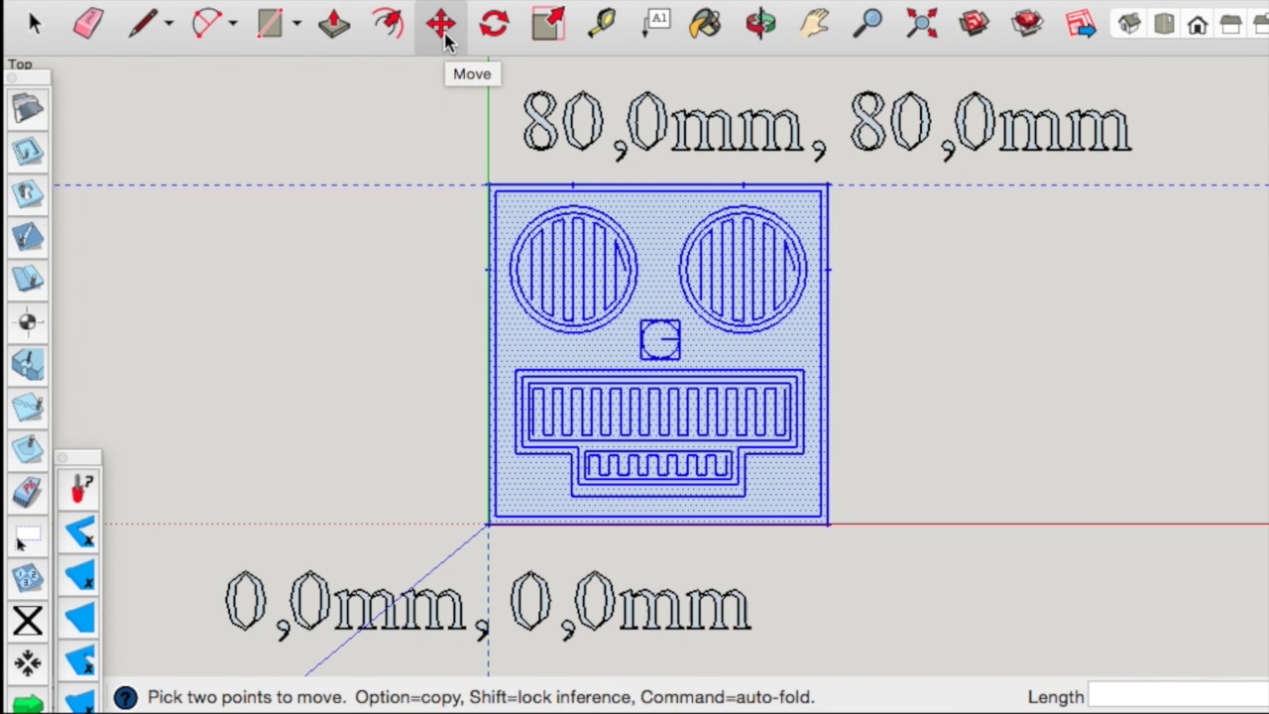
pyautogui.click(583, 319)
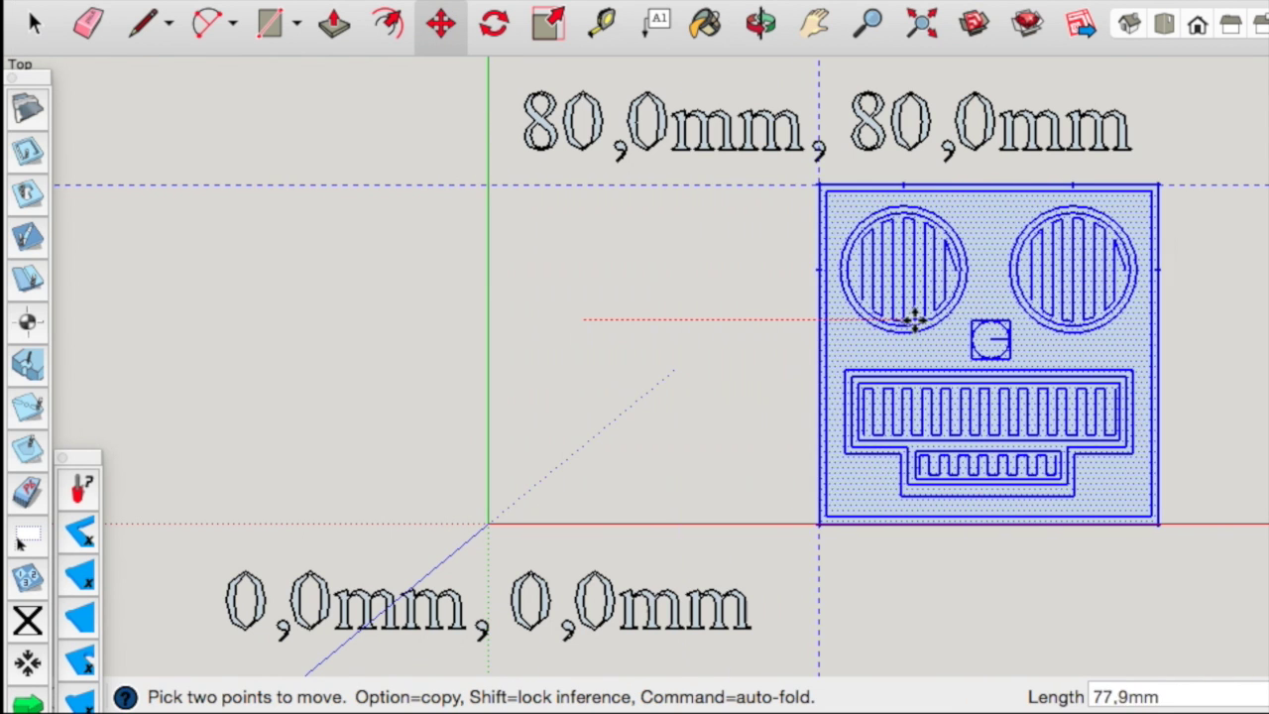
pyautogui.click(1024, 319)
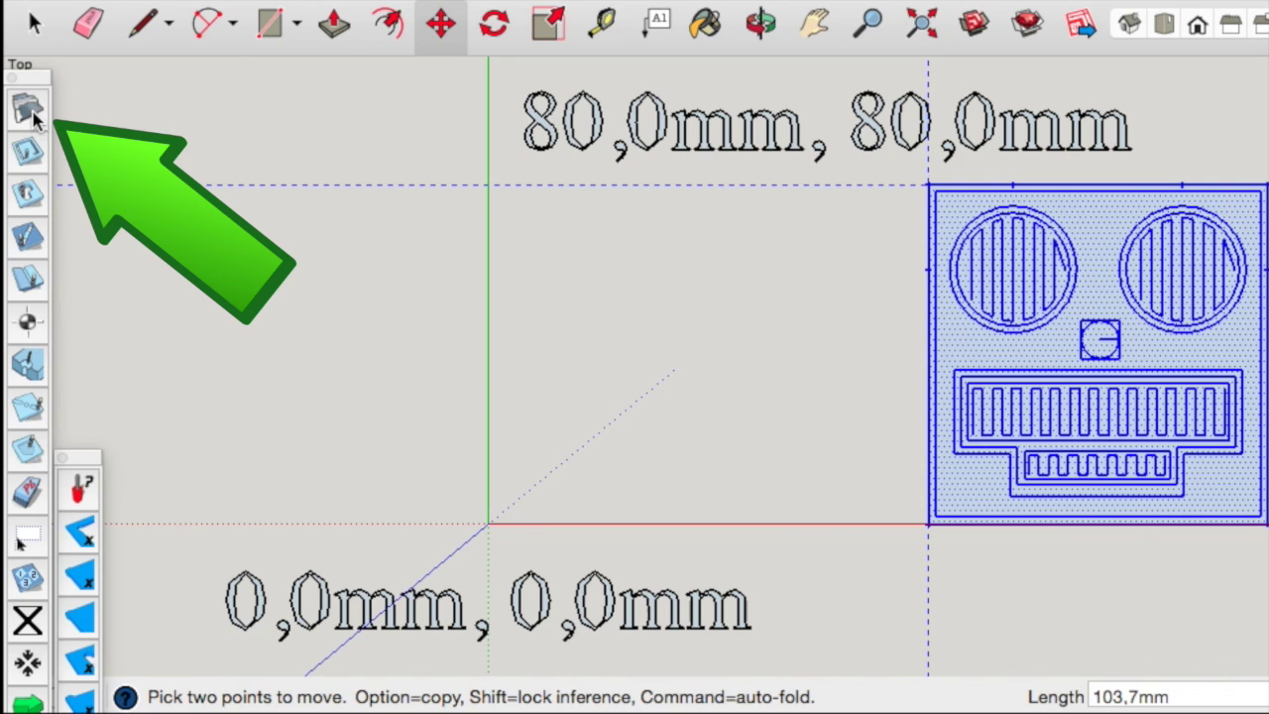
# - Open the SketchUcam Parameters and check the 80,0mm Safe Length and Safe Width values
pyautogui.click(30, 111)
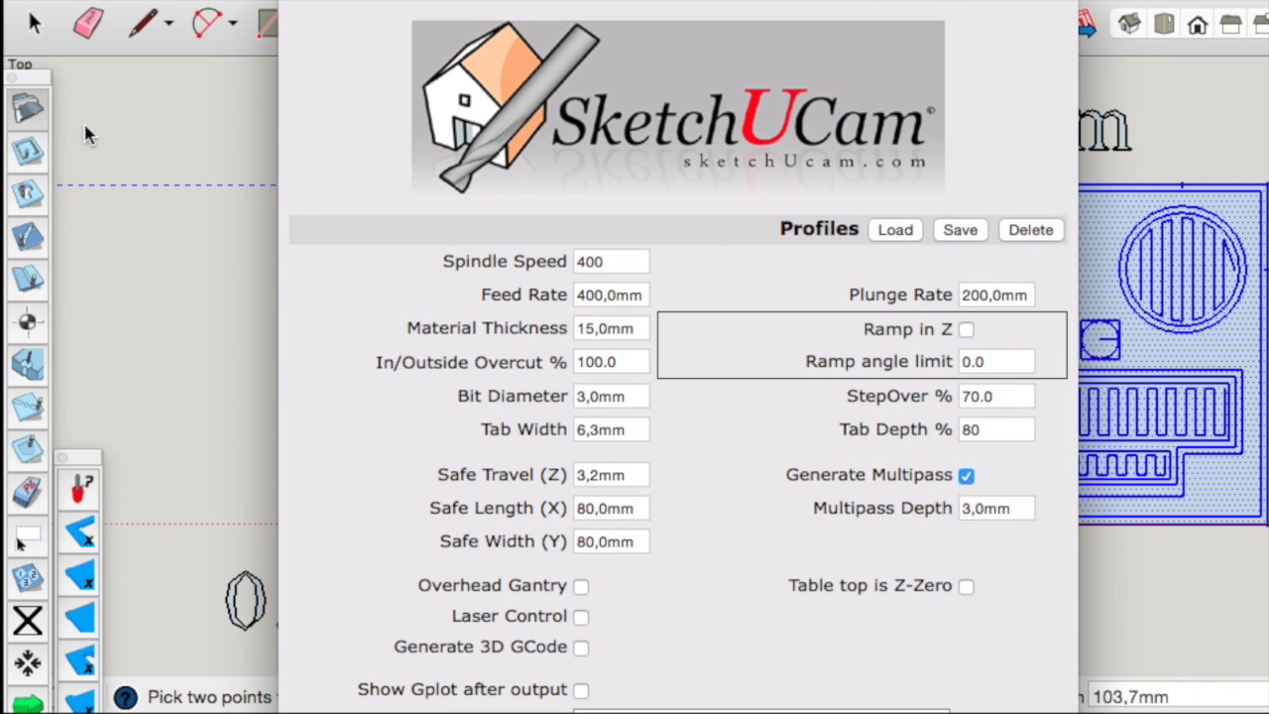
pyautogui.click(596, 508)
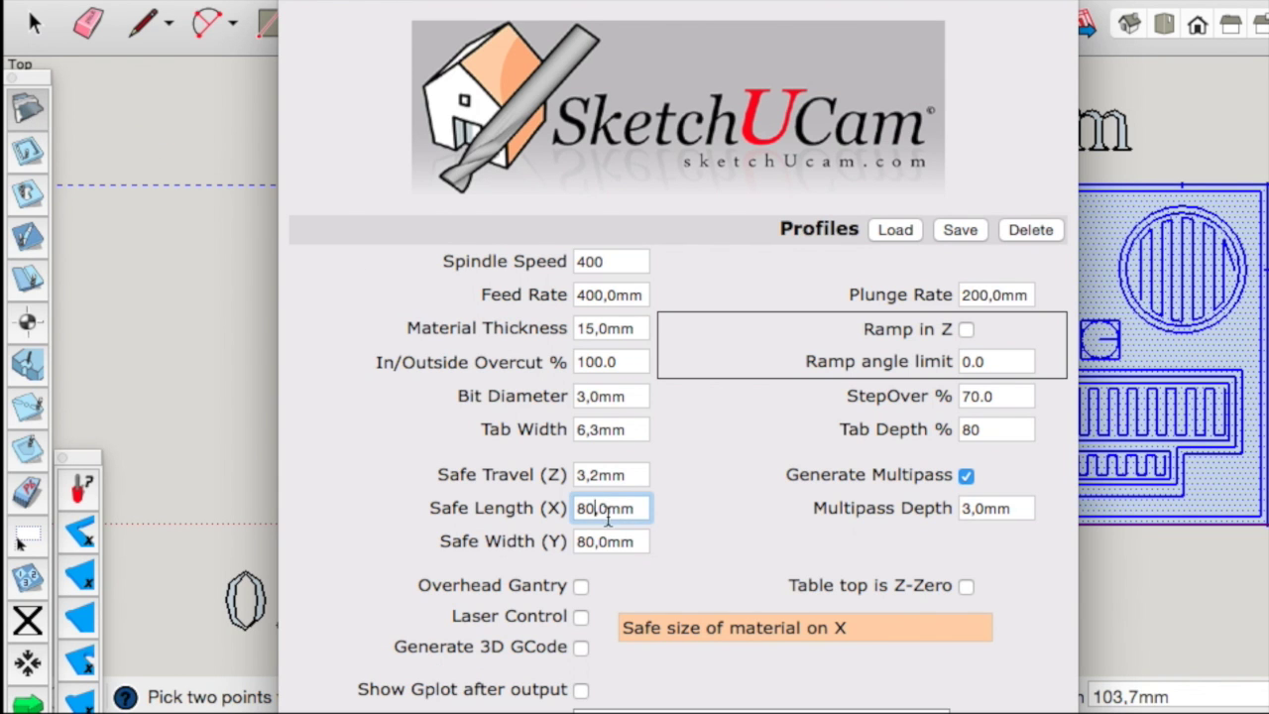
pyautogui.doubleClick(638, 507)
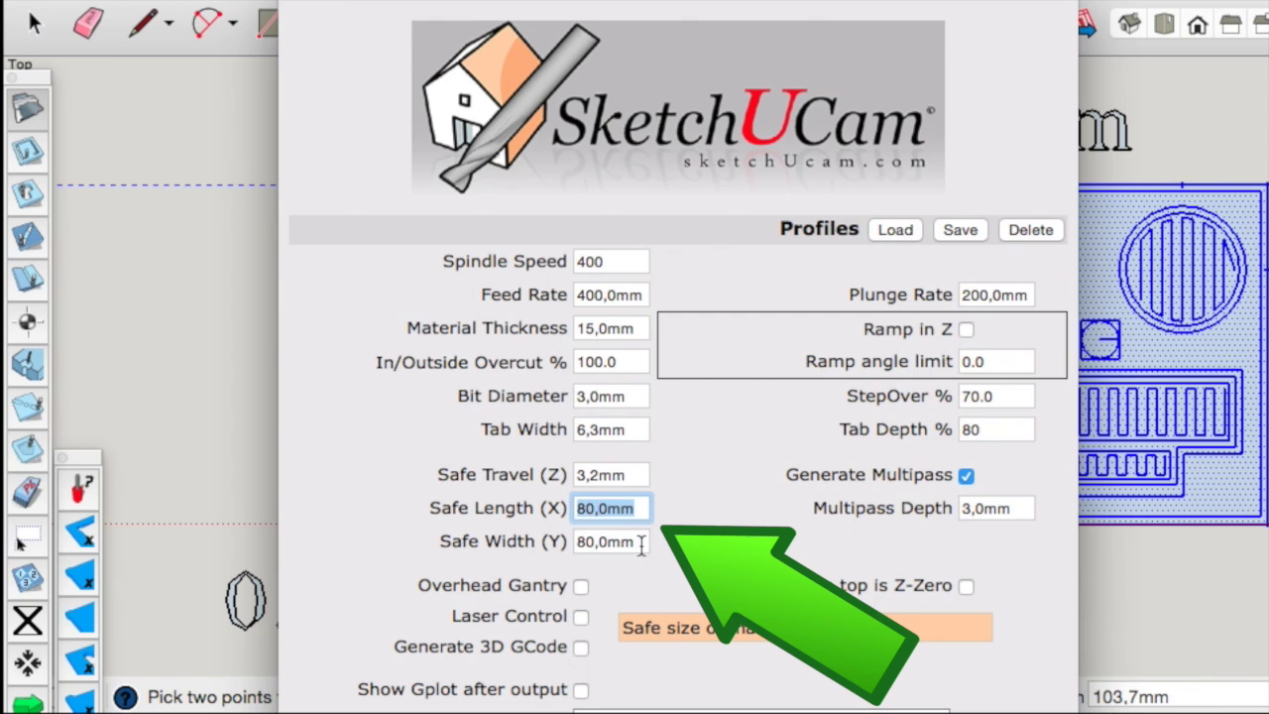
pyautogui.click(640, 541)
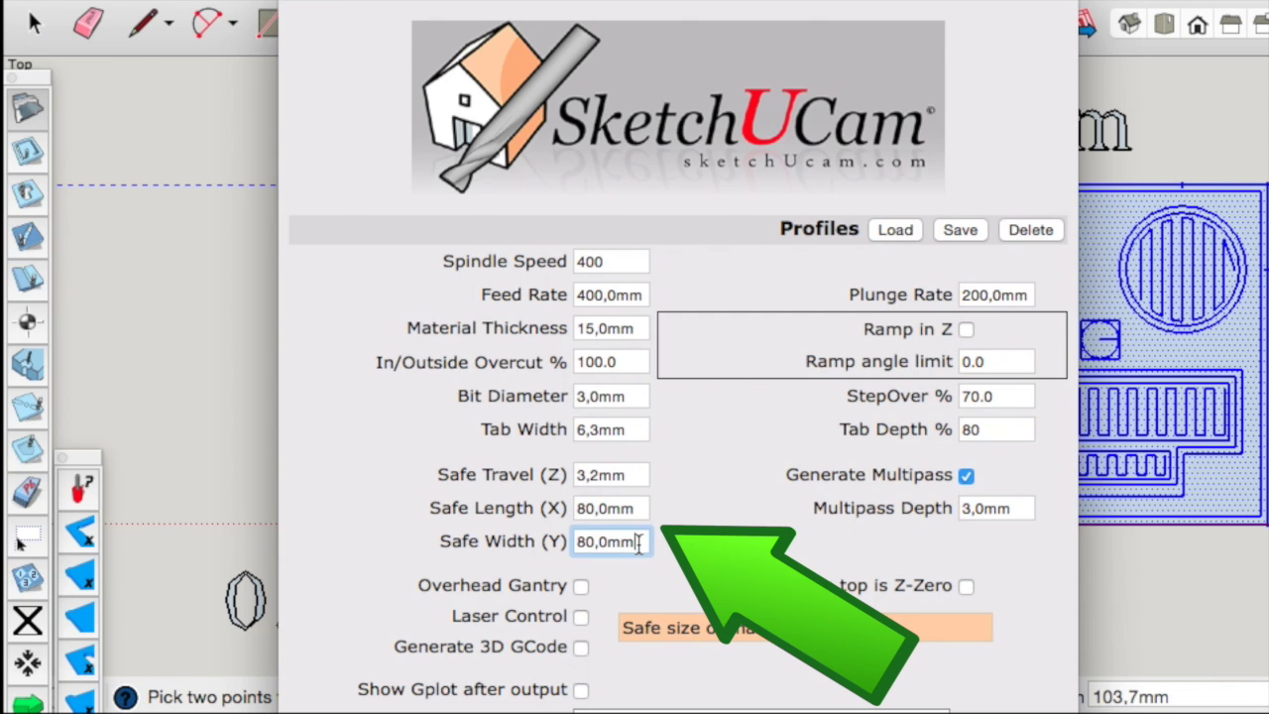
pyautogui.moveTo(643, 541); pyautogui.dragTo(579, 541)
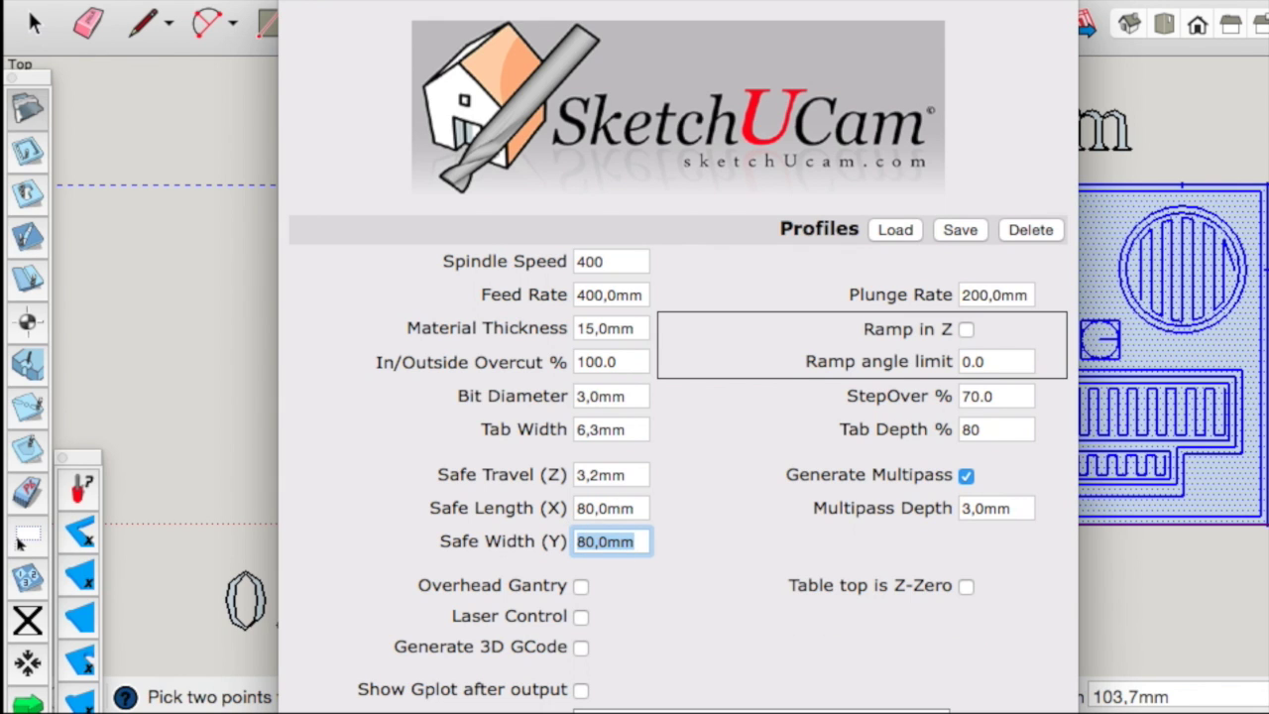
# - Close and reopen the Parameters dialog, highlighting the 15000 Spindle Speed setting
pyautogui.press('Return')
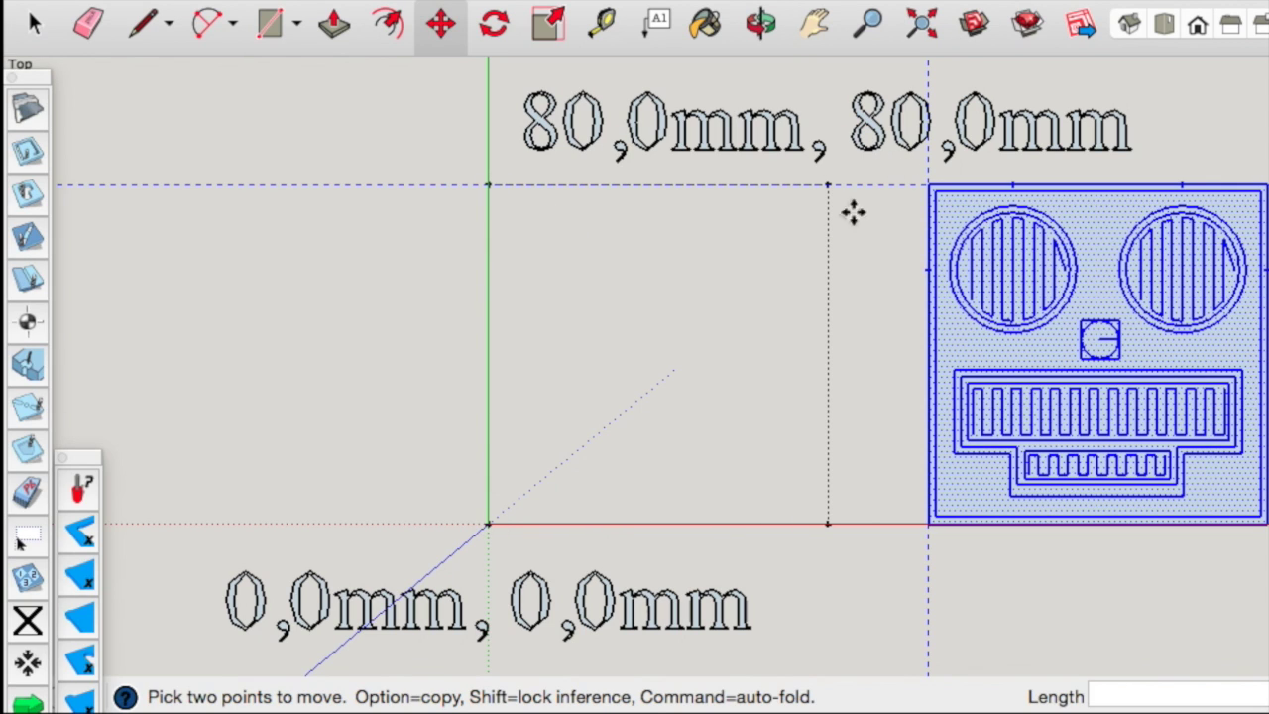
pyautogui.click(32, 112)
pyautogui.moveTo(444, 261); pyautogui.dragTo(566, 261)
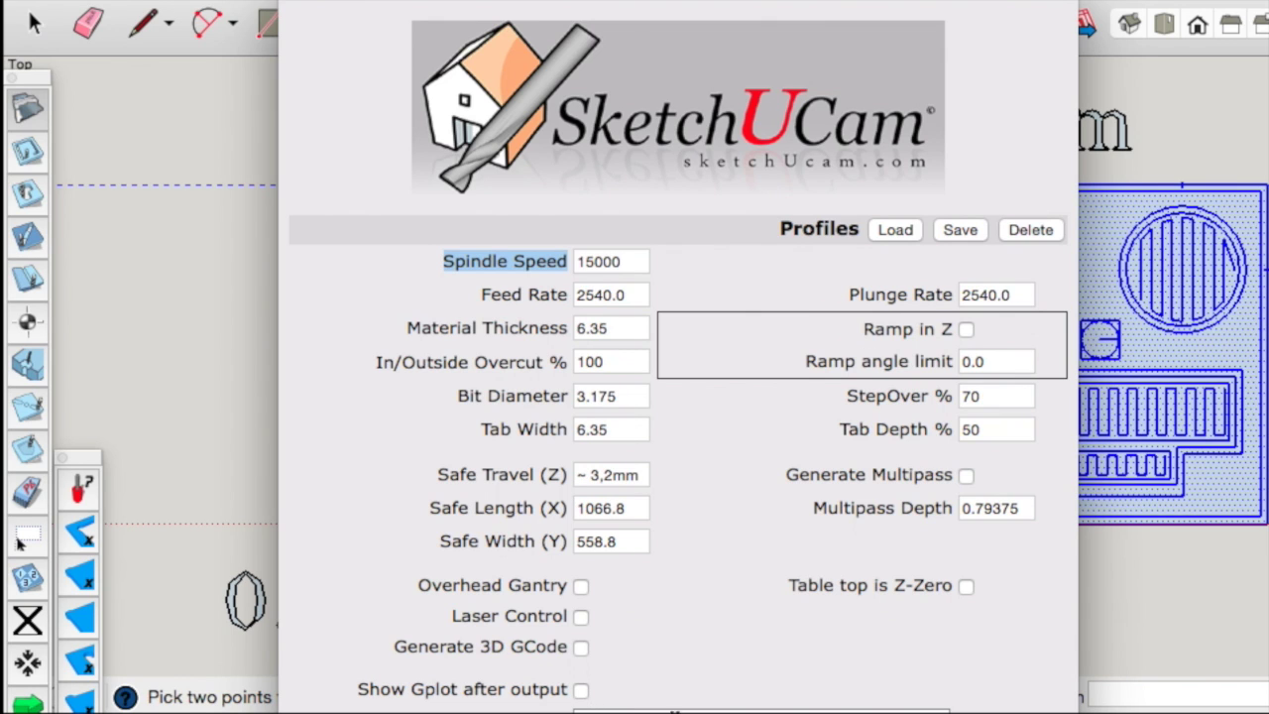
# - Replace the spindle speed of 15000 with 400
pyautogui.click(593, 262)
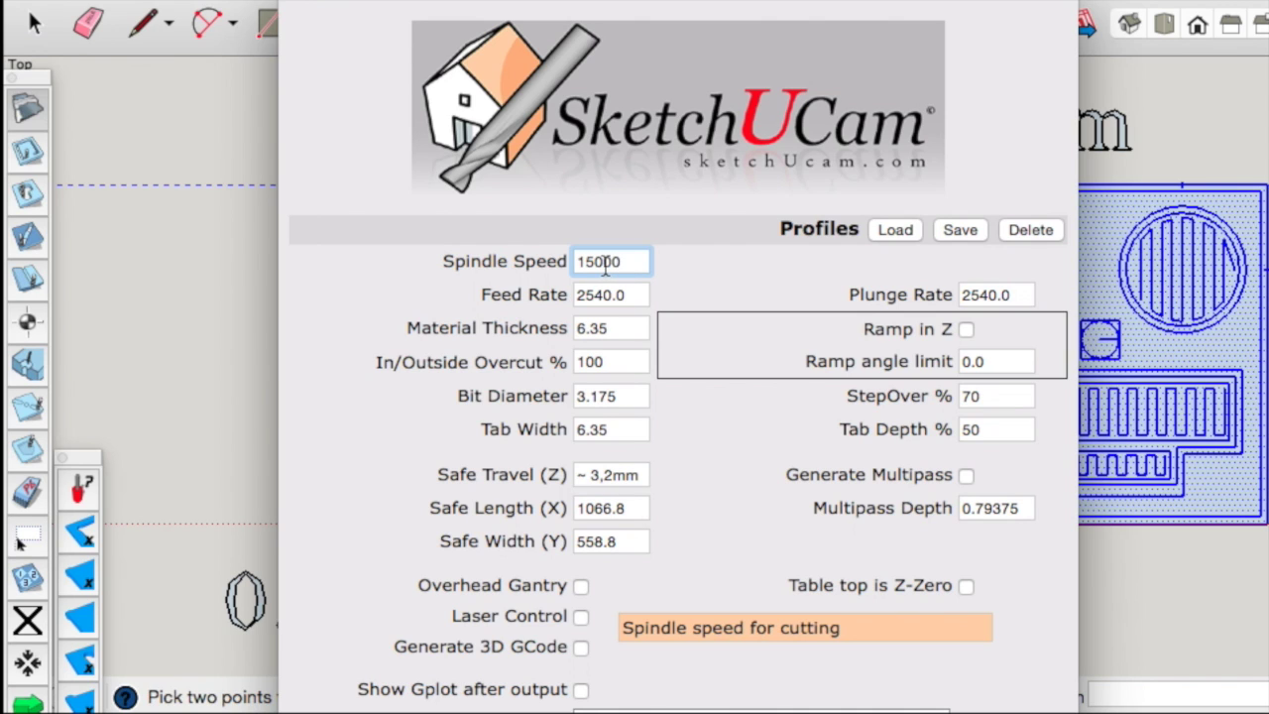
pyautogui.doubleClick(598, 262)
pyautogui.write('400')
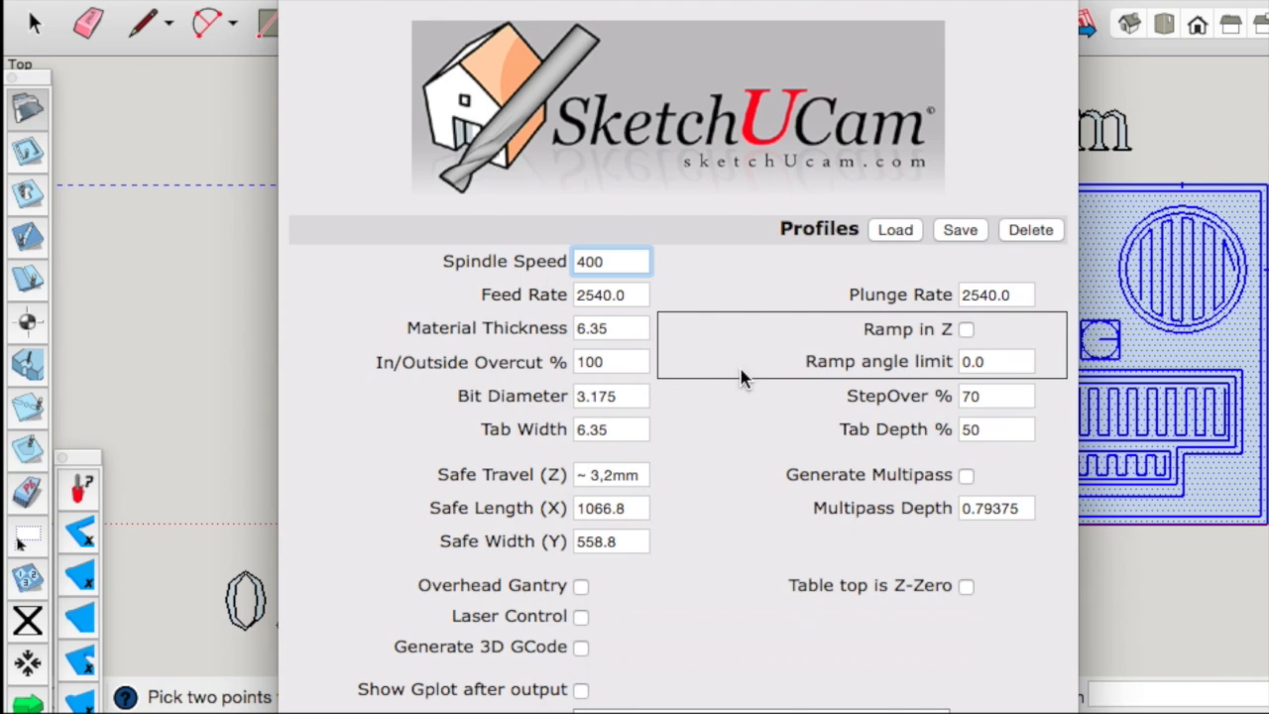
pyautogui.press('Tab')
# - Set the feed rate to 400 and the plunge rate to 200
pyautogui.write('4')
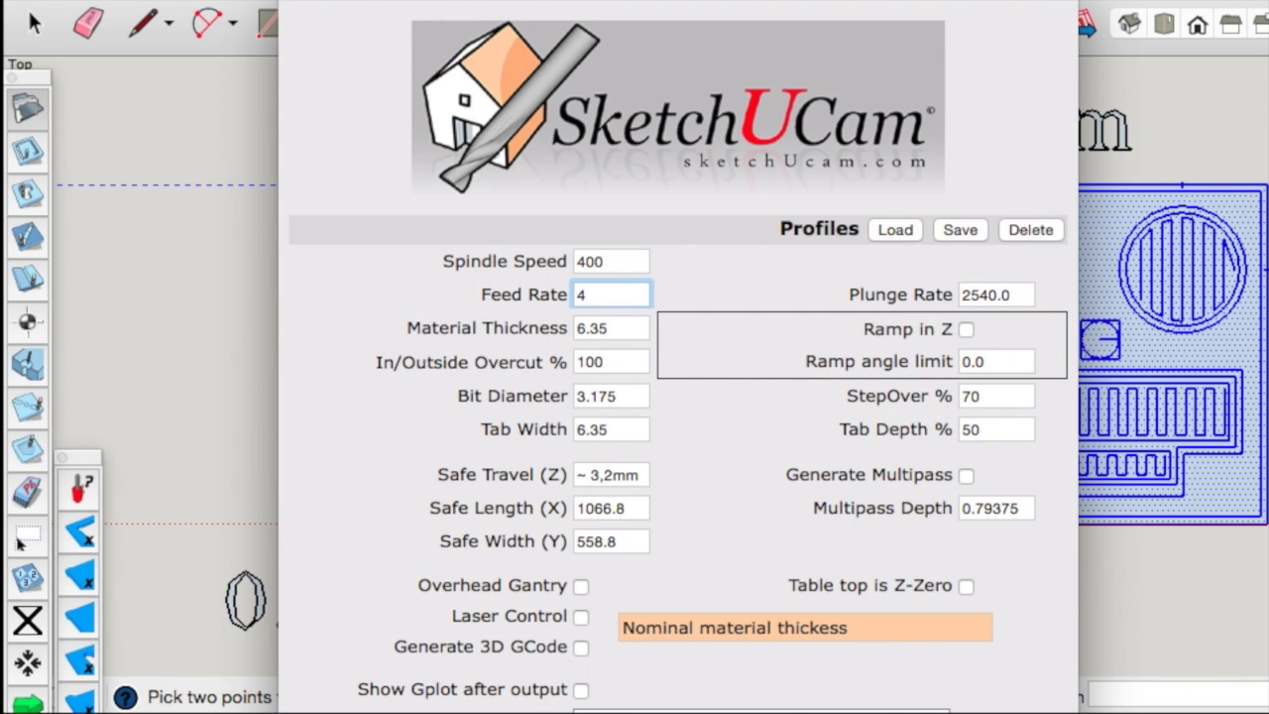
pyautogui.doubleClick(1018, 294)
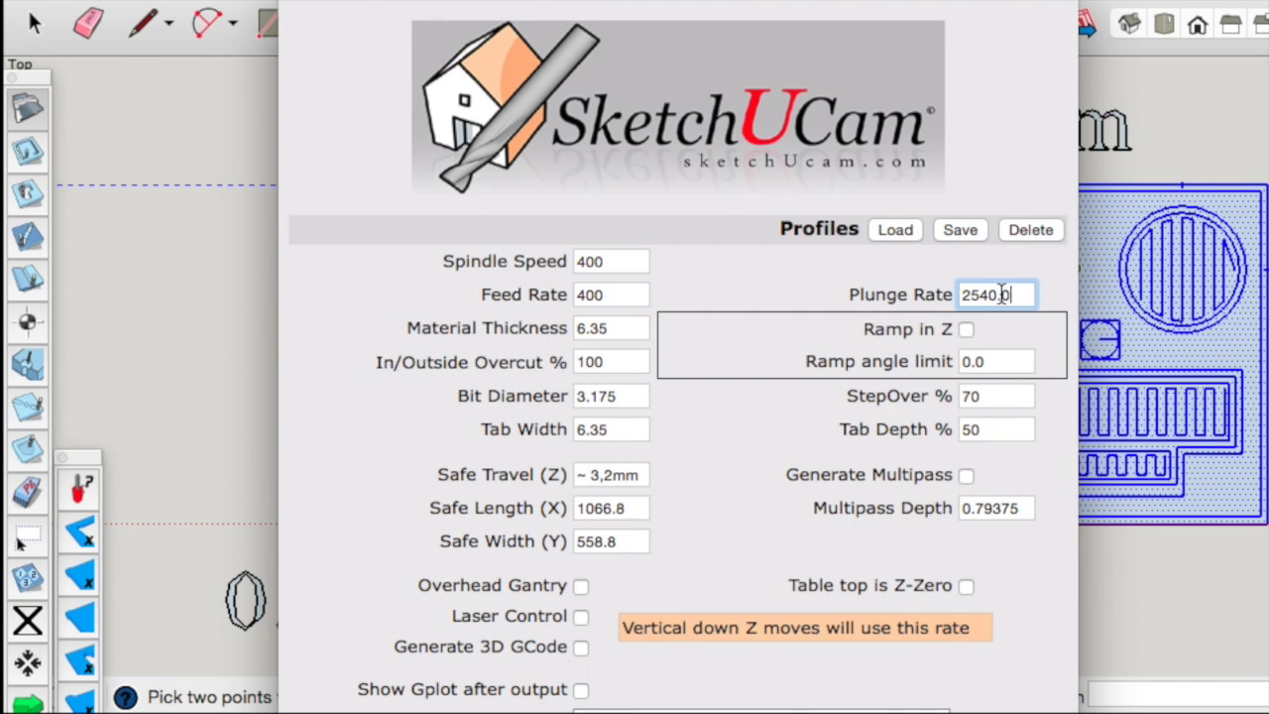
pyautogui.write('20')
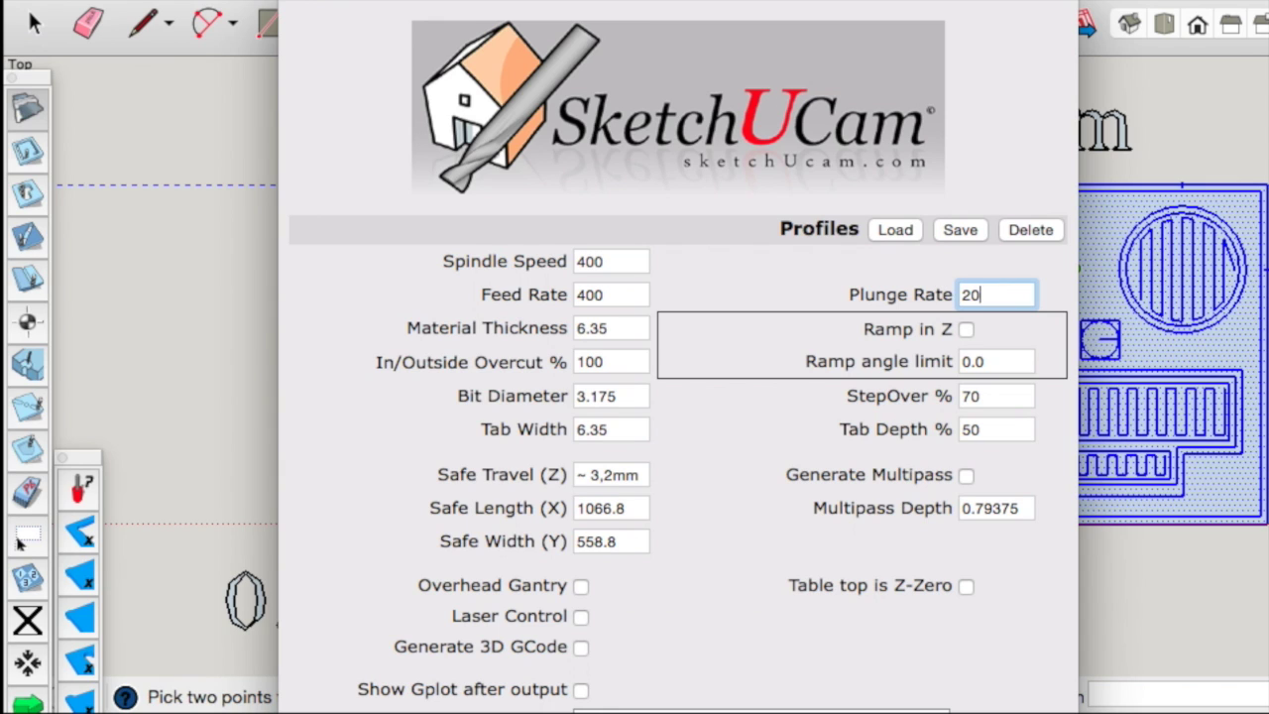
pyautogui.click(750, 283)
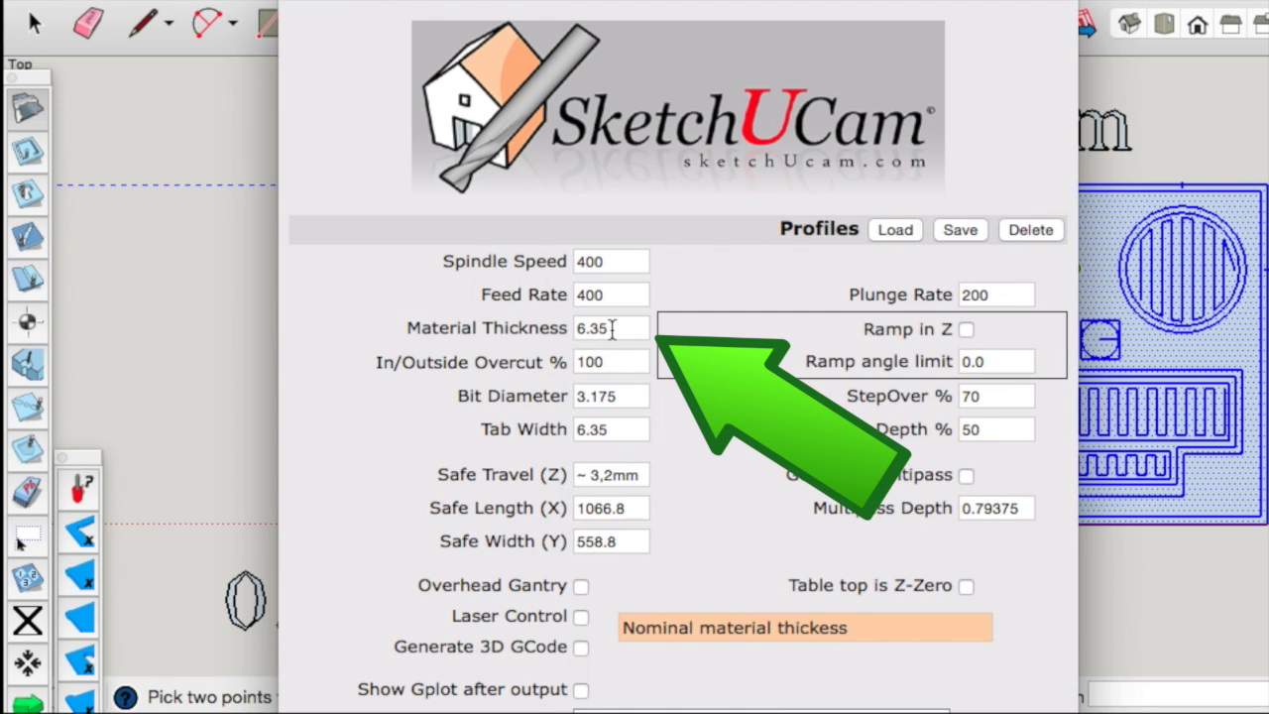
# - Enter material thickness 15, in/outside overcut 105 % and bit diameter 3.175
pyautogui.moveTo(613, 329); pyautogui.dragTo(547, 332)
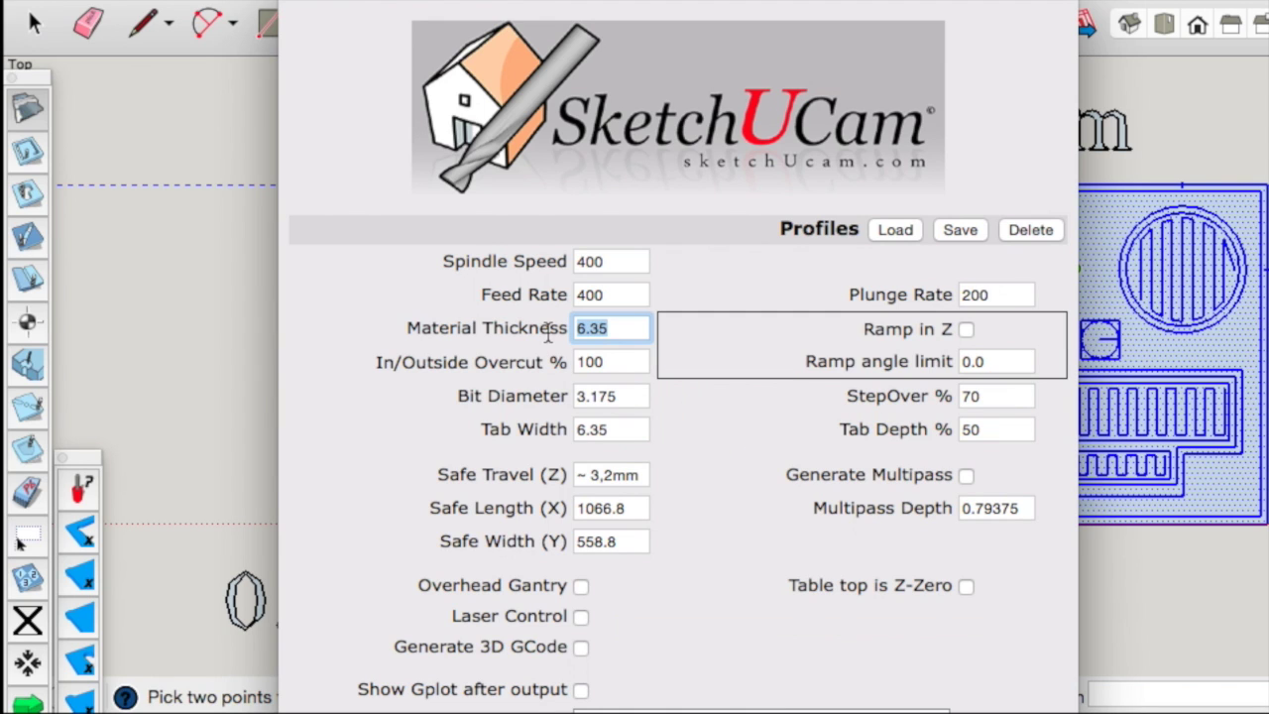
pyautogui.write('15')
pyautogui.click(626, 362)
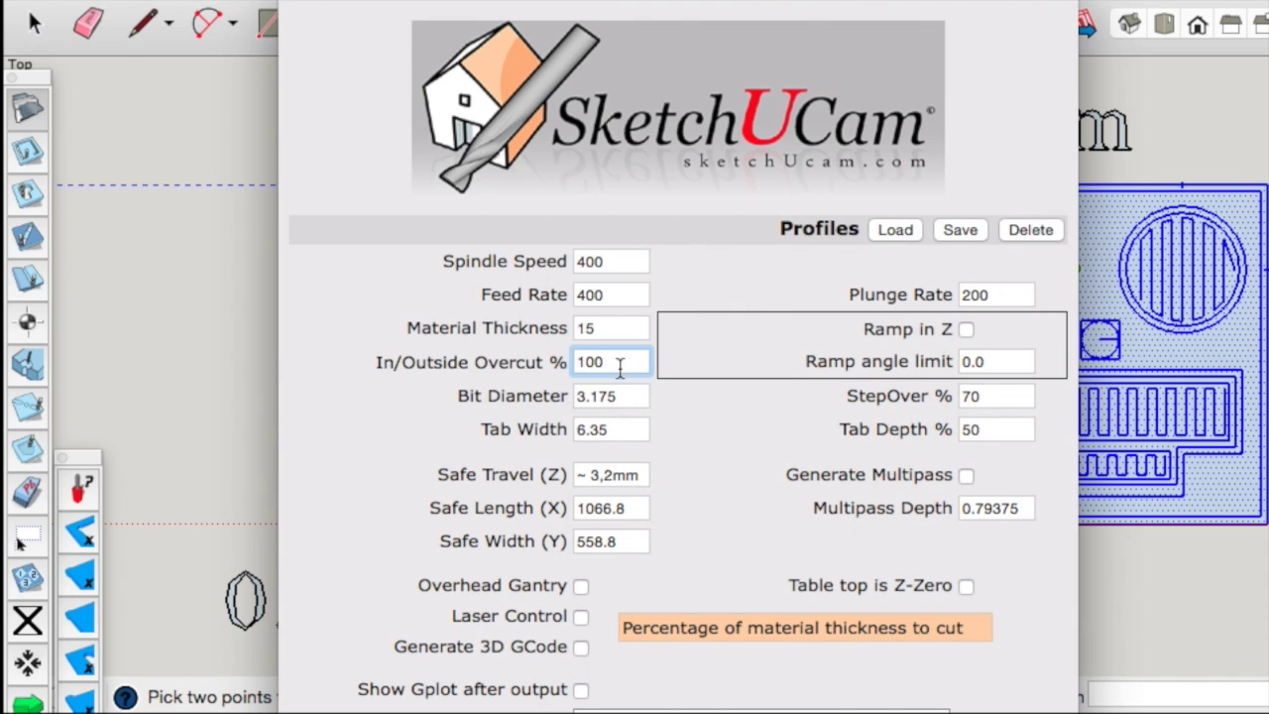
pyautogui.press('BackSpace')
pyautogui.write('5')
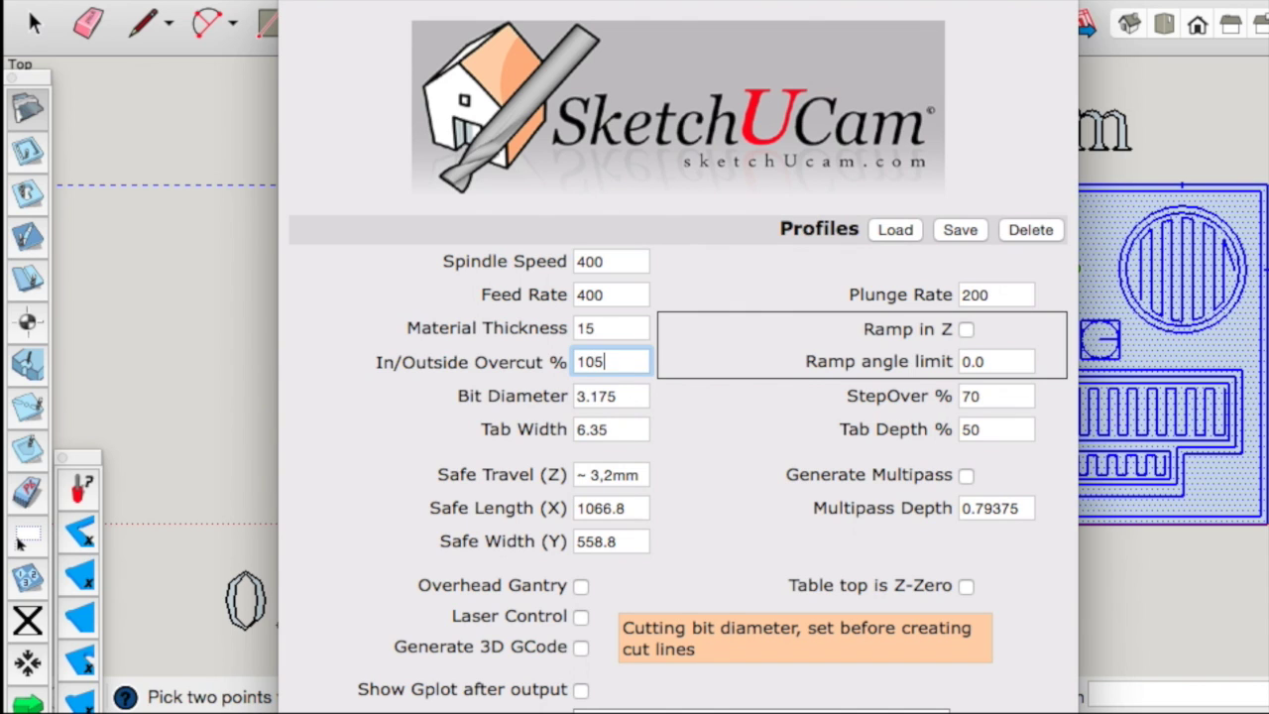
pyautogui.click(616, 330)
pyautogui.click(617, 362)
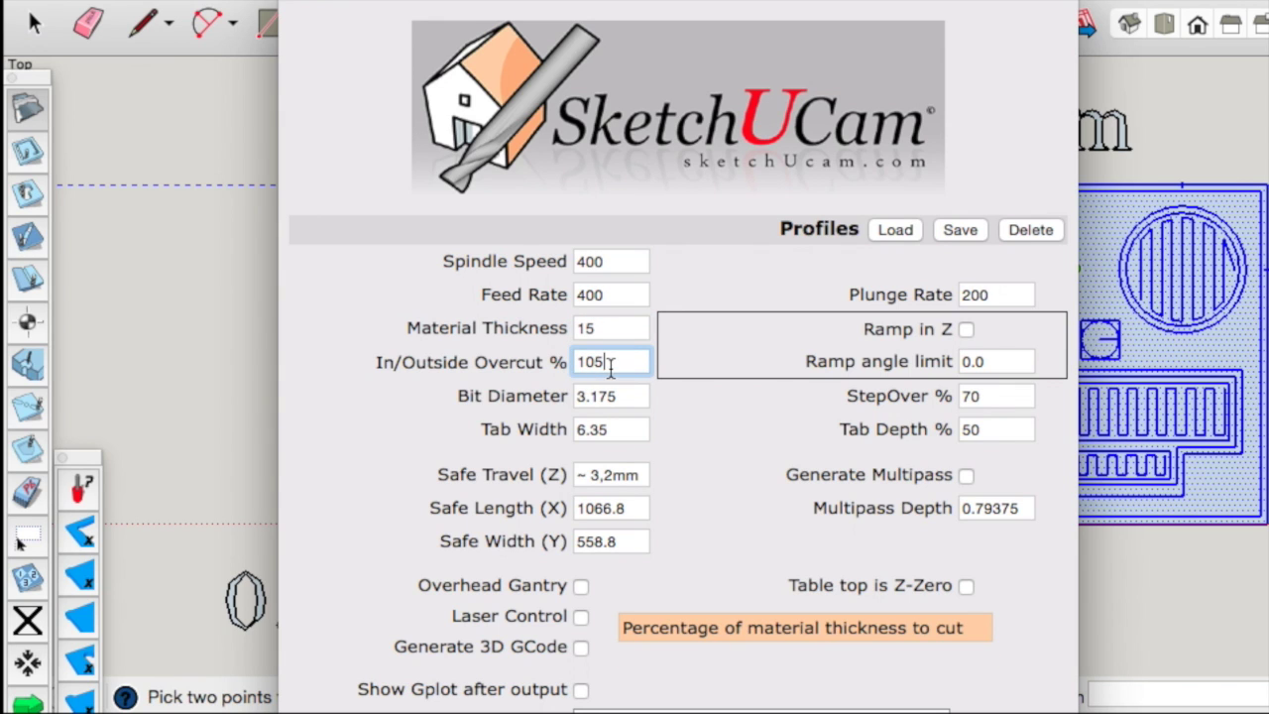
pyautogui.press('BackSpace')
pyautogui.write('5')
pyautogui.click(591, 396)
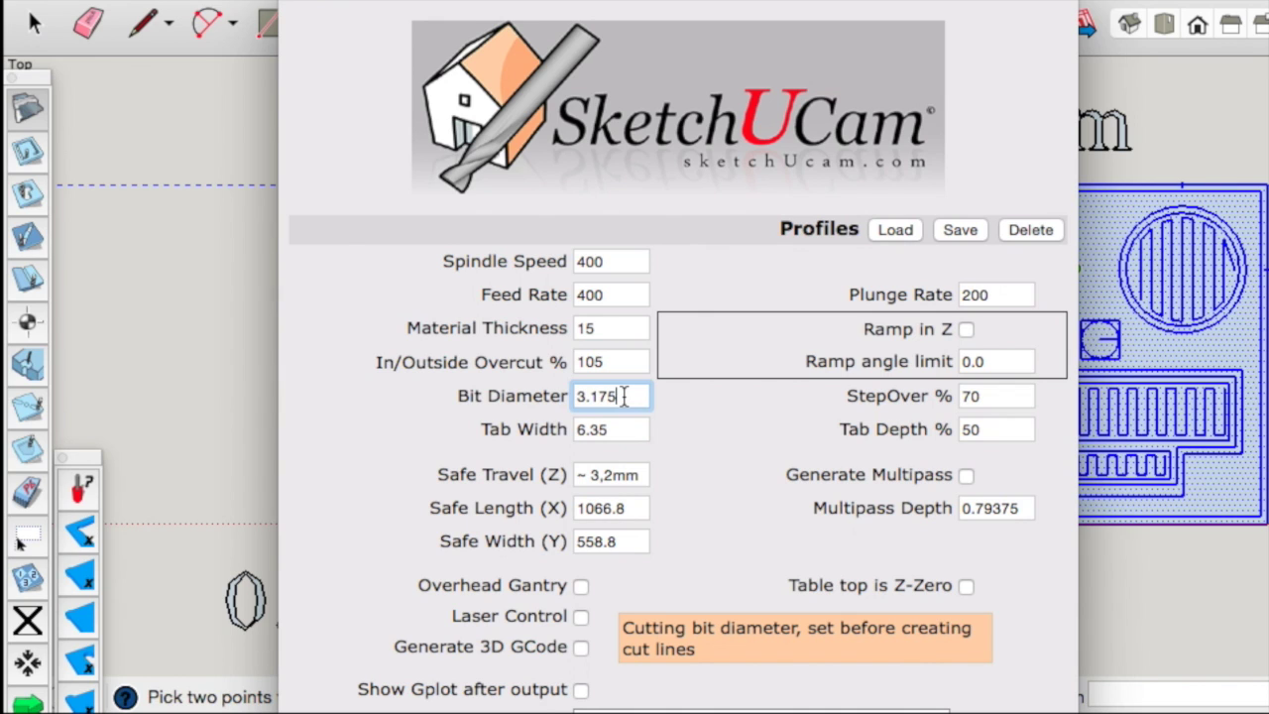
pyautogui.write('3.175')
pyautogui.moveTo(611, 430)
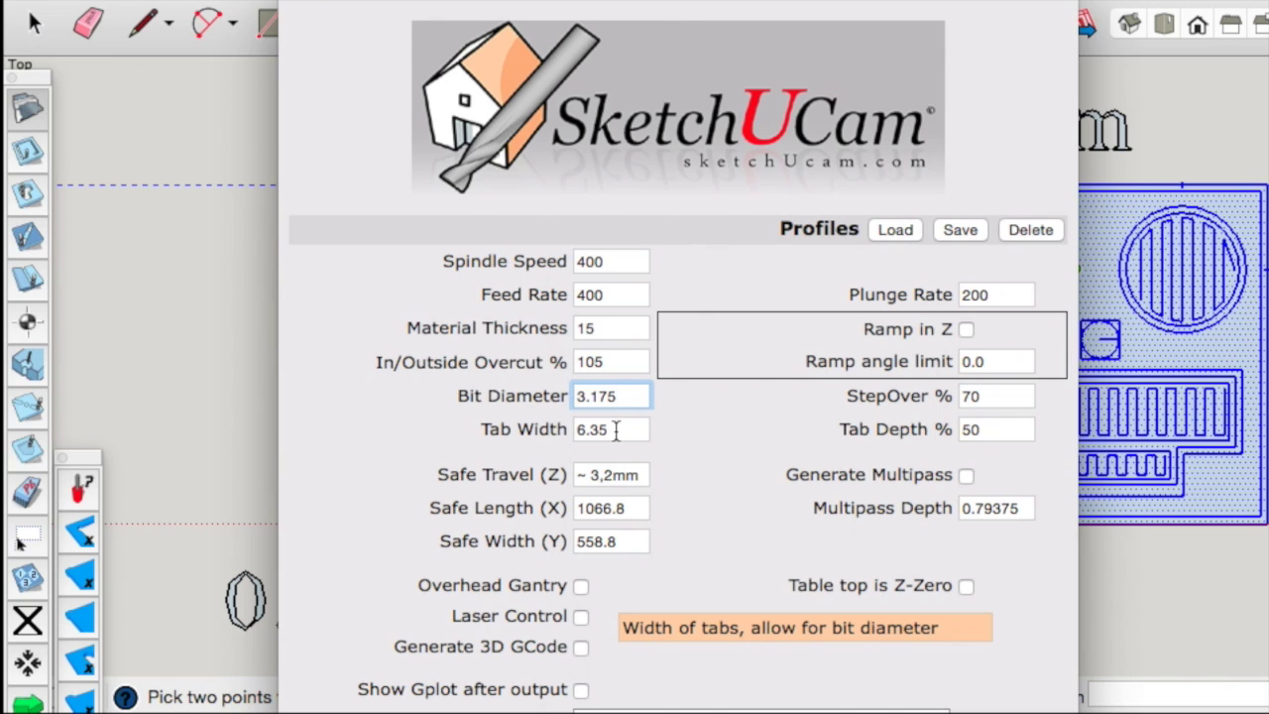
# - Set the tab width to 4 and leave Ramp in Z unchecked
pyautogui.moveTo(615, 433); pyautogui.dragTo(558, 421)
pyautogui.write('4')
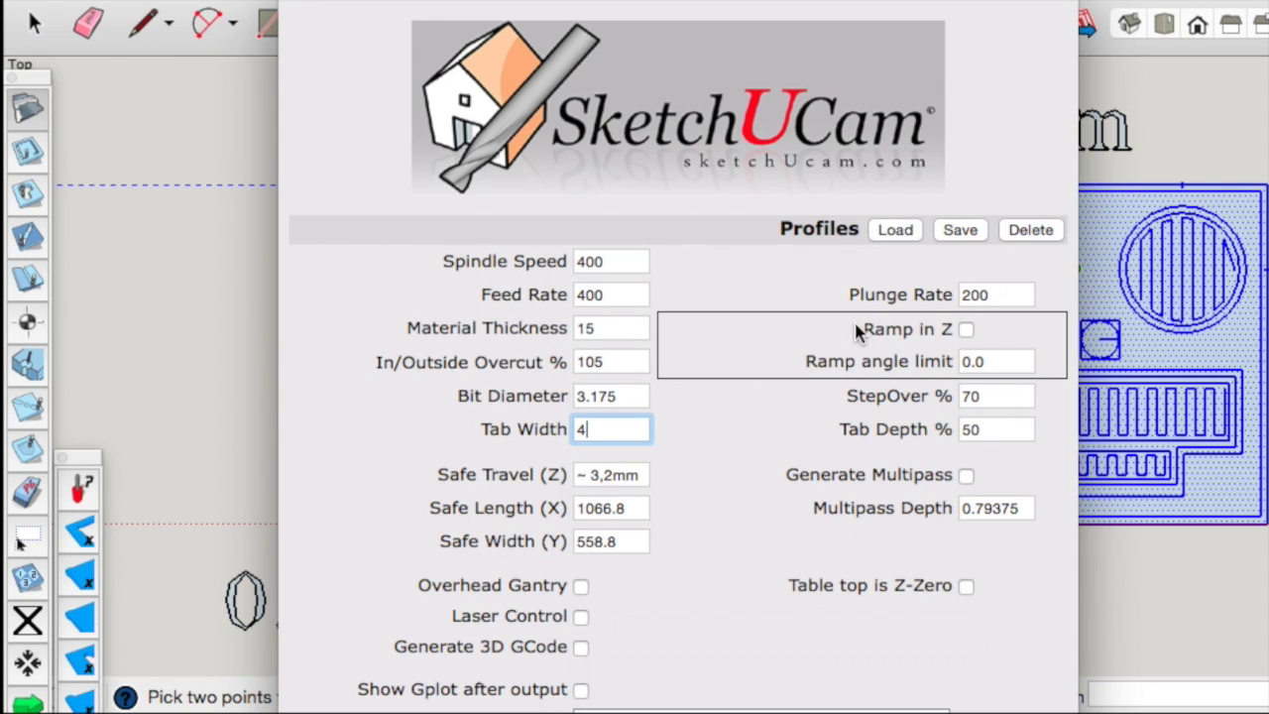
pyautogui.click(965, 331)
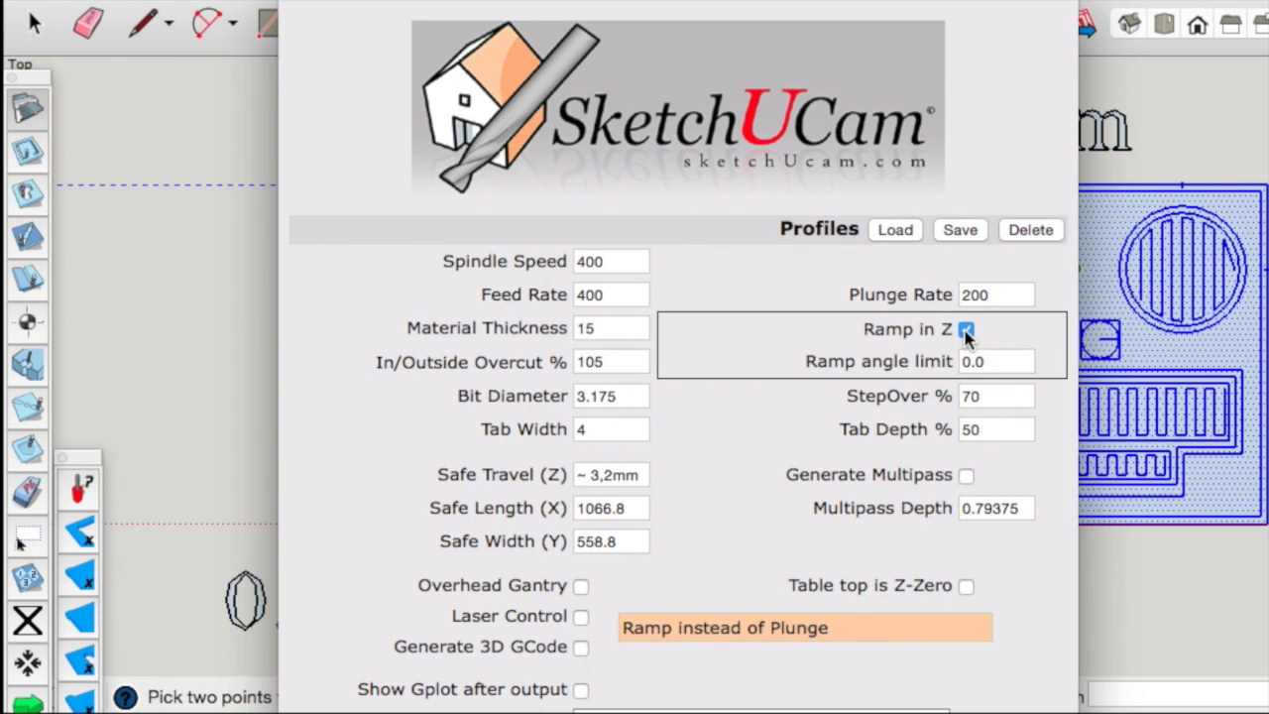
pyautogui.click(966, 332)
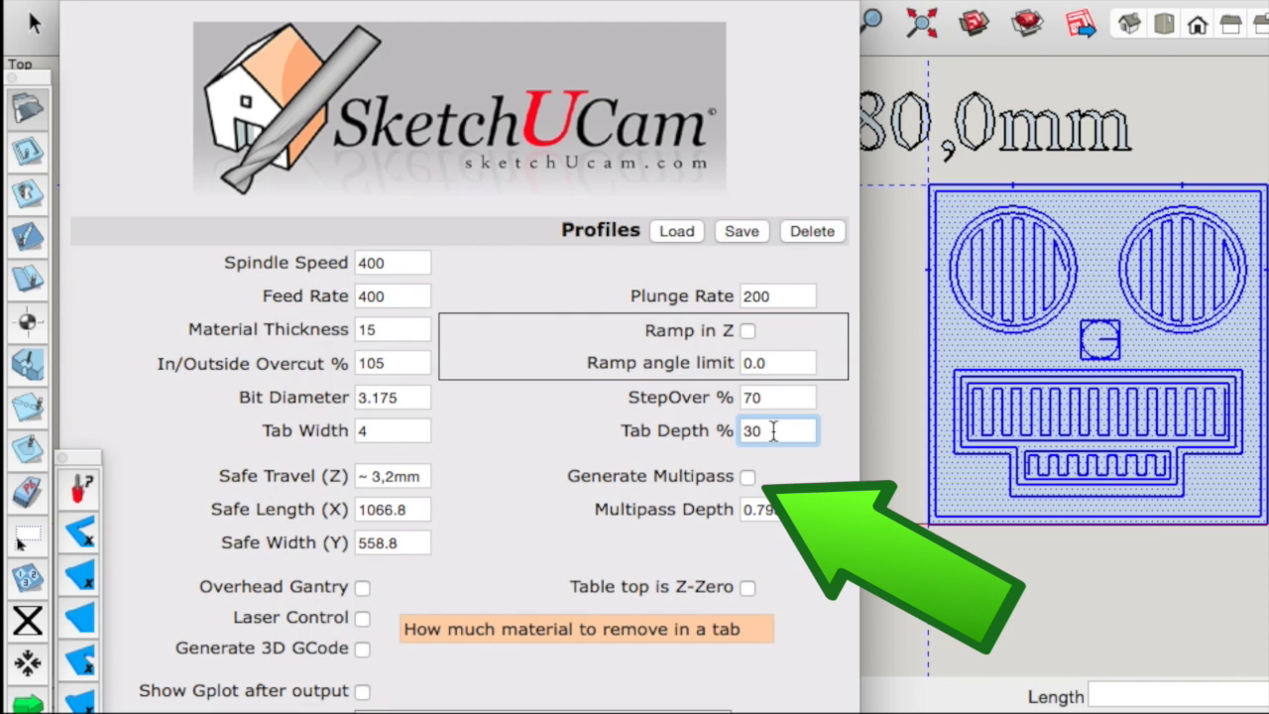
# - Enable multipass cutting with a multipass depth of 3
pyautogui.click(749, 478)
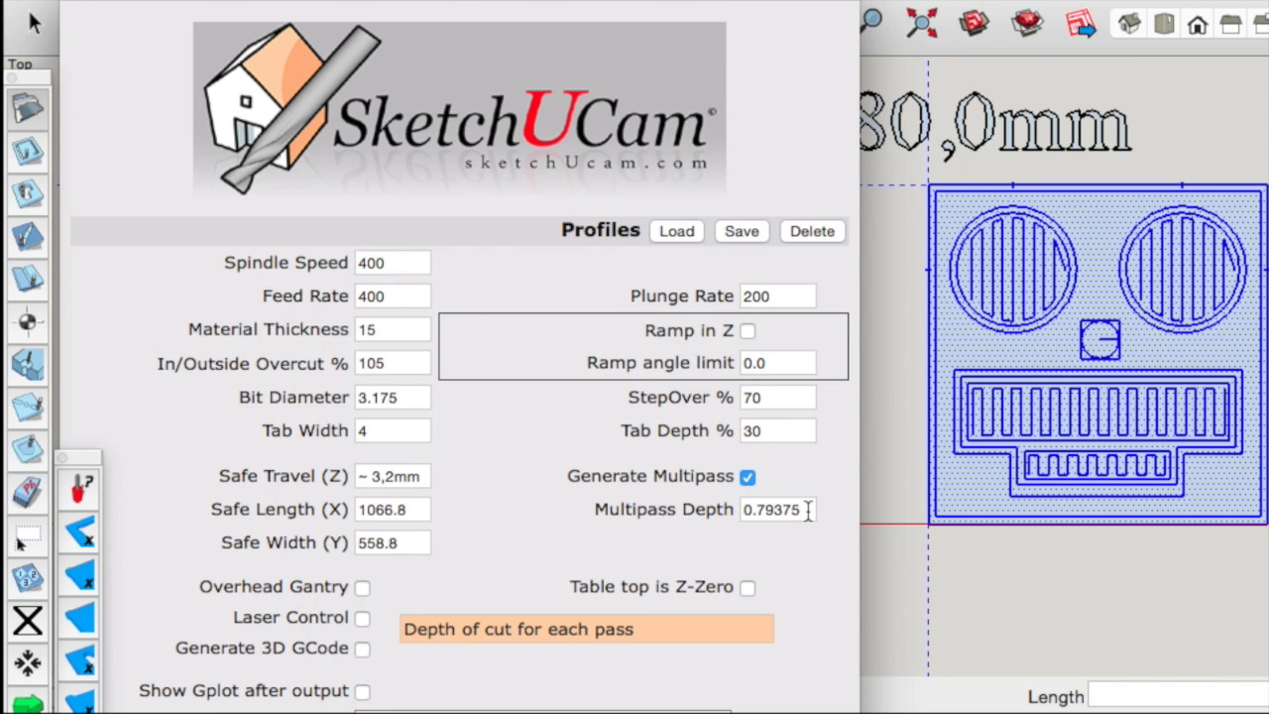
pyautogui.click(808, 510)
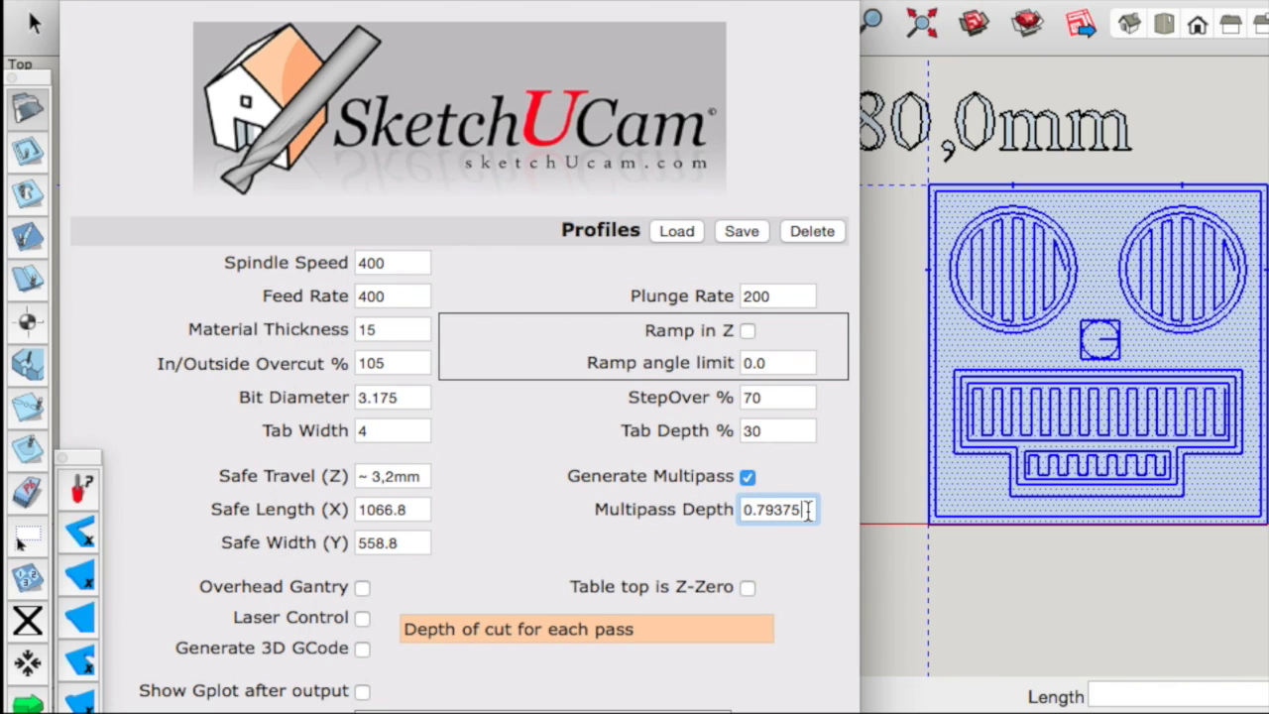
pyautogui.moveTo(808, 510); pyautogui.dragTo(722, 506)
pyautogui.write('3')
pyautogui.write('0,3')
pyautogui.moveTo(776, 511); pyautogui.dragTo(730, 509)
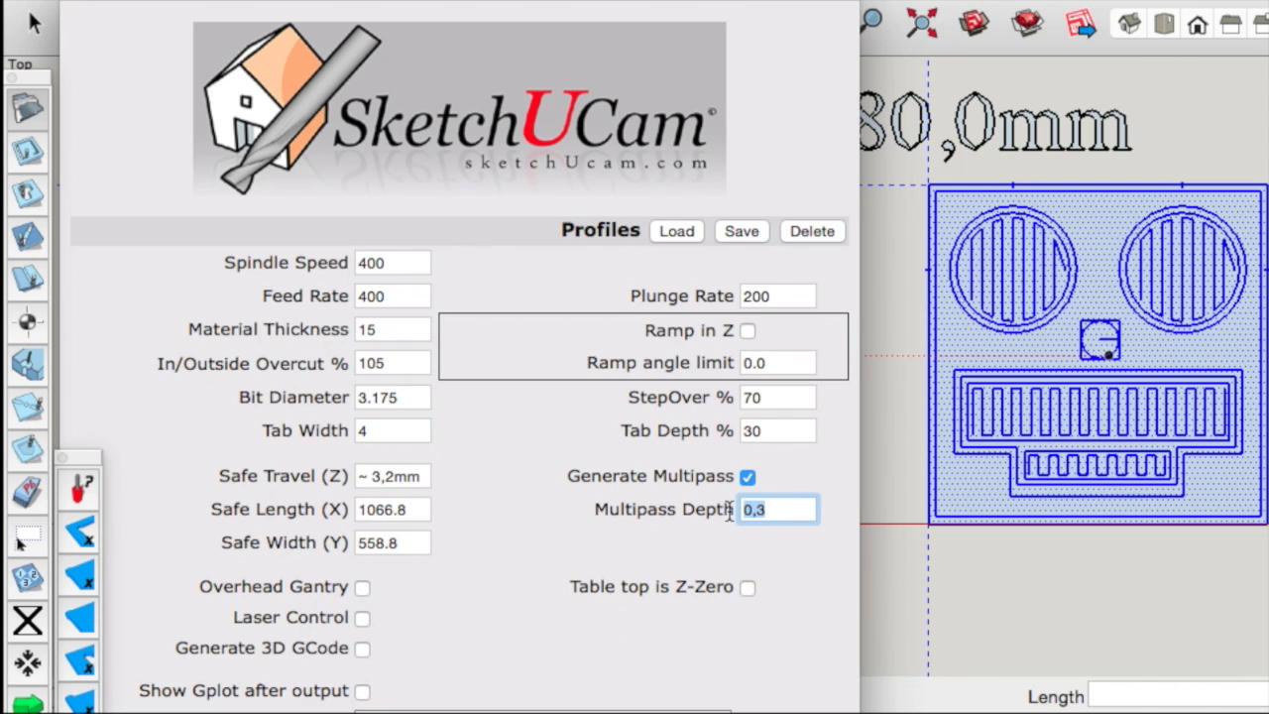
pyautogui.write('3')
# - Change Safe Length (X) to 80 and Safe Width (Y) to 8
pyautogui.doubleClick(385, 509)
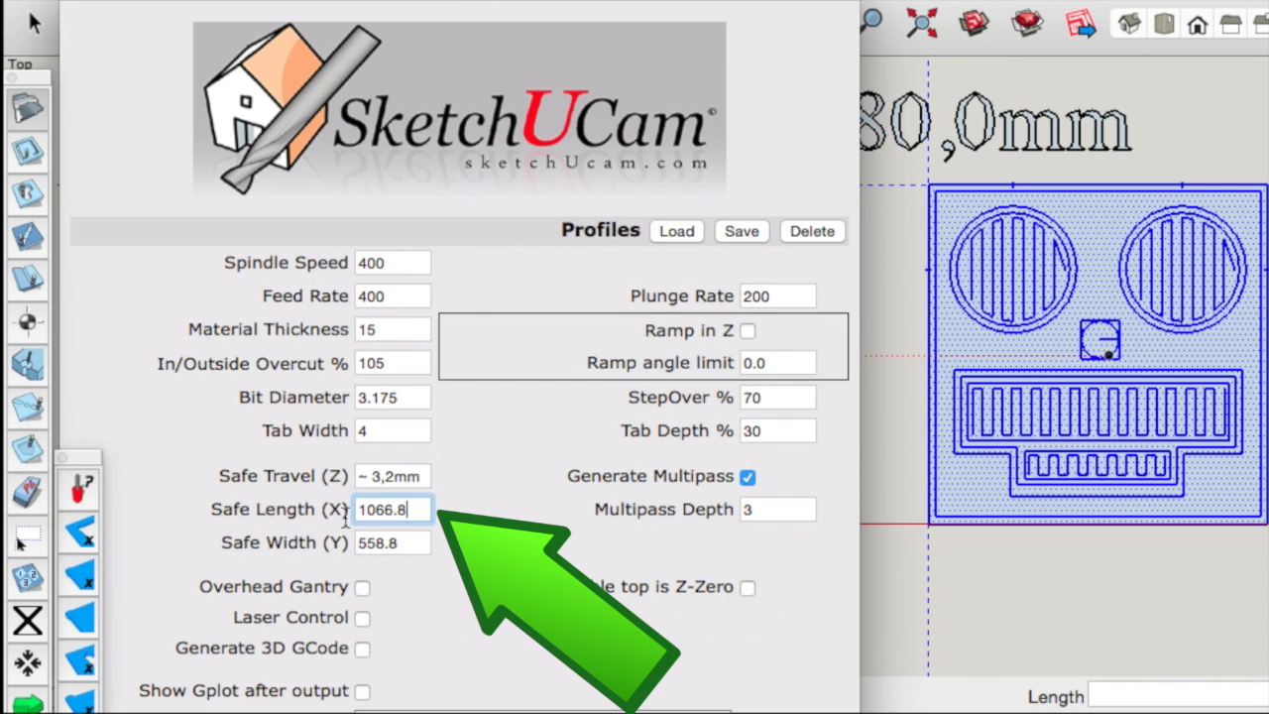
pyautogui.write('8')
pyautogui.write('0')
pyautogui.click(417, 544)
pyautogui.doubleClick(417, 544)
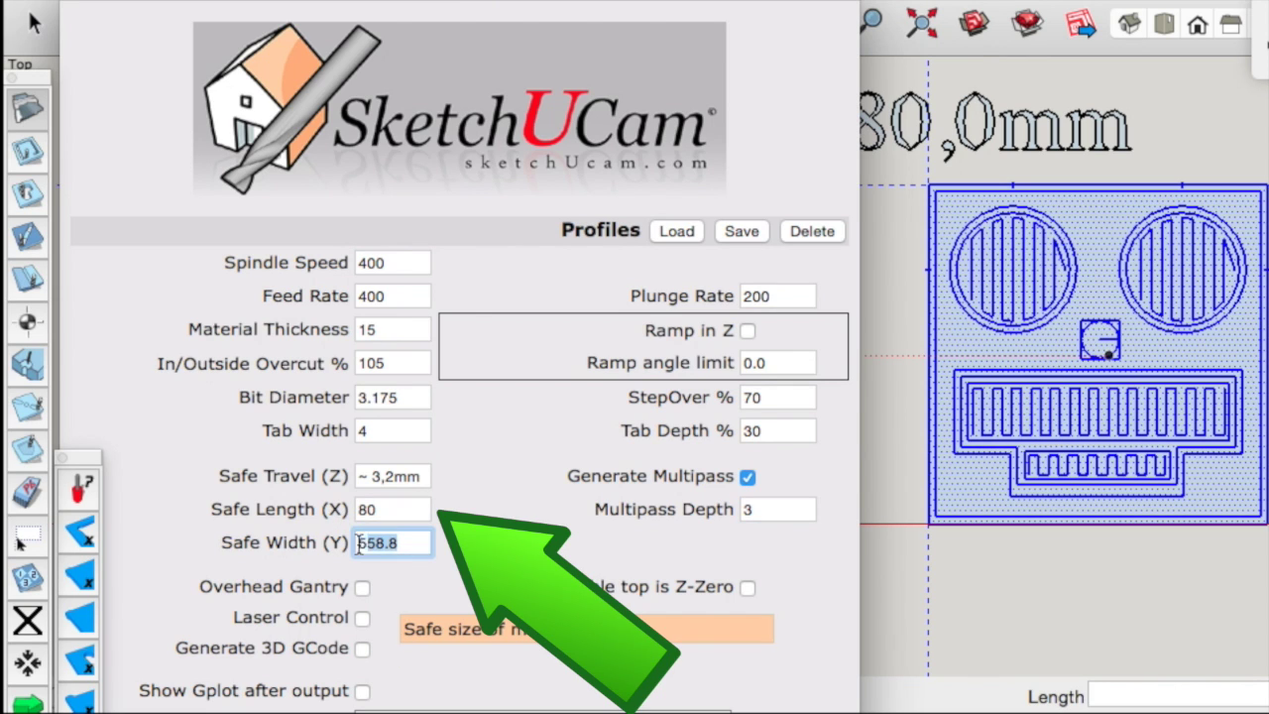
pyautogui.write('8')
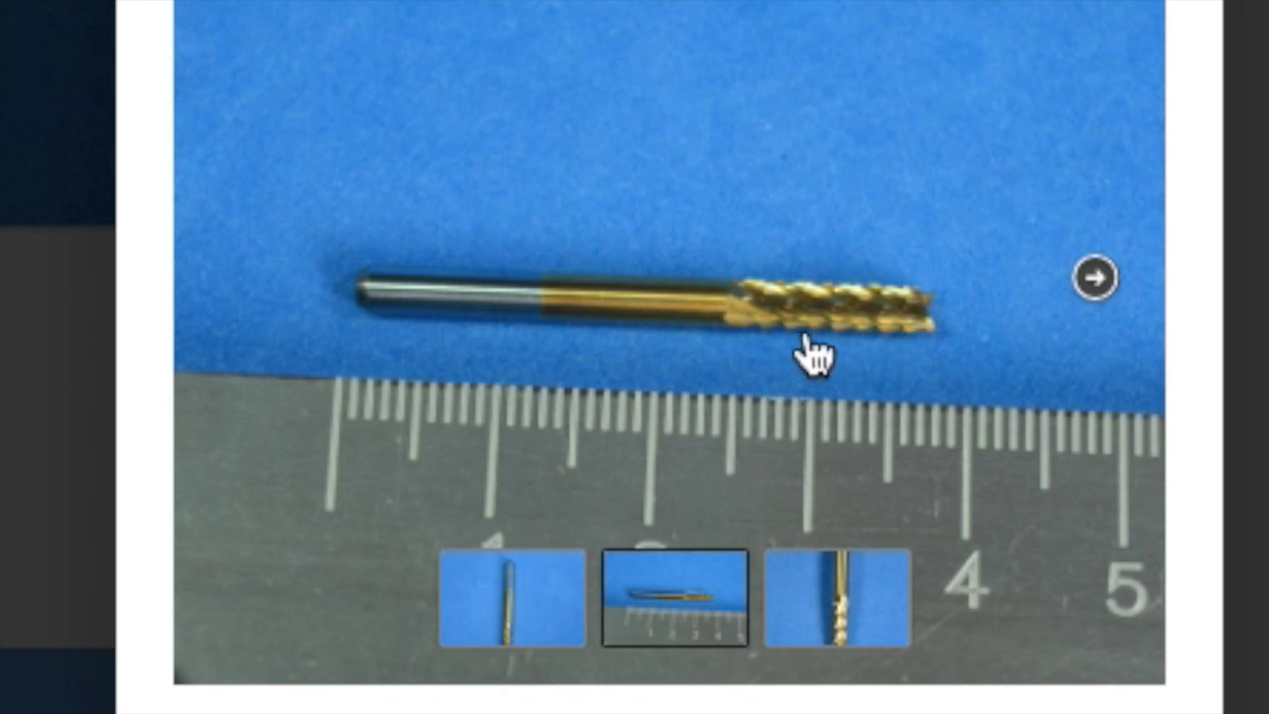
# - Close the enlarged bit photo on the Safari product page, then reopen the photo gallery
pyautogui.click(969, 198)
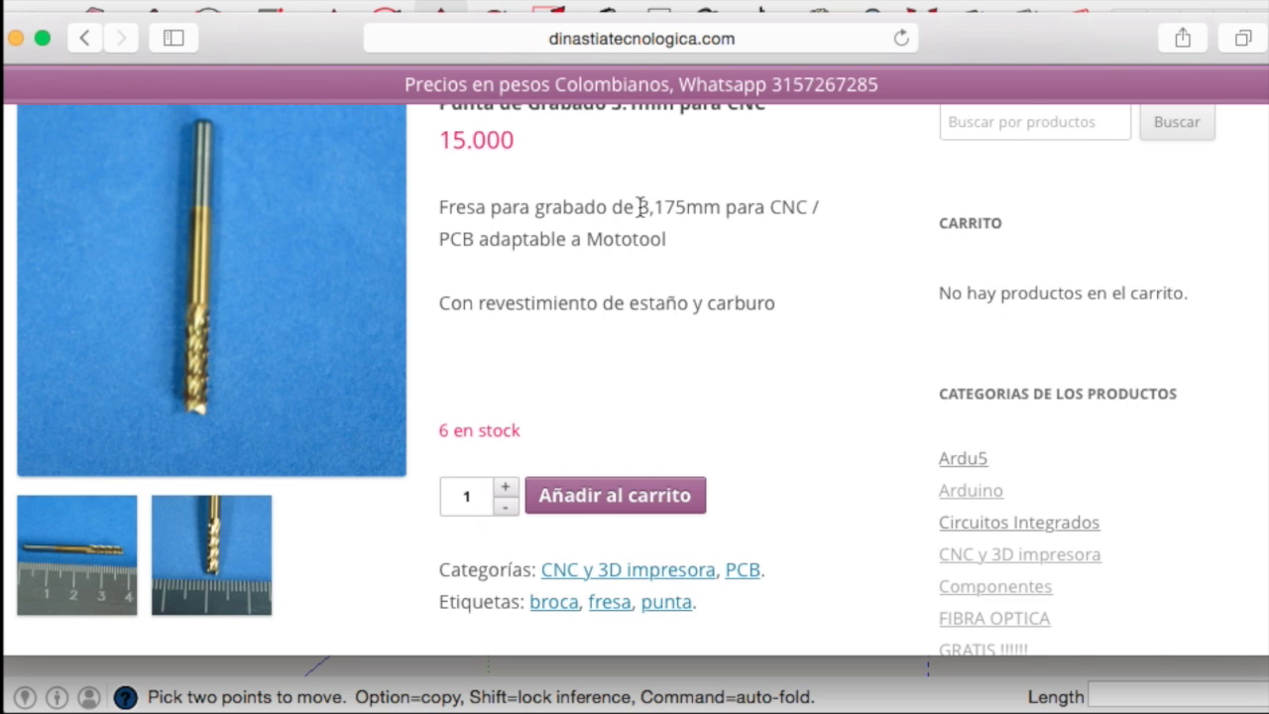
pyautogui.click(212, 532)
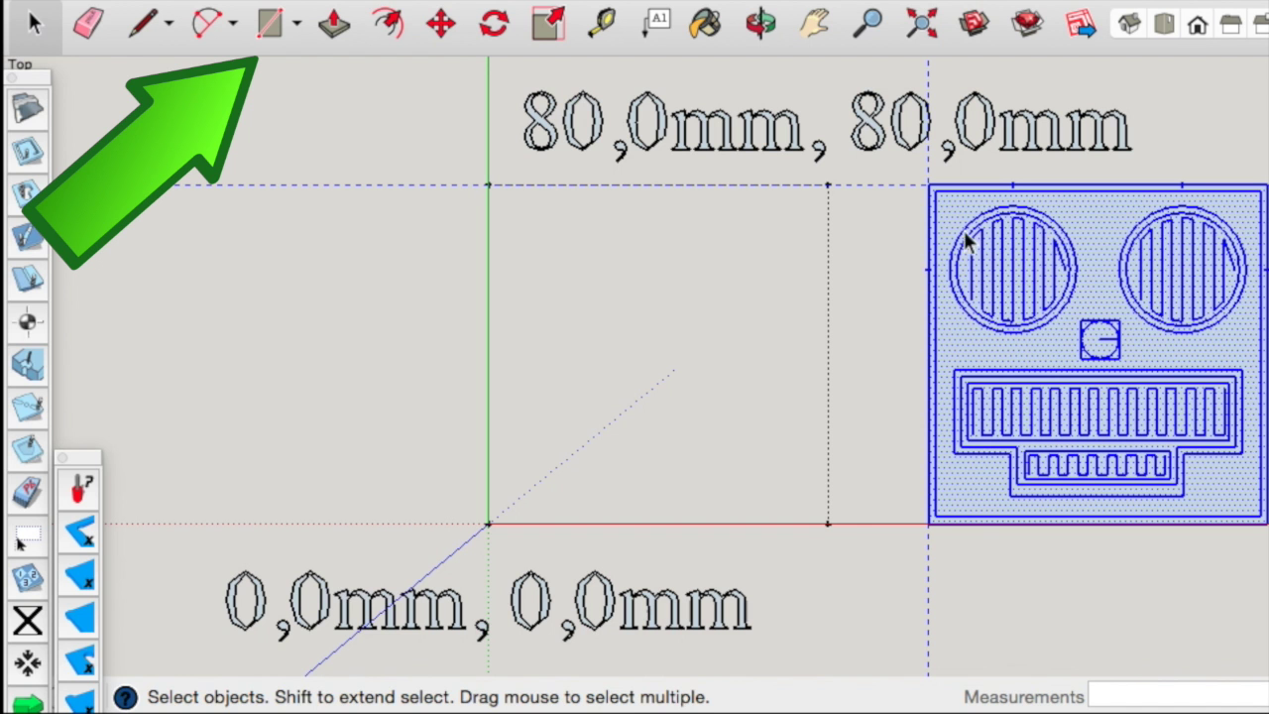
# - Draw an 80 × 80 mm rectangle from the origin
pyautogui.click(269, 22)
pyautogui.click(488, 184)
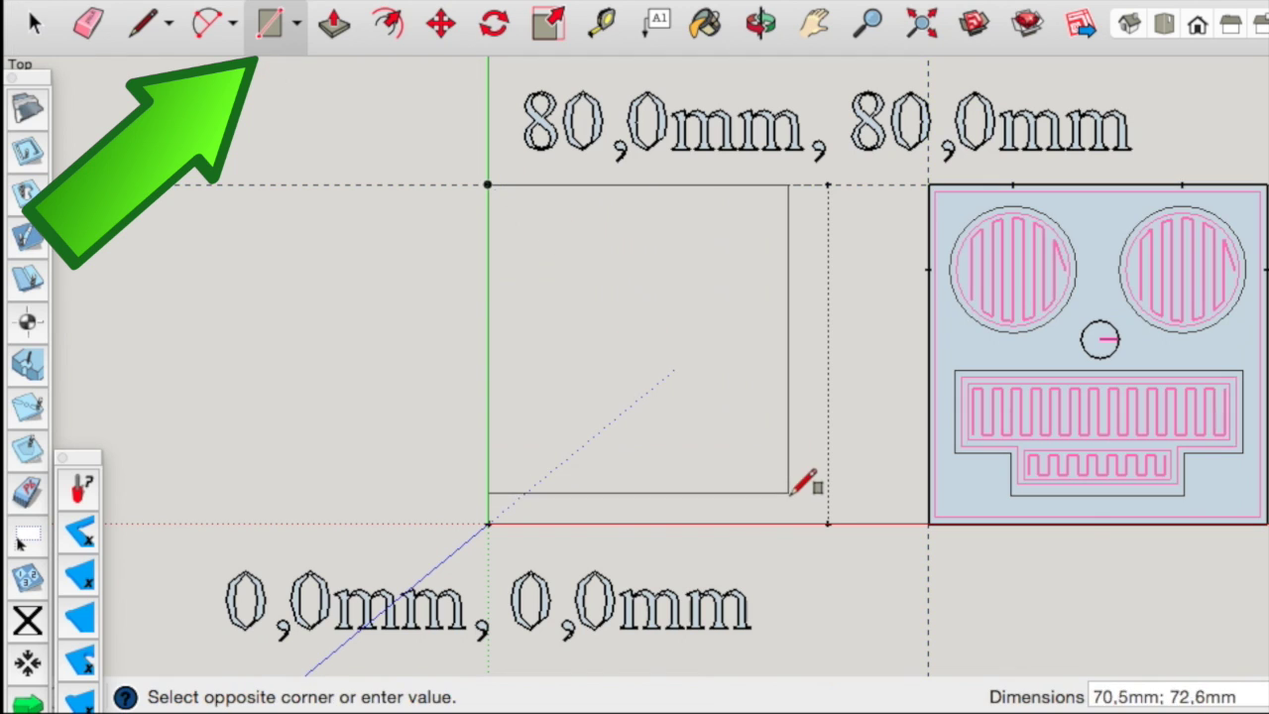
pyautogui.click(829, 522)
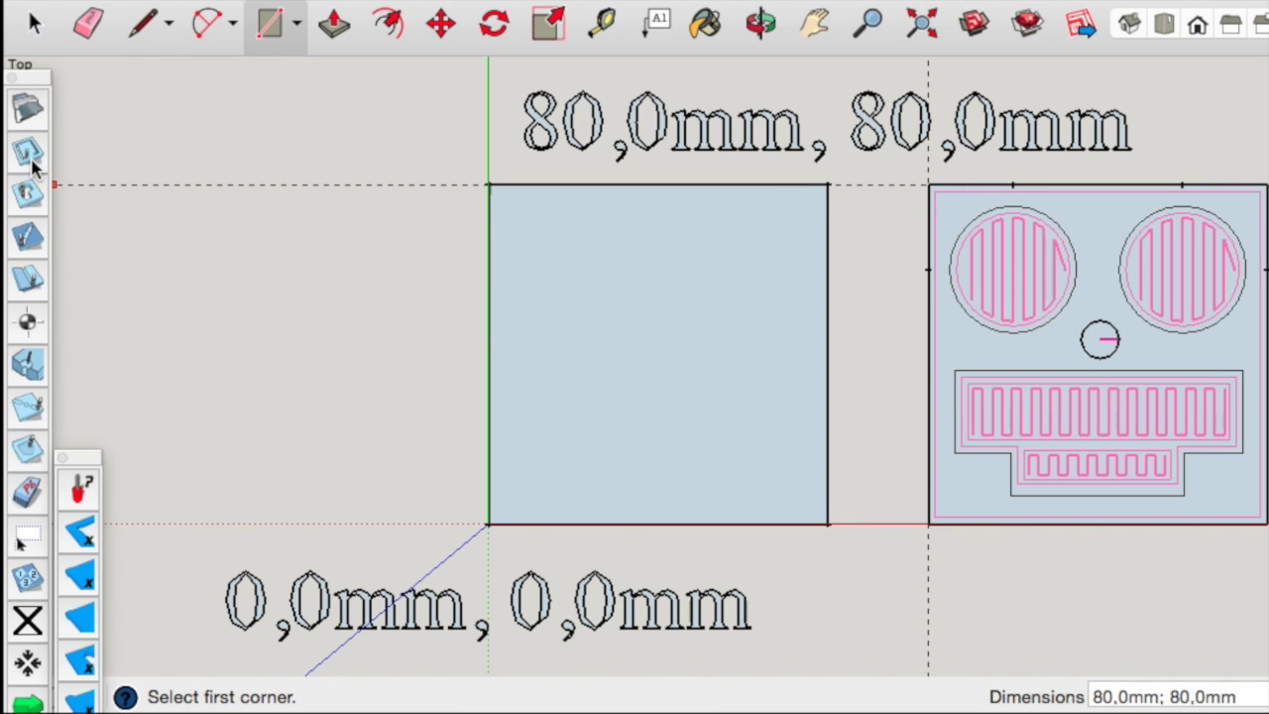
# - Apply an Outside Cut around the square, then undo it
pyautogui.click(34, 22)
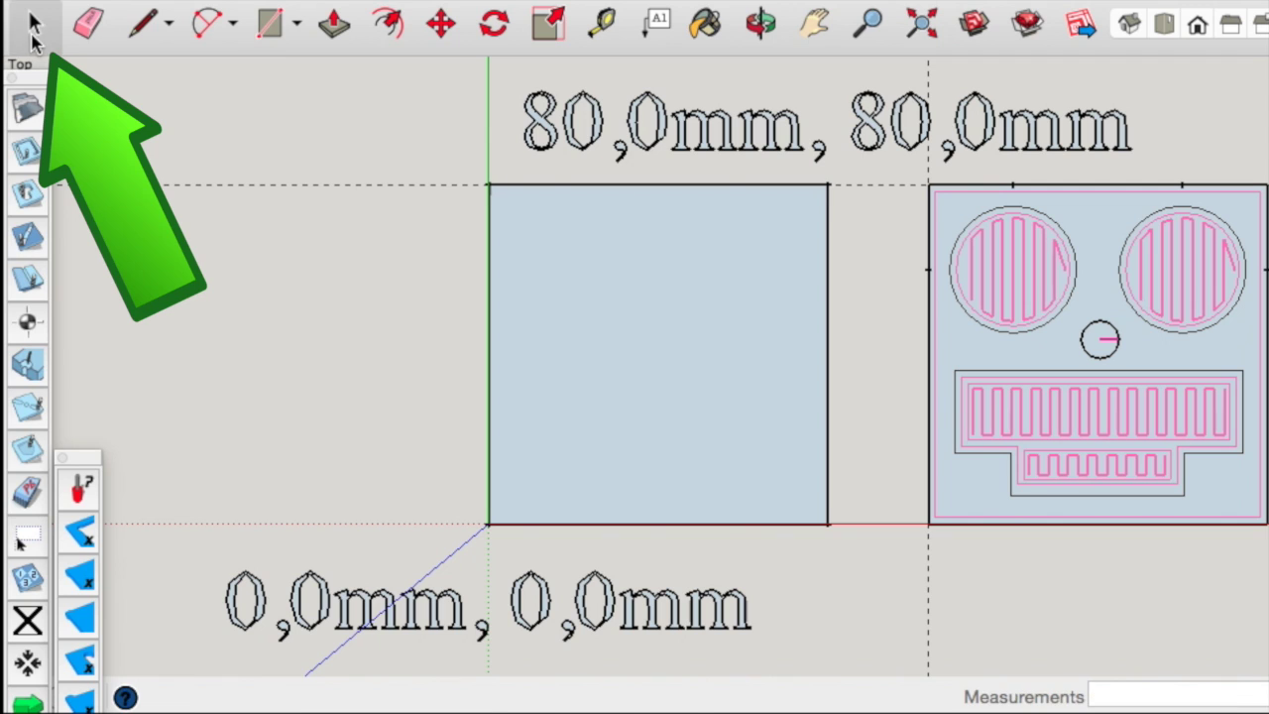
pyautogui.click(35, 150)
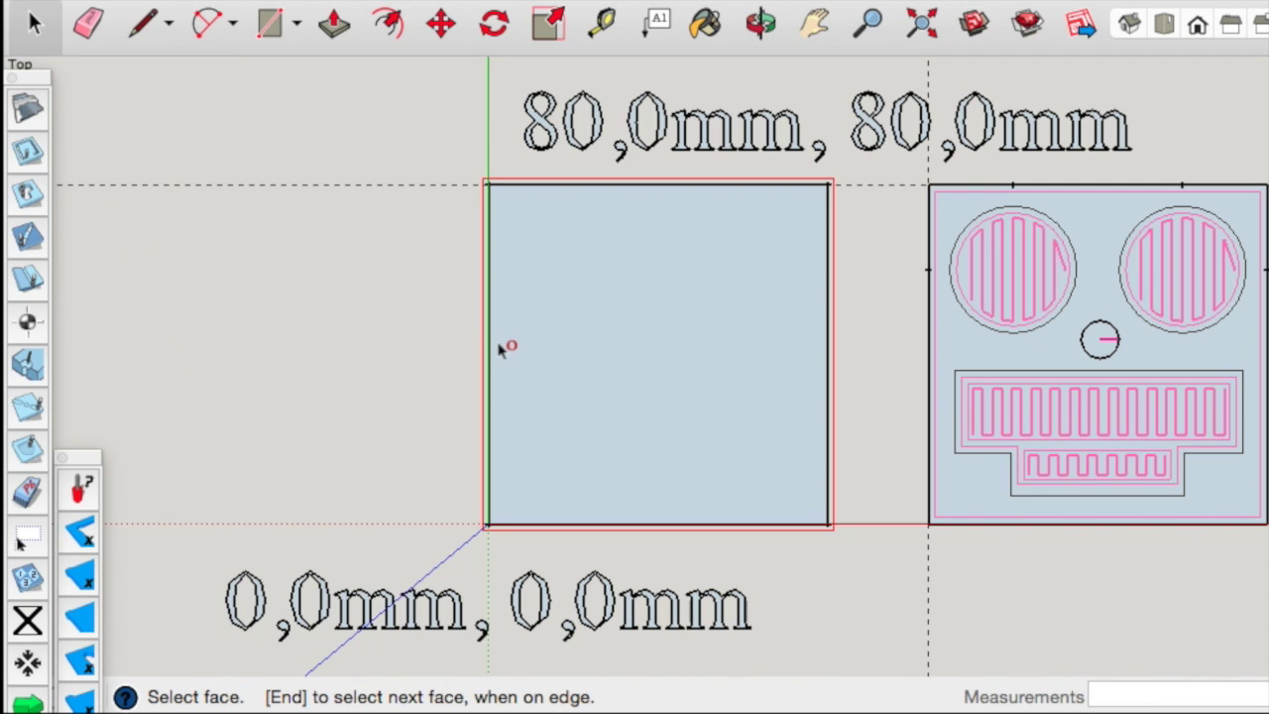
pyautogui.click(595, 410)
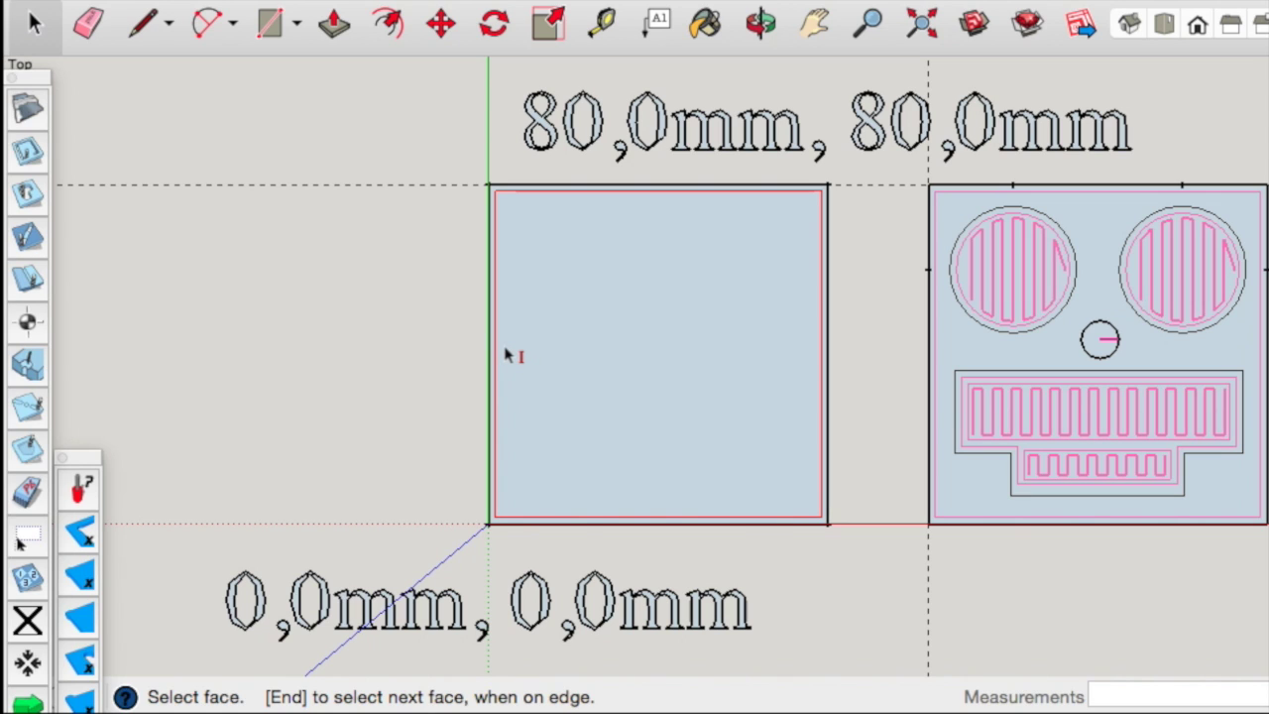
pyautogui.hotkey('ctrl', 'z')
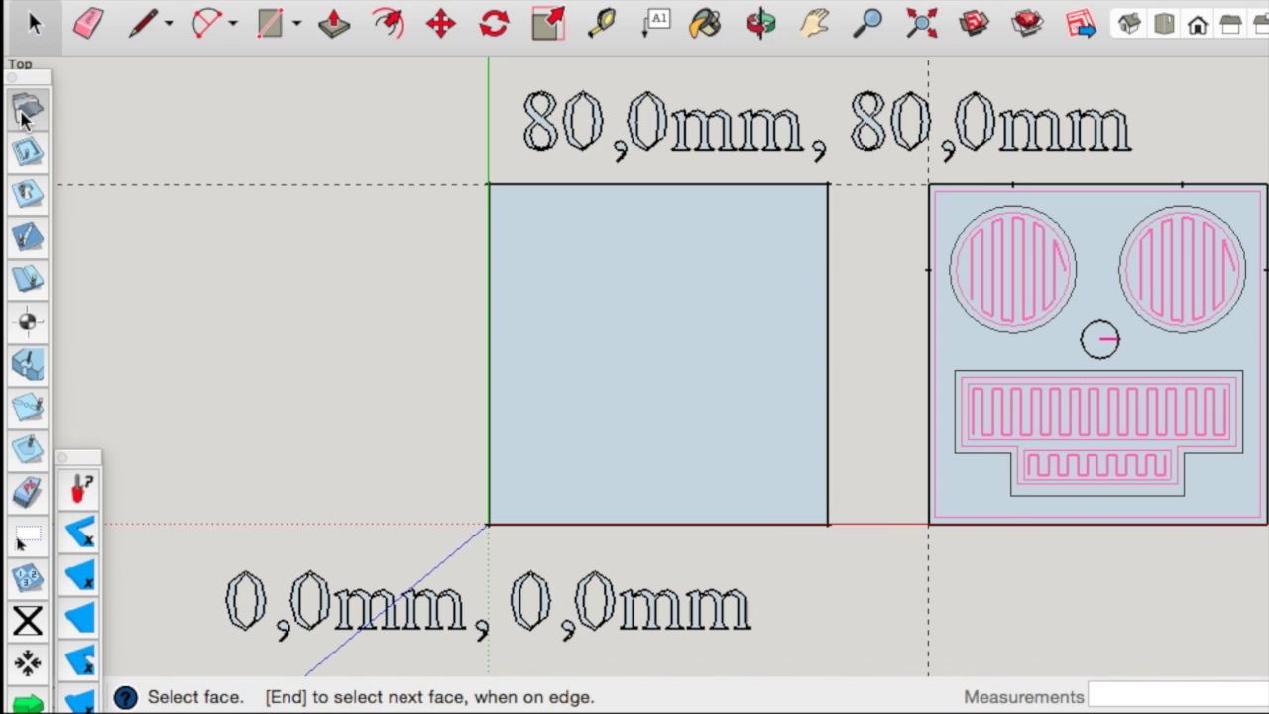
# - Apply a Pocket Face toolpath at 5% depth percent to the 80 mm square
pyautogui.click(35, 114)
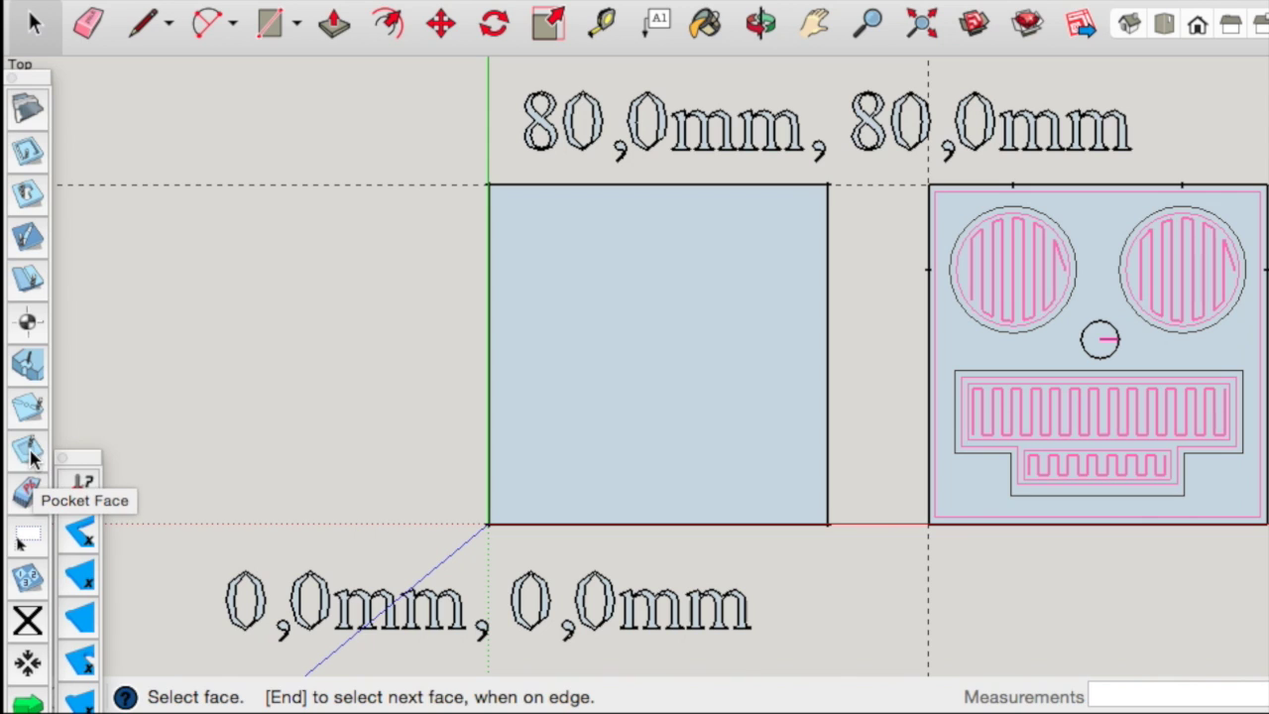
pyautogui.click(28, 451)
pyautogui.click(565, 317)
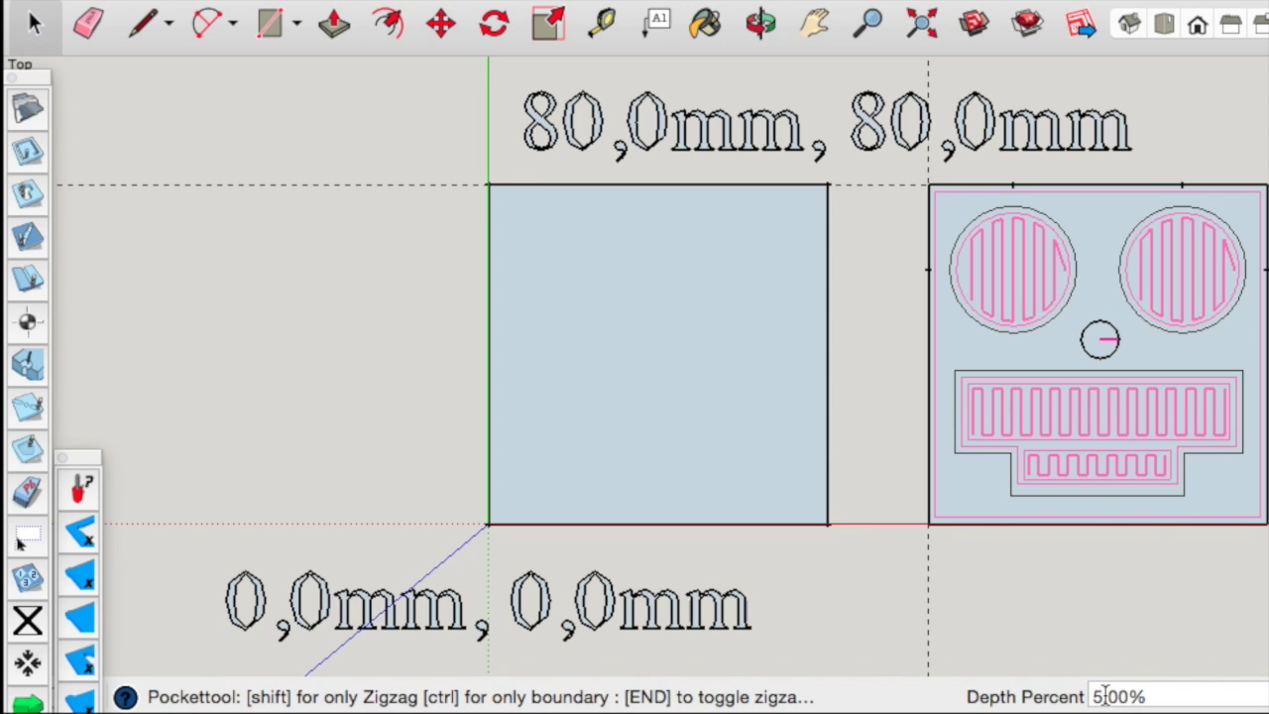
pyautogui.write('100')
pyautogui.press('Return')
pyautogui.click(1131, 697)
pyautogui.press('BackSpace')
pyautogui.press('BackSpace')
pyautogui.press('BackSpace')
pyautogui.press('Delete')
pyautogui.write('5')
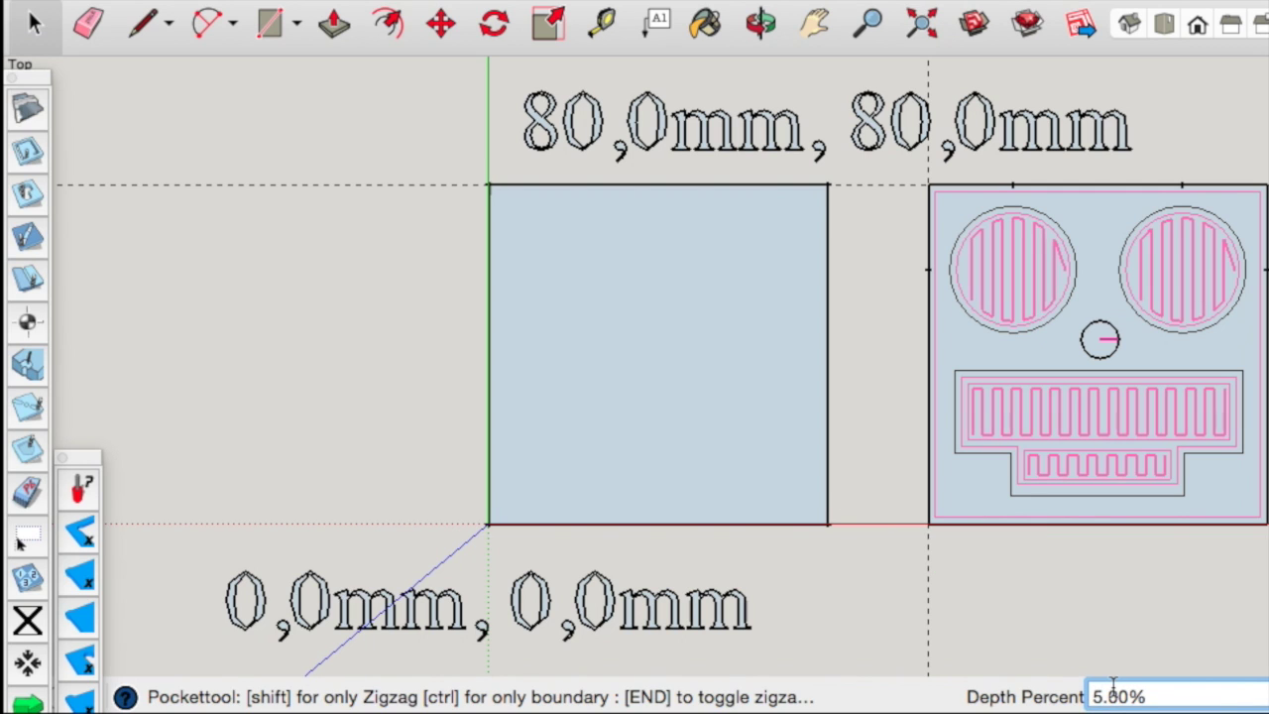
pyautogui.press('Return')
pyautogui.click(790, 407)
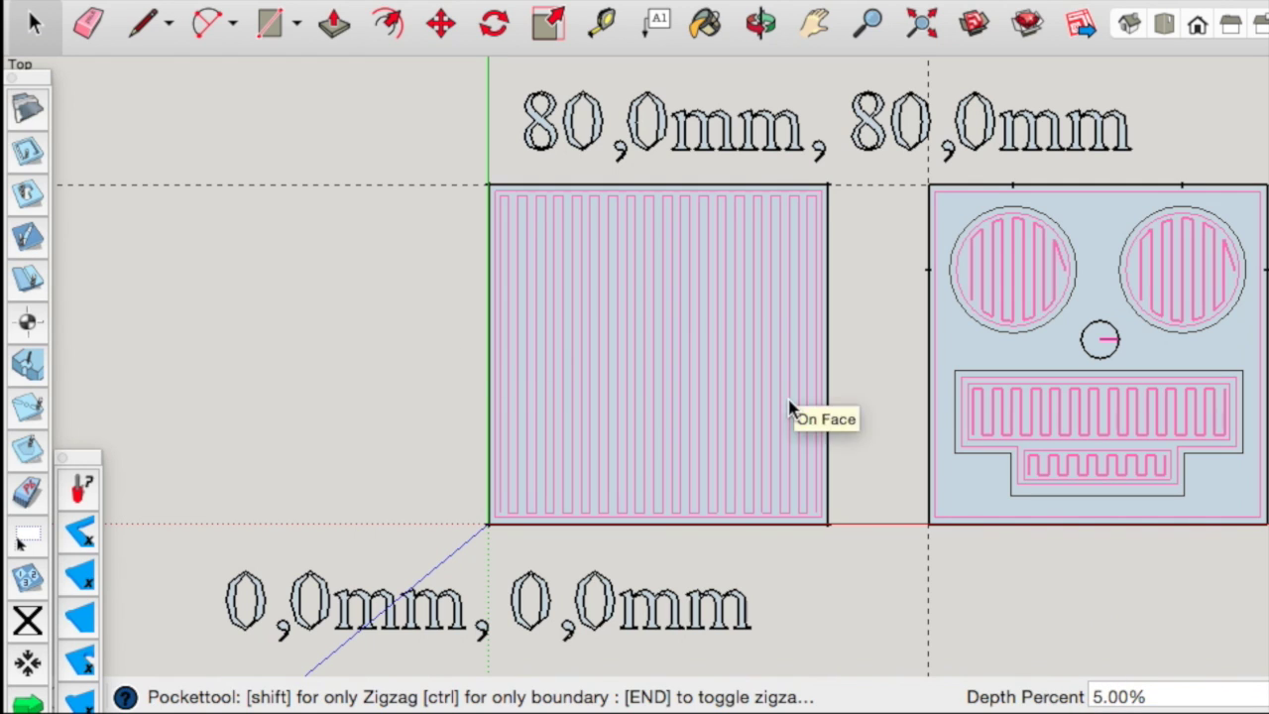
# - Commit the square's pocket toolpath, cancel the extra pass, and zoom in on the square
pyautogui.click(650, 375)
pyautogui.click(649, 375)
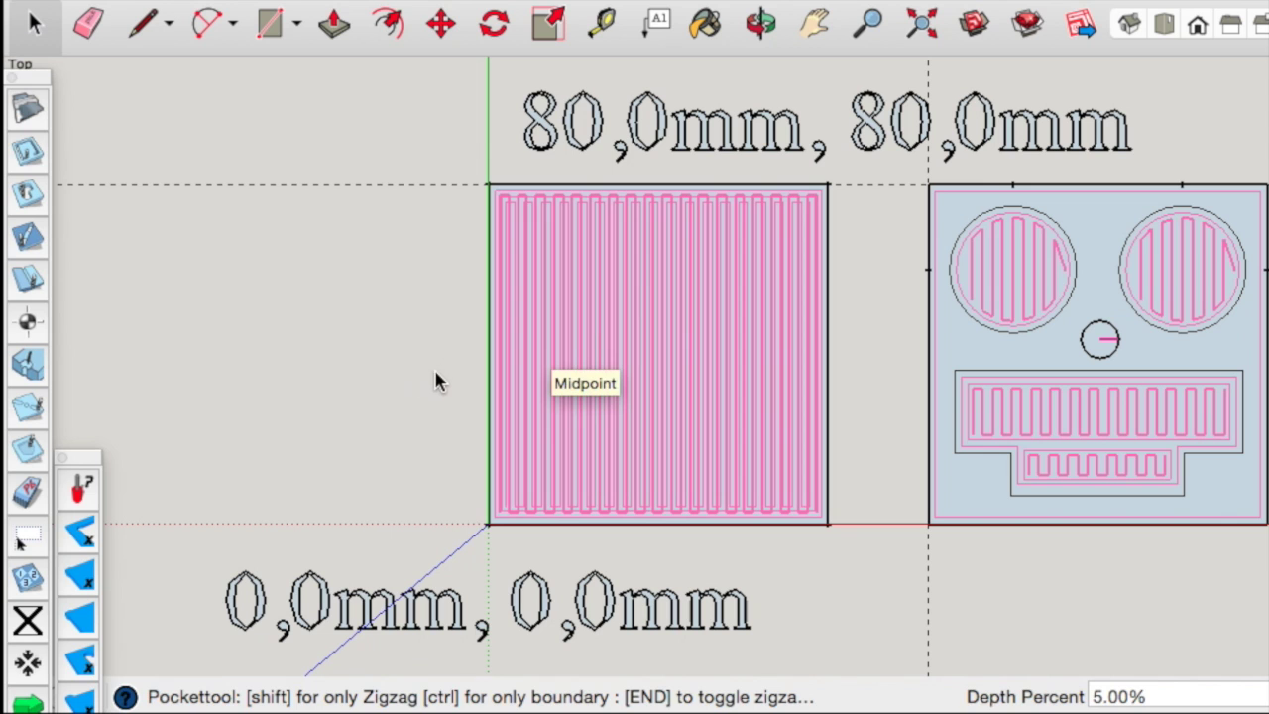
pyautogui.press('space')
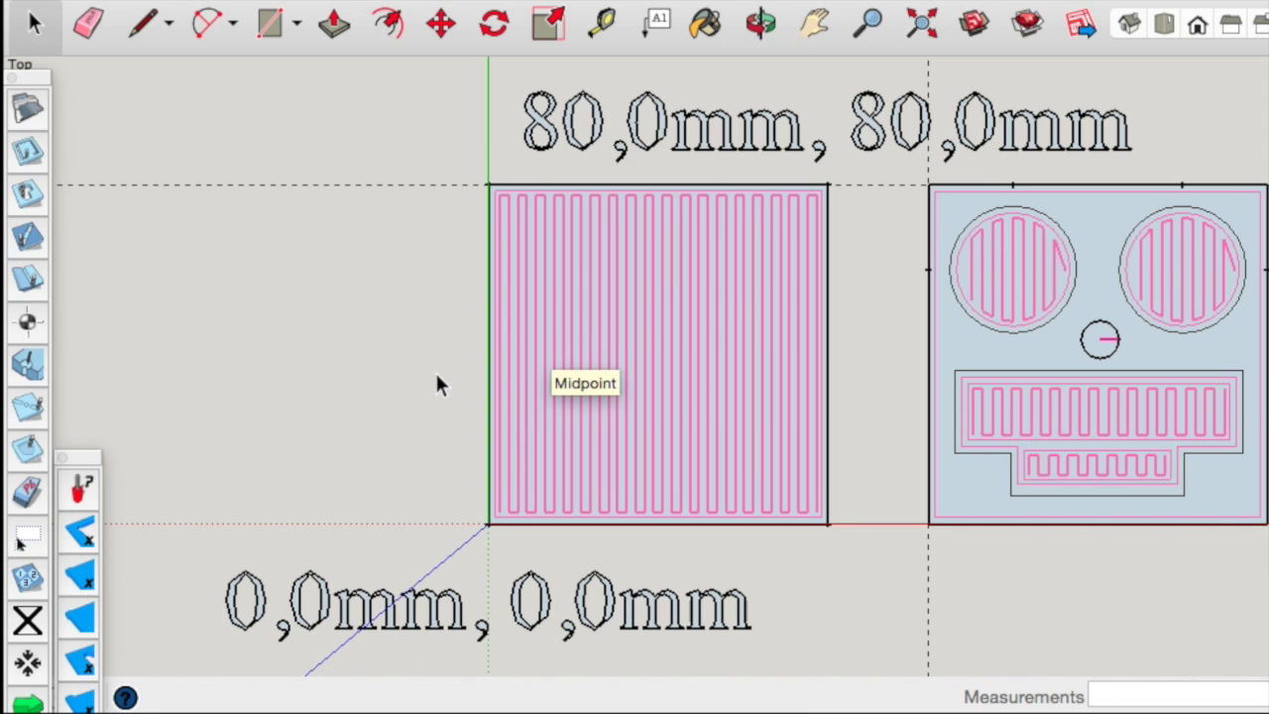
pyautogui.press('z')
pyautogui.moveTo(699, 362); pyautogui.dragTo(816, 160)
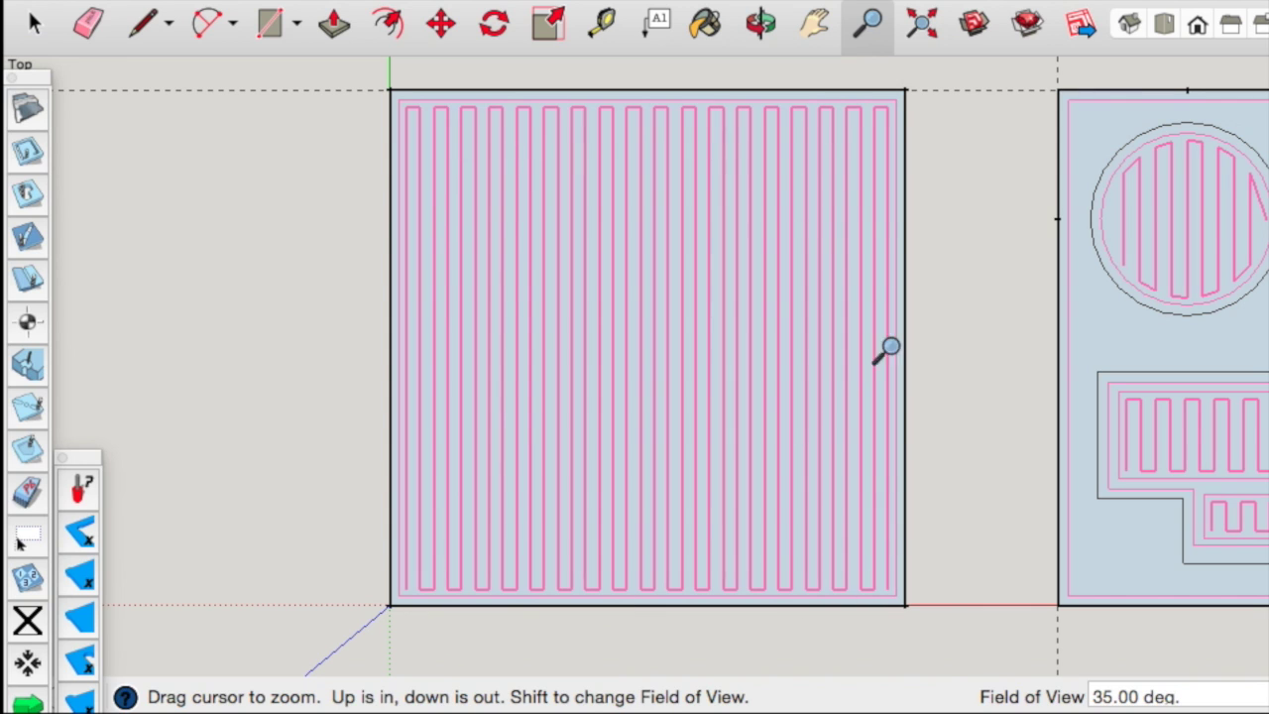
# - Select and delete the zigzag fill line inside the square's pocket
pyautogui.click(34, 22)
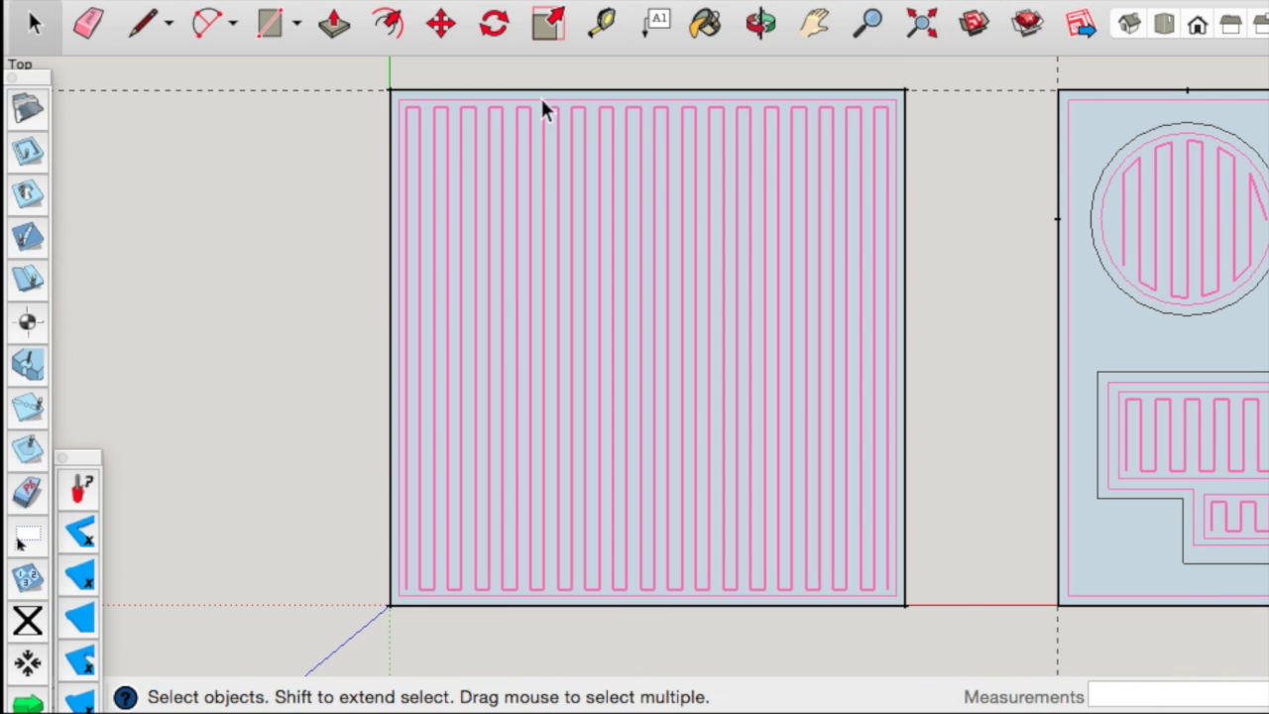
pyautogui.click(543, 105)
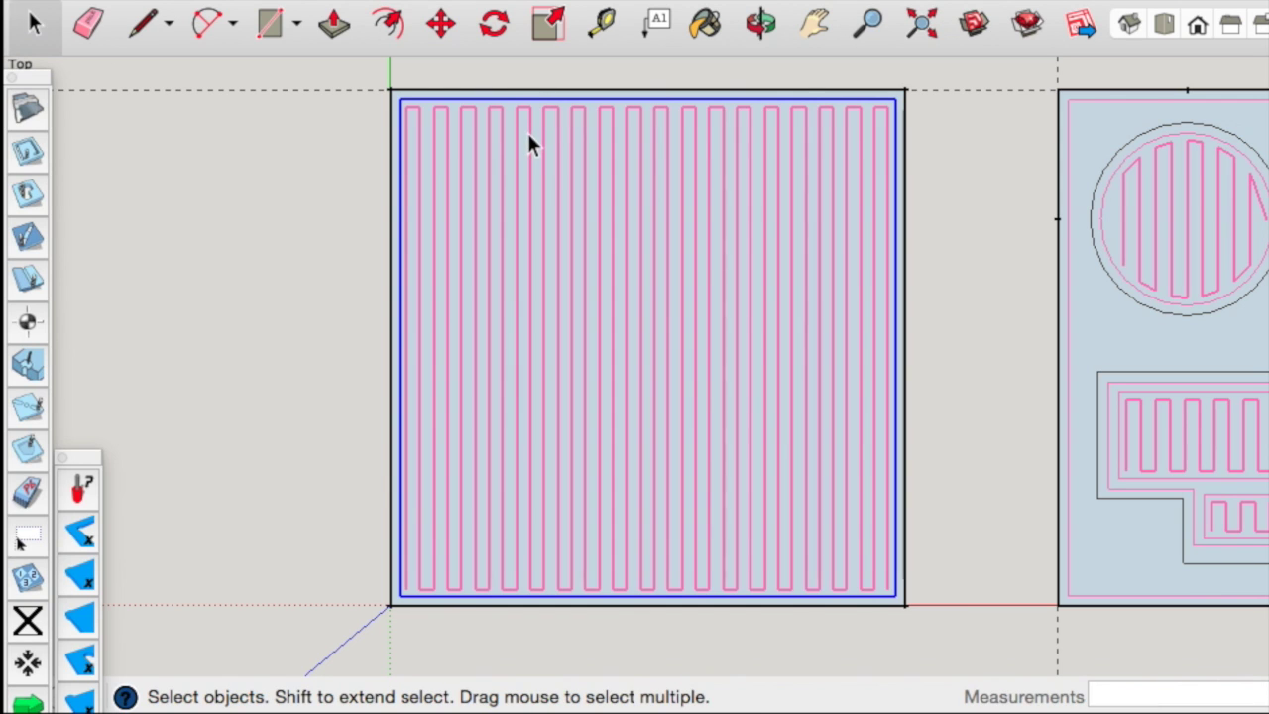
pyautogui.click(527, 133)
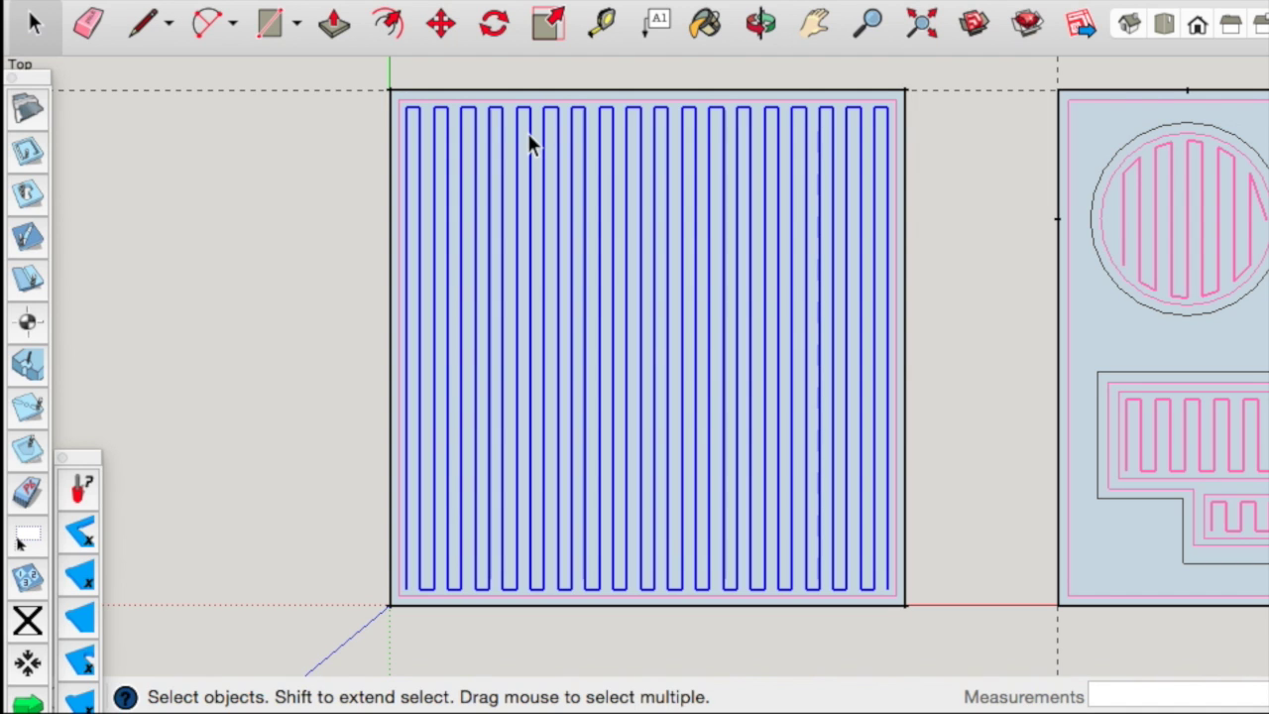
pyautogui.press('Delete')
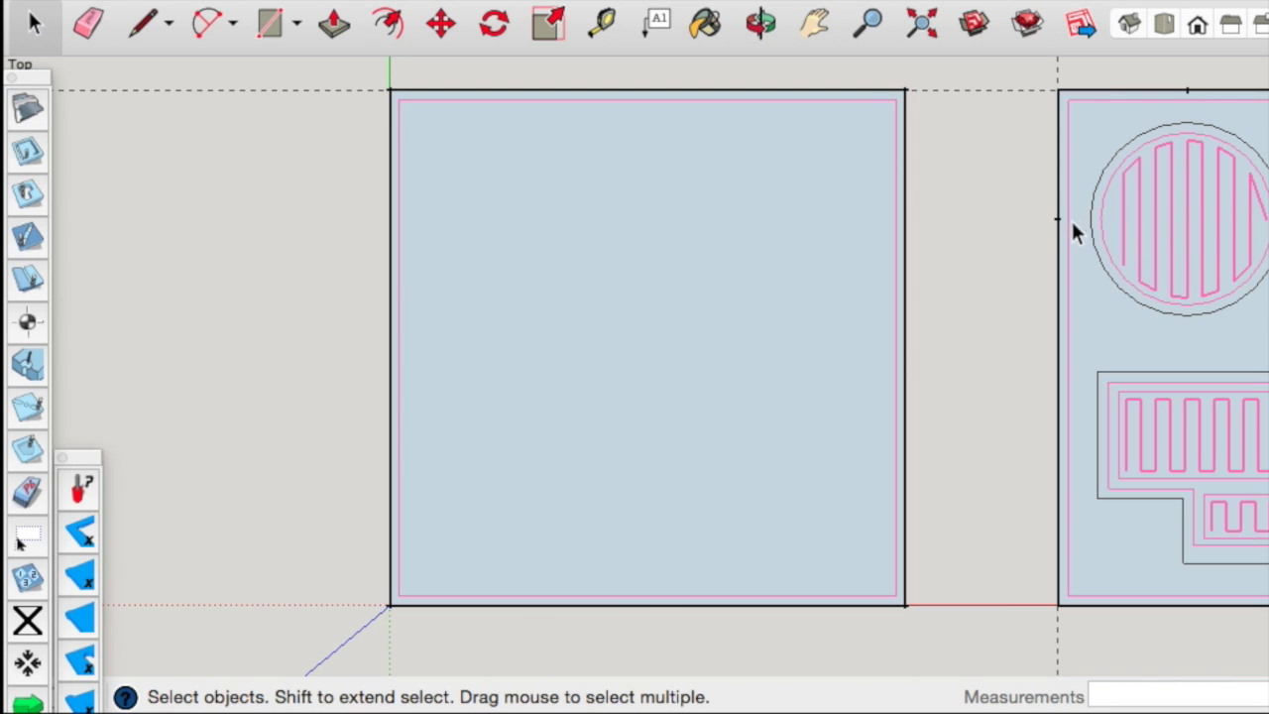
pyautogui.press('t')
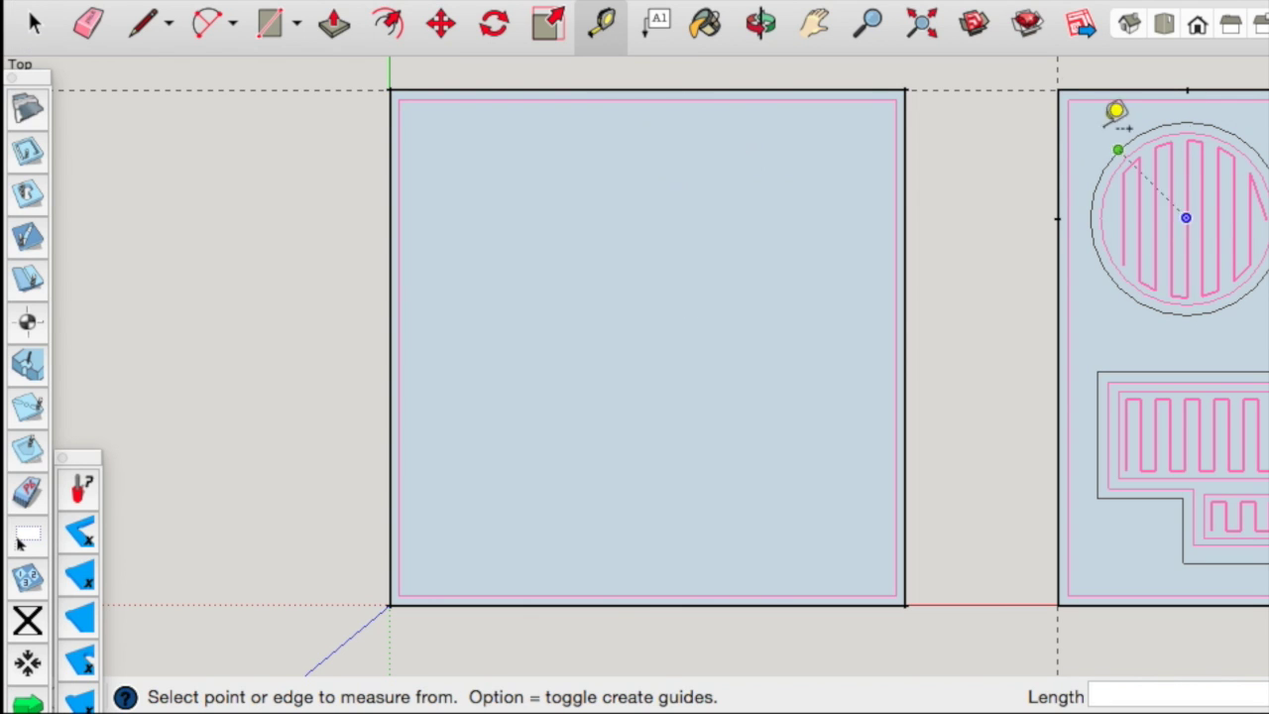
# - Place Tape Measure guide points 20 mm along the top and down the left edge from the top-left corner
pyautogui.click(1058, 91)
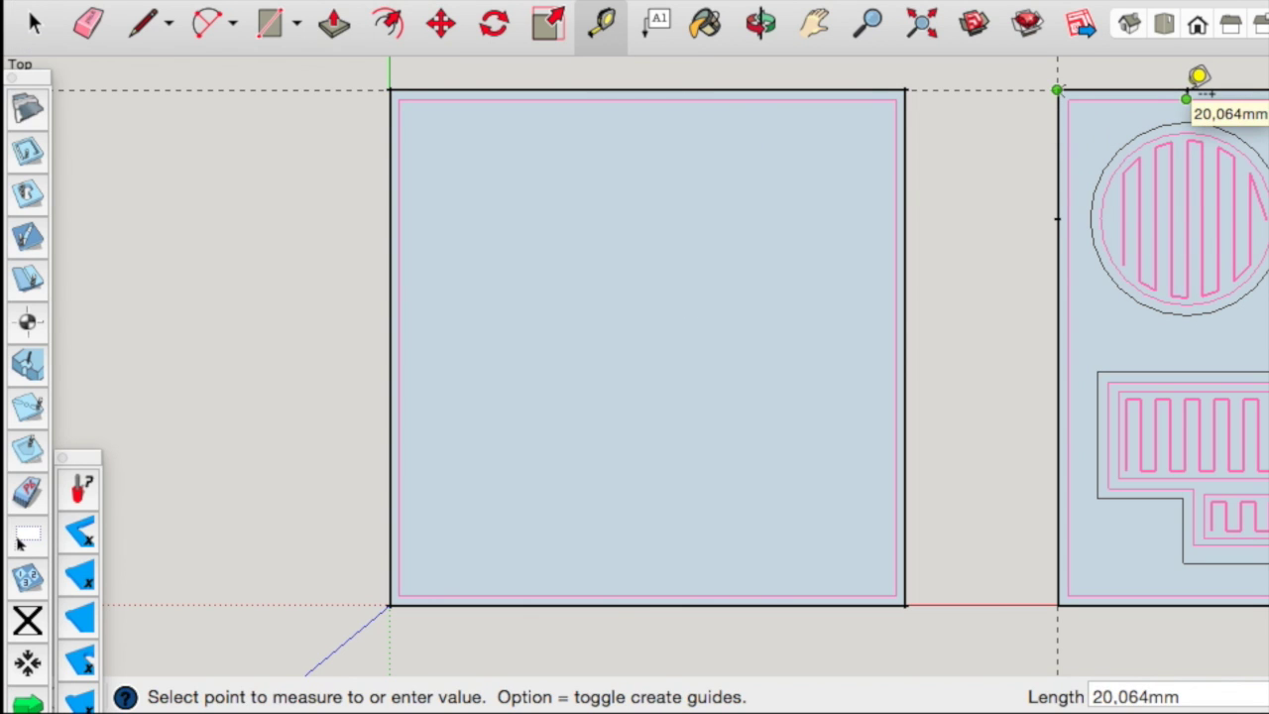
pyautogui.click(1186, 100)
pyautogui.click(390, 90)
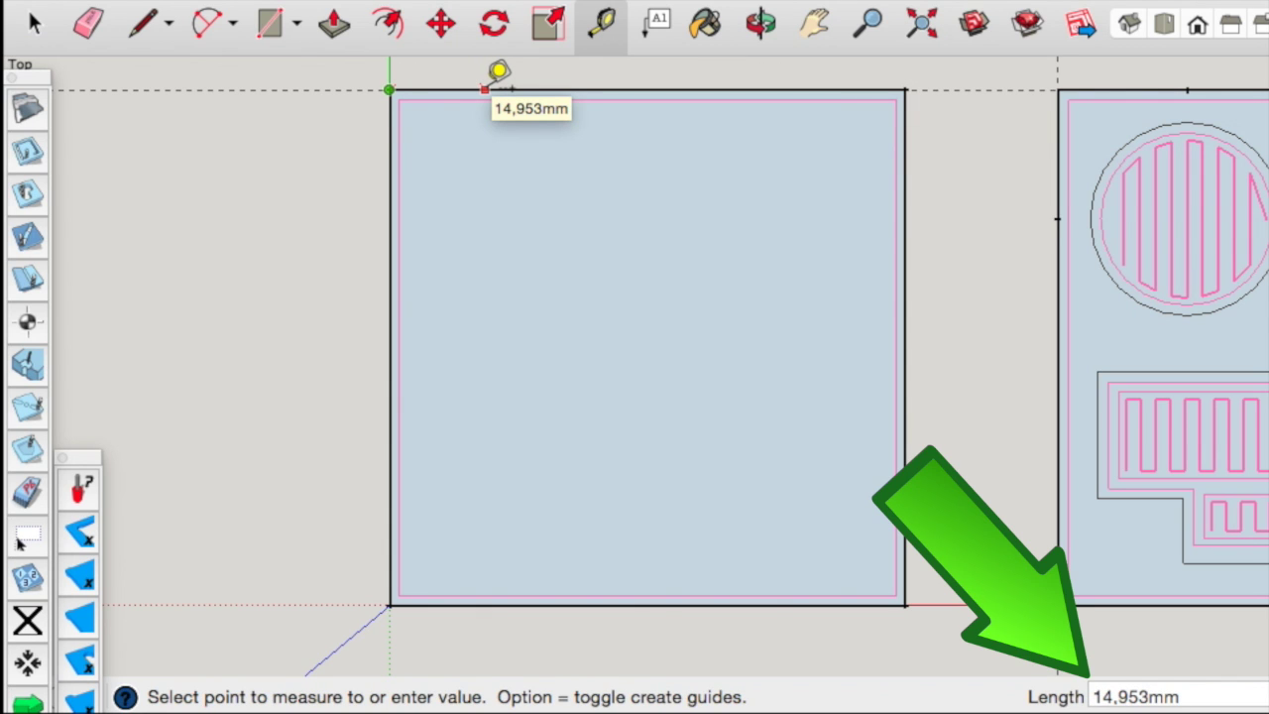
pyautogui.write('20')
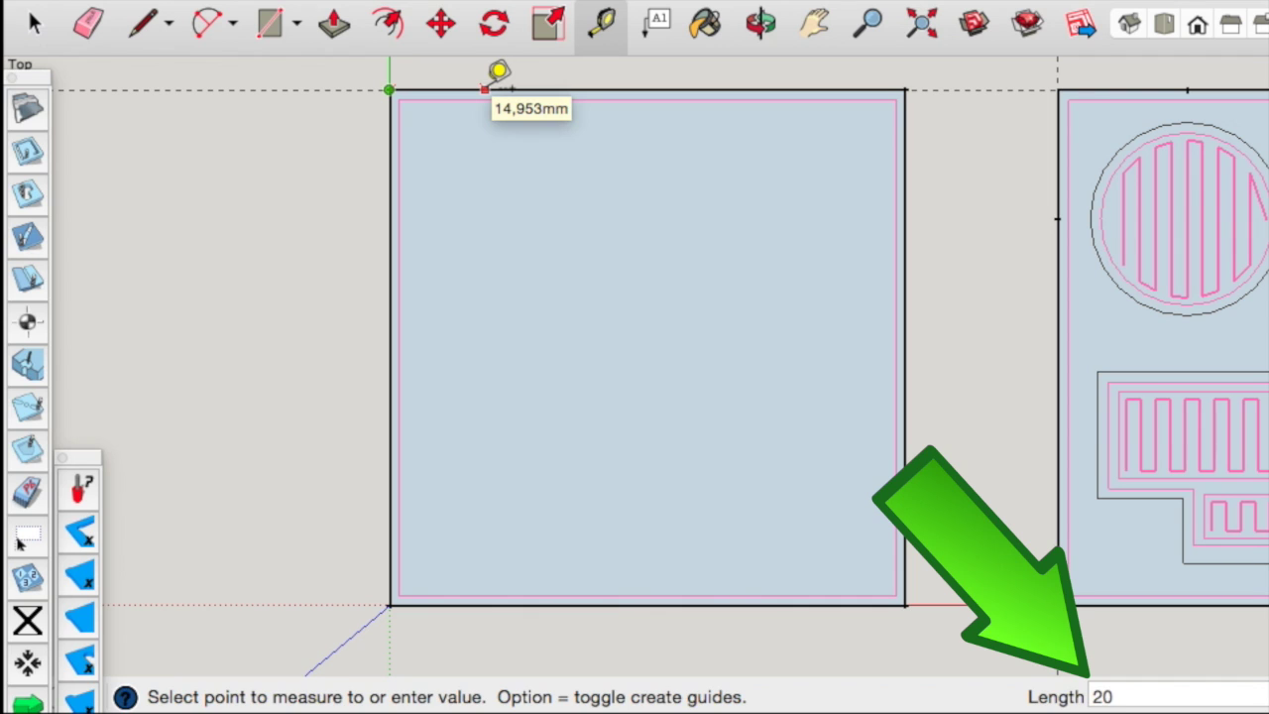
pyautogui.press('Return')
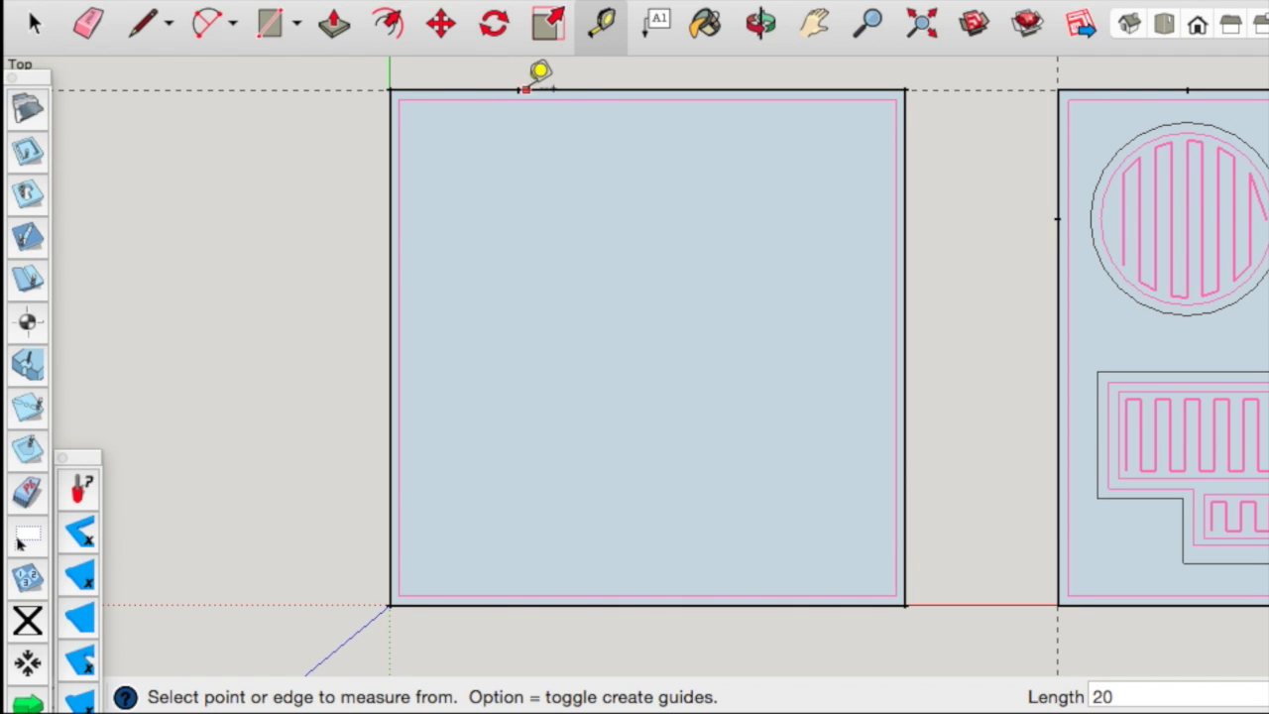
pyautogui.click(390, 90)
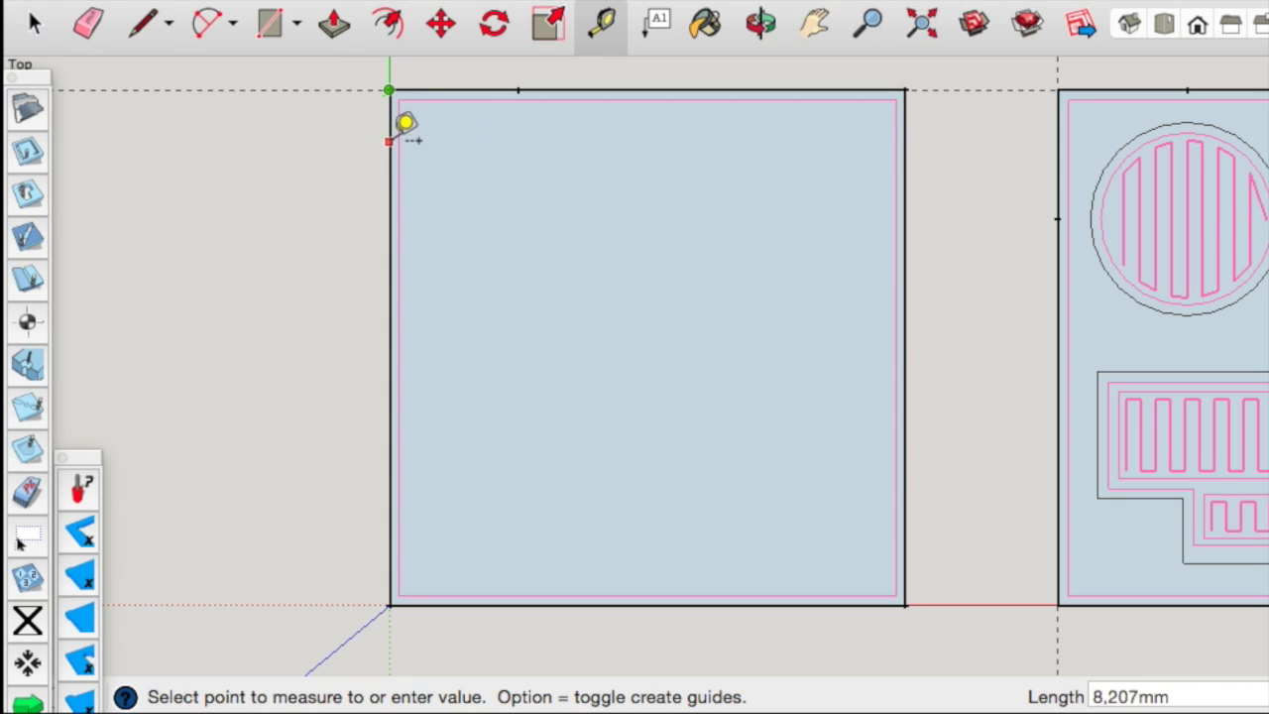
pyautogui.write('20')
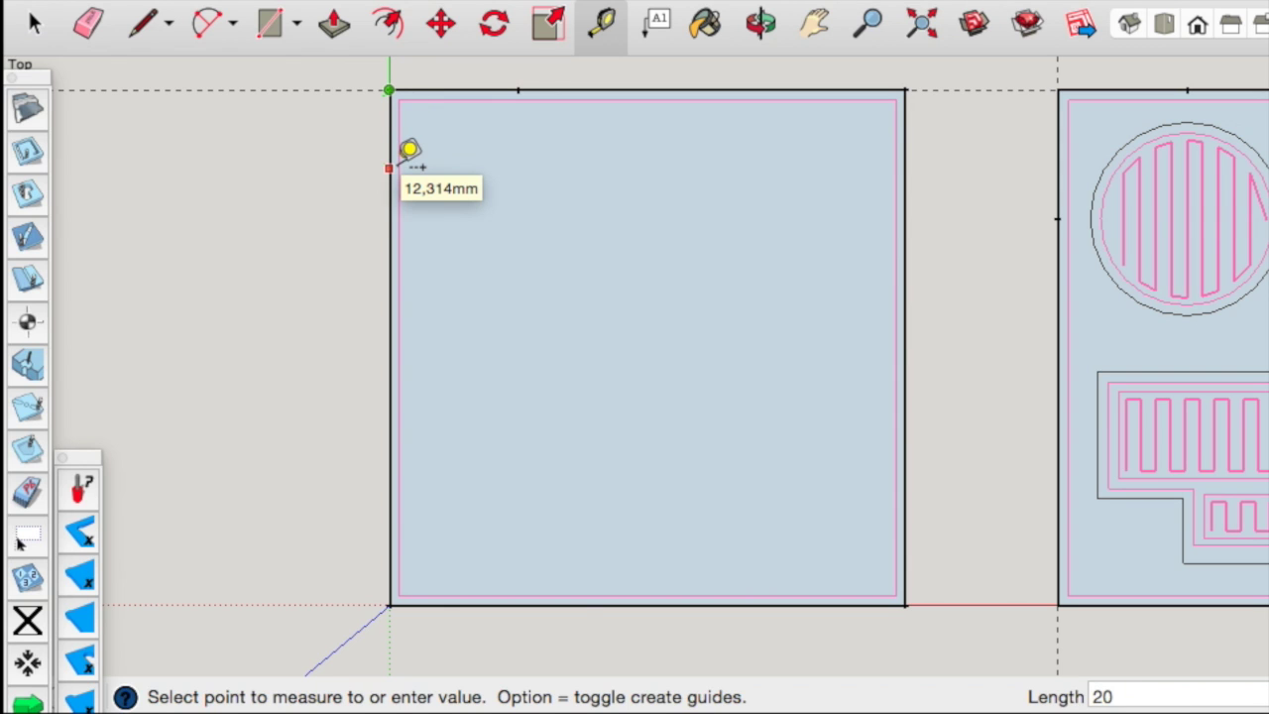
pyautogui.press('Return')
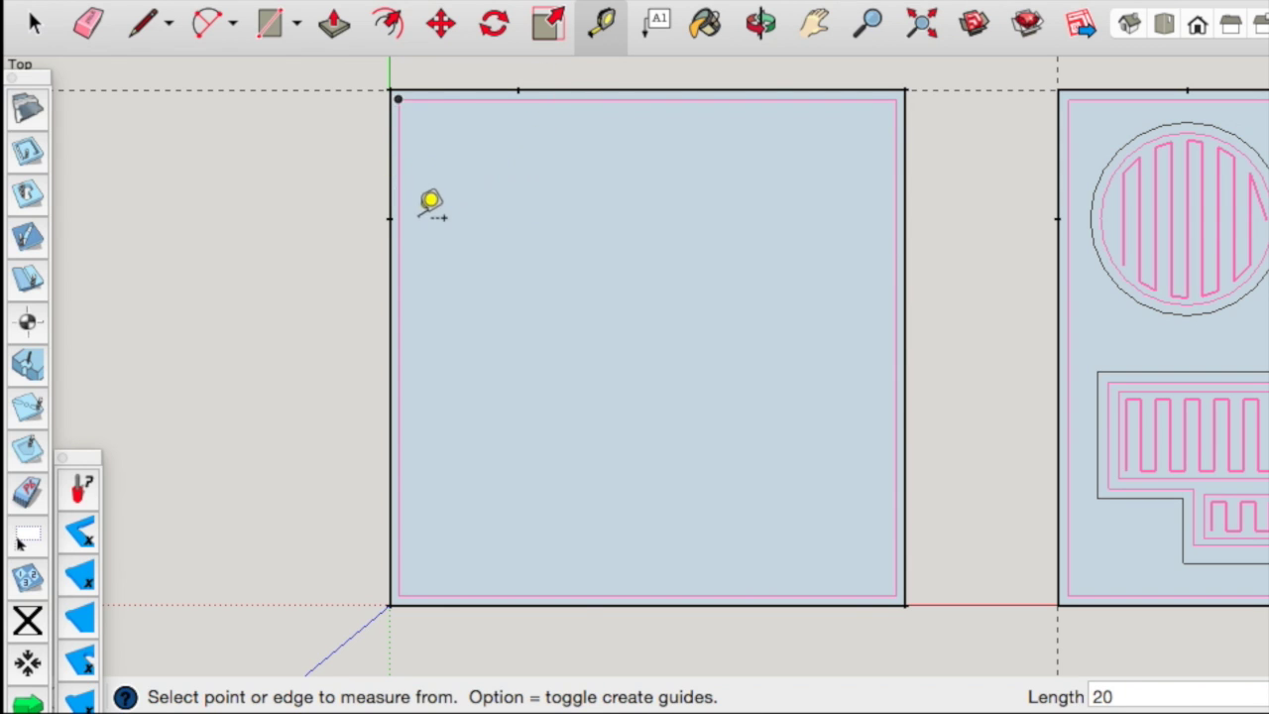
# - Place guide points 20 mm along the top and down the right edge from the top-right corner
pyautogui.click(905, 90)
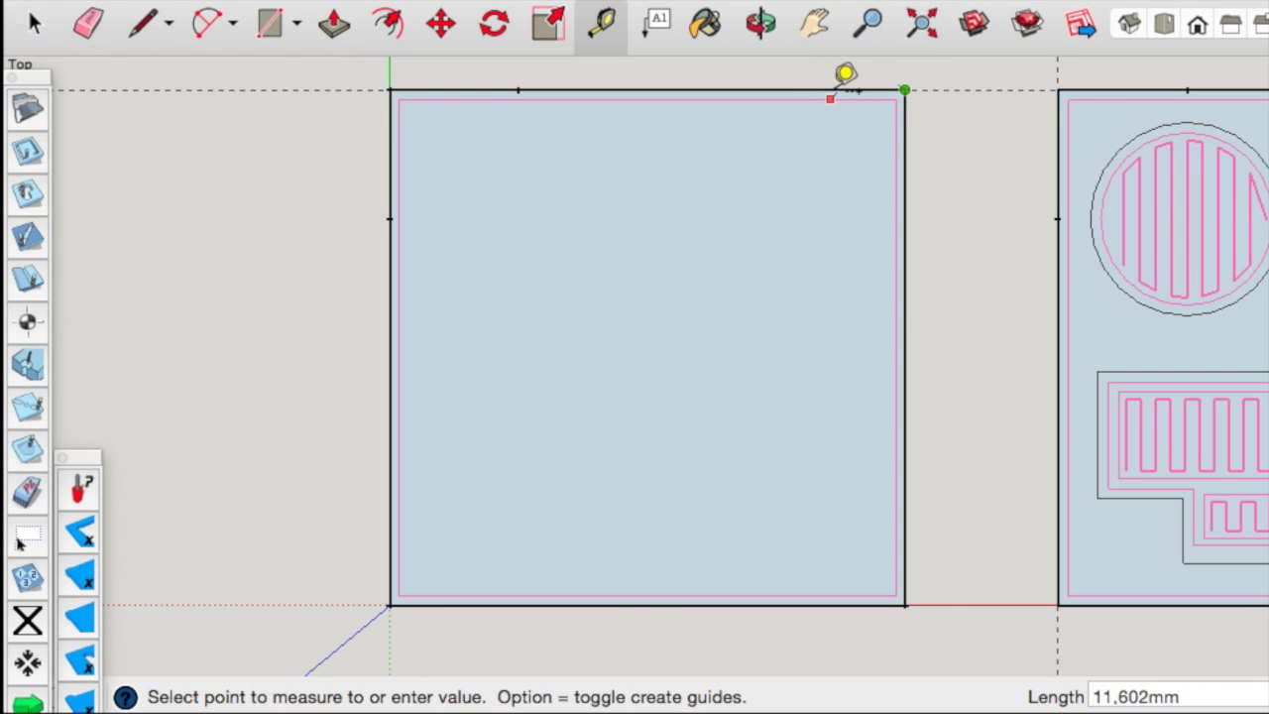
pyautogui.write('20')
pyautogui.press('Return')
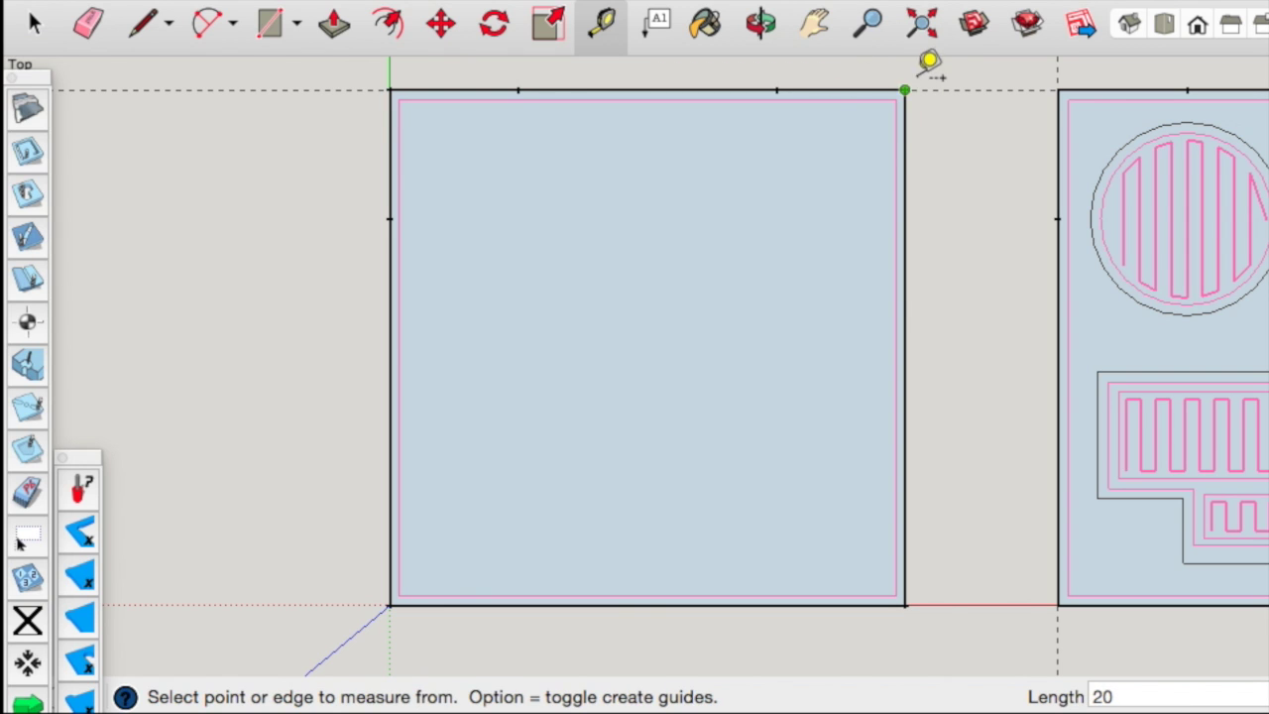
pyautogui.click(904, 90)
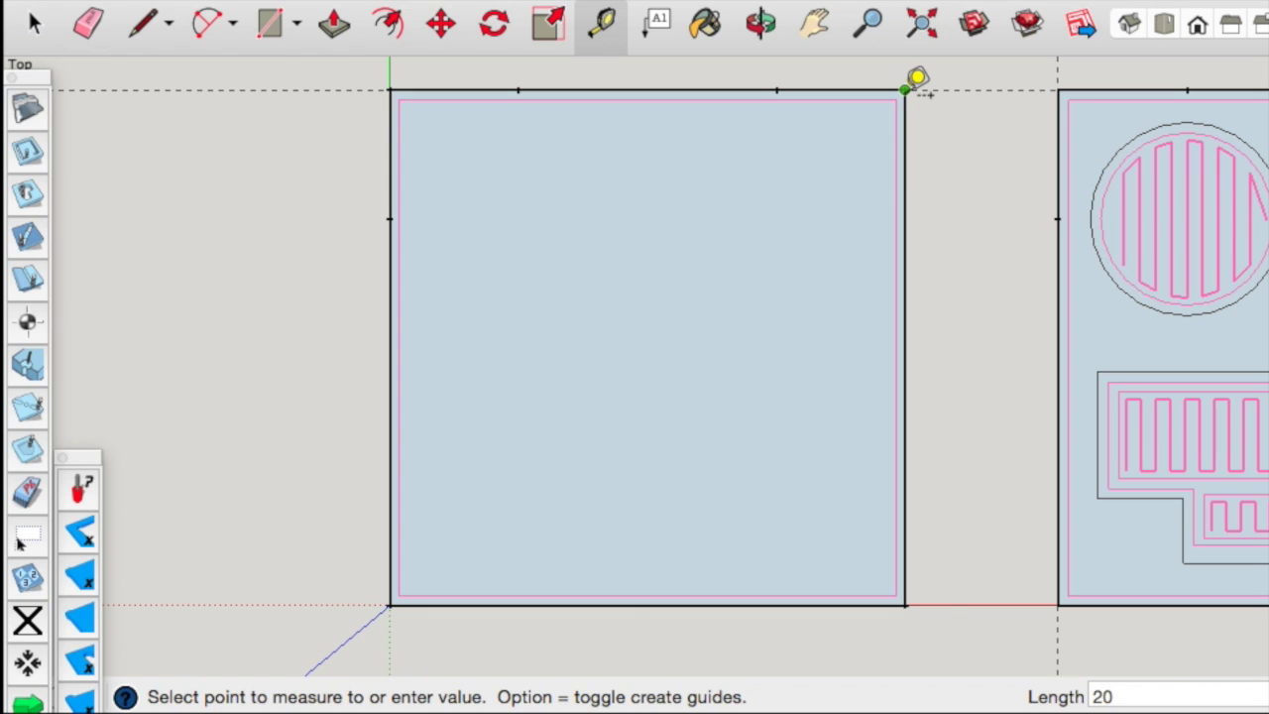
pyautogui.click(906, 197)
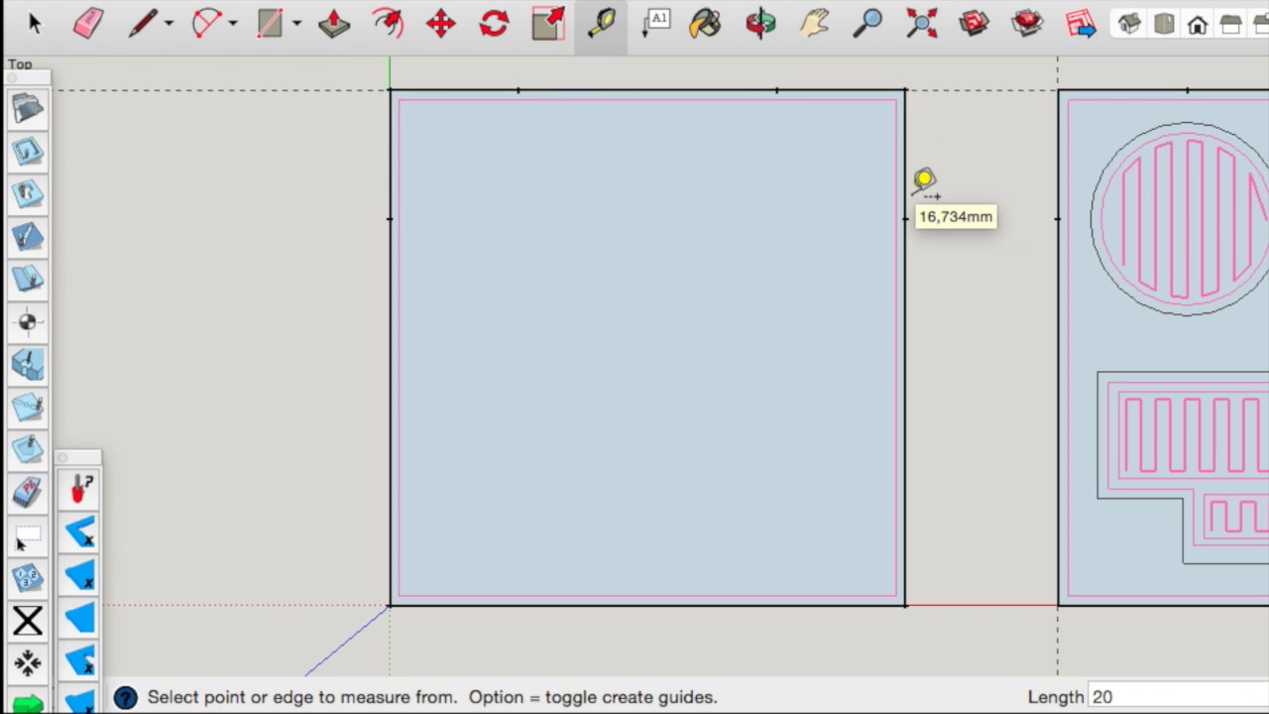
# - Draw 20×20 mm squares in the top-left and top-right corners using the guide points
pyautogui.click(277, 33)
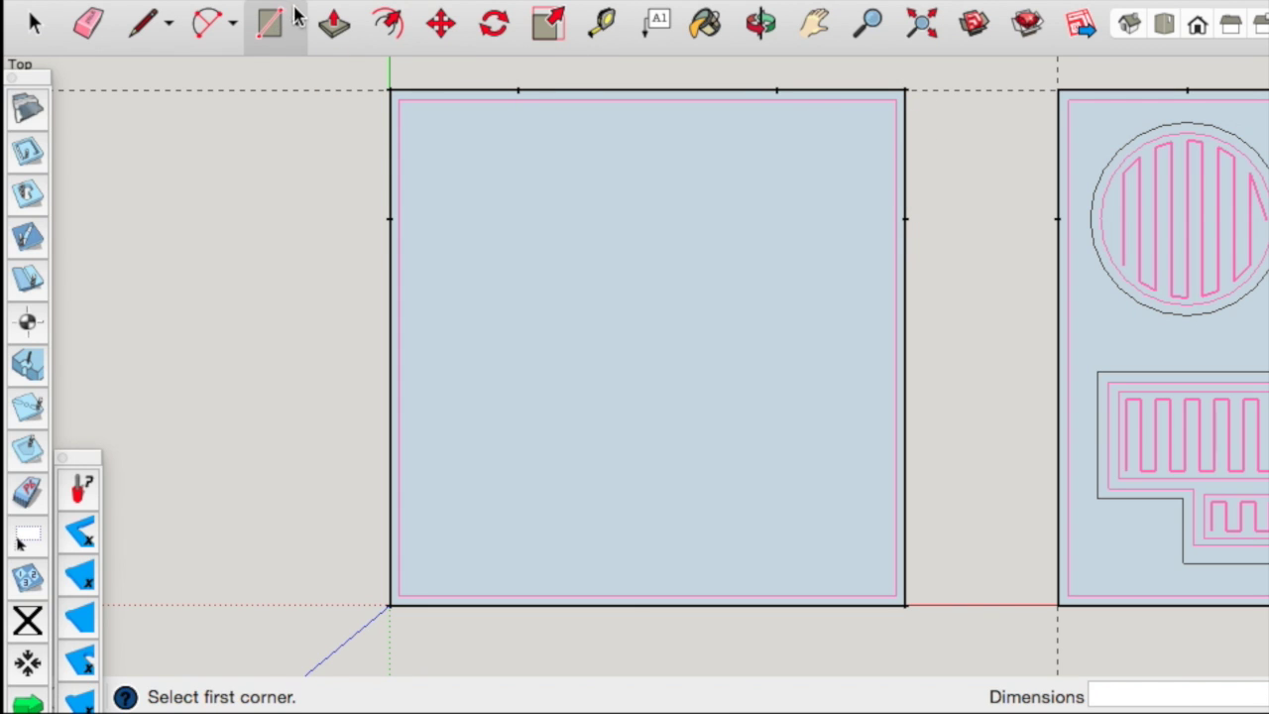
pyautogui.click(296, 21)
pyautogui.click(362, 79)
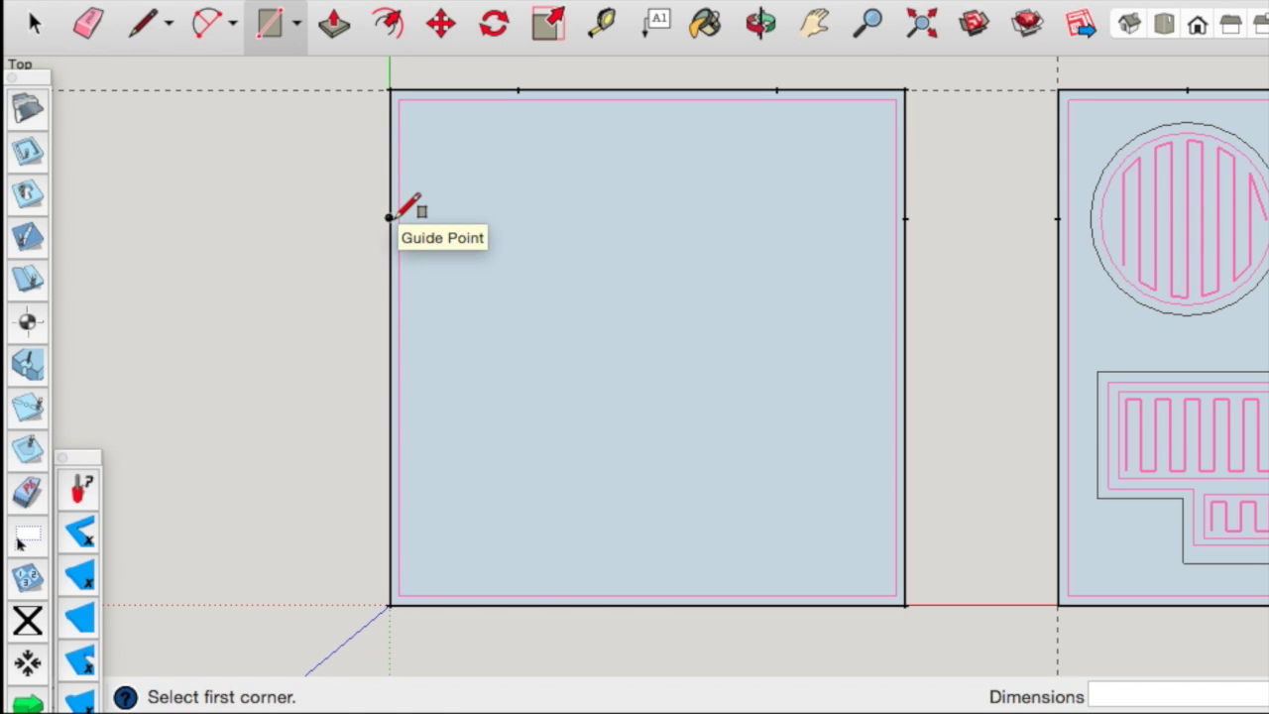
pyautogui.click(390, 217)
pyautogui.click(519, 91)
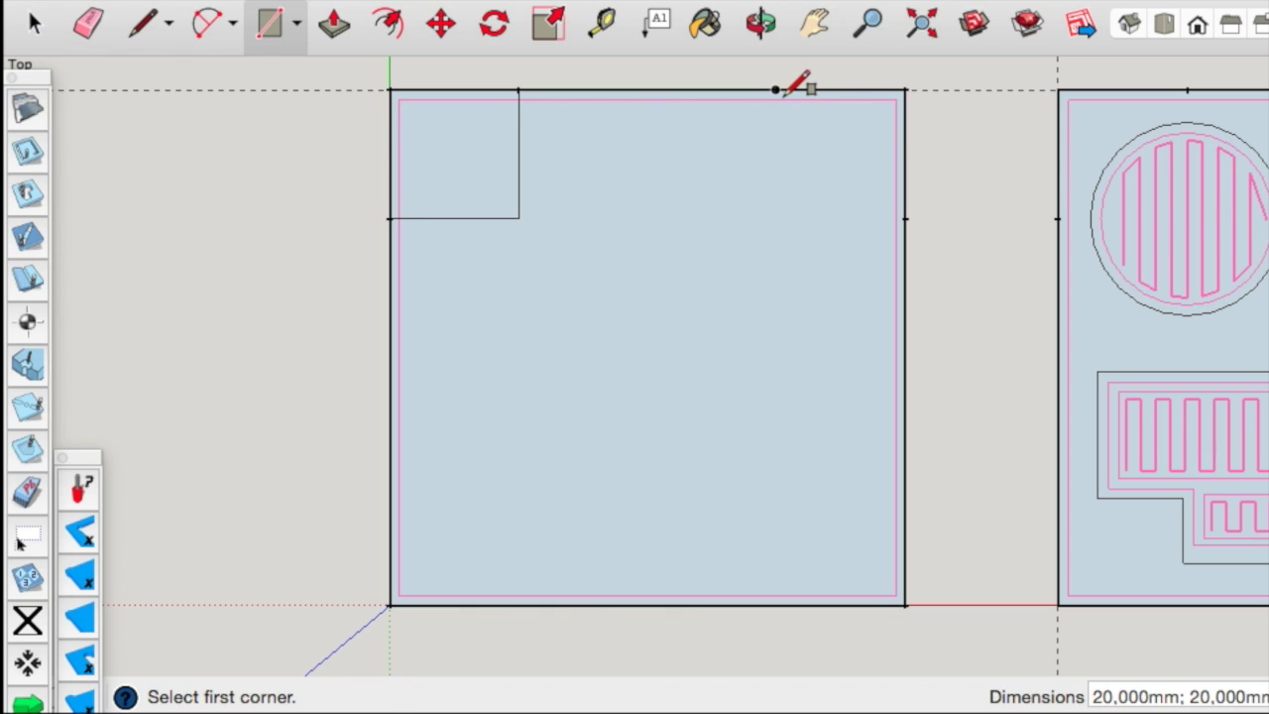
pyautogui.click(776, 90)
pyautogui.click(905, 217)
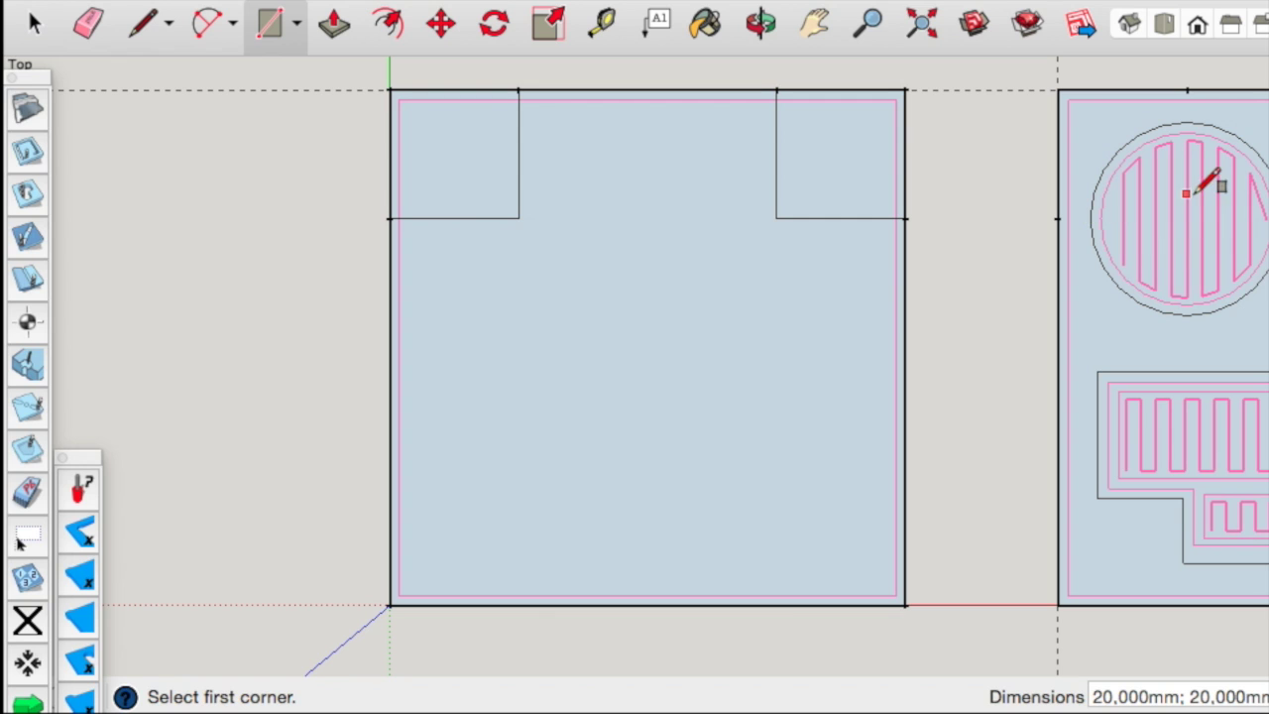
# - Check the reference eye's 15 mm radius, then draw a 15 mm circle on the left square's inner corner
pyautogui.click(602, 23)
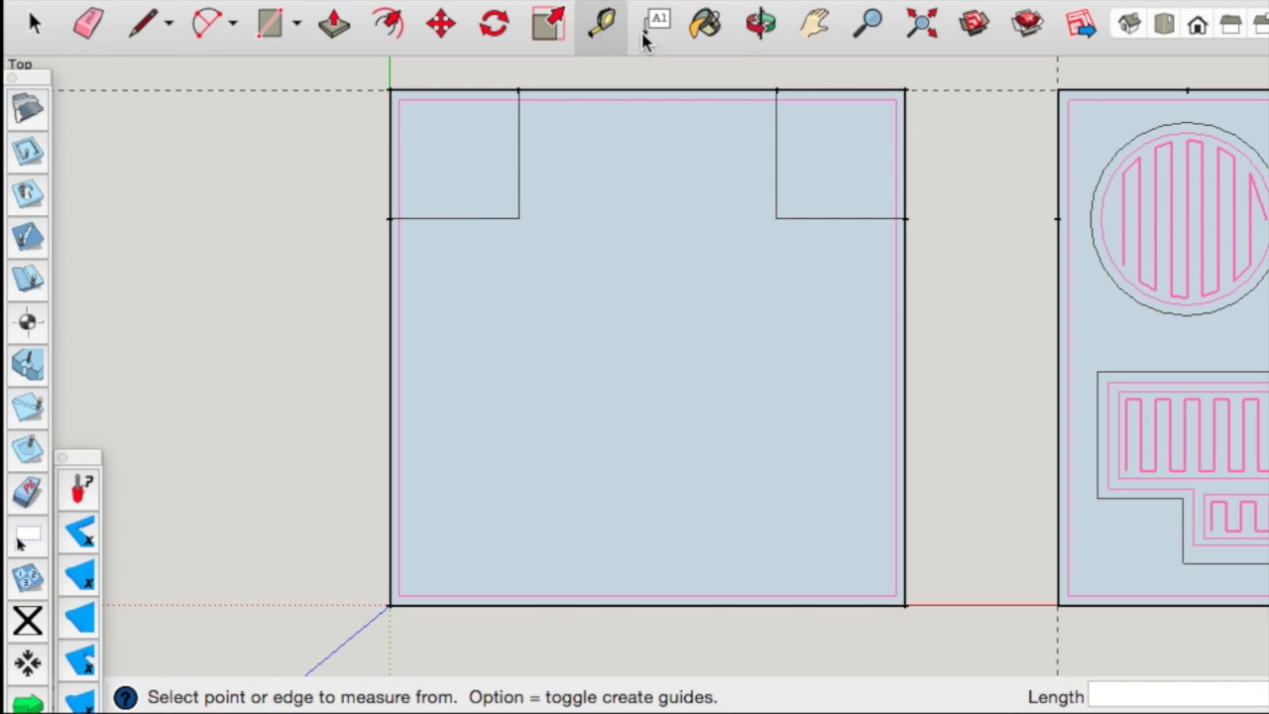
pyautogui.click(1186, 217)
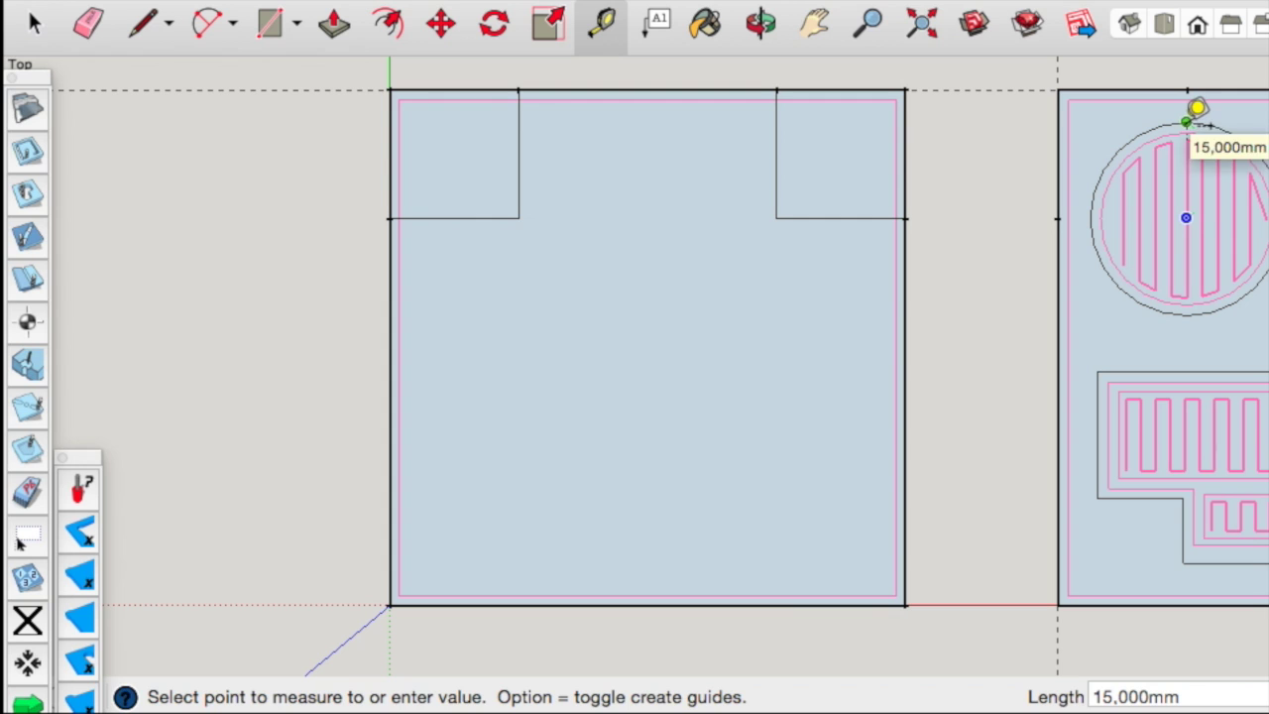
pyautogui.click(1187, 121)
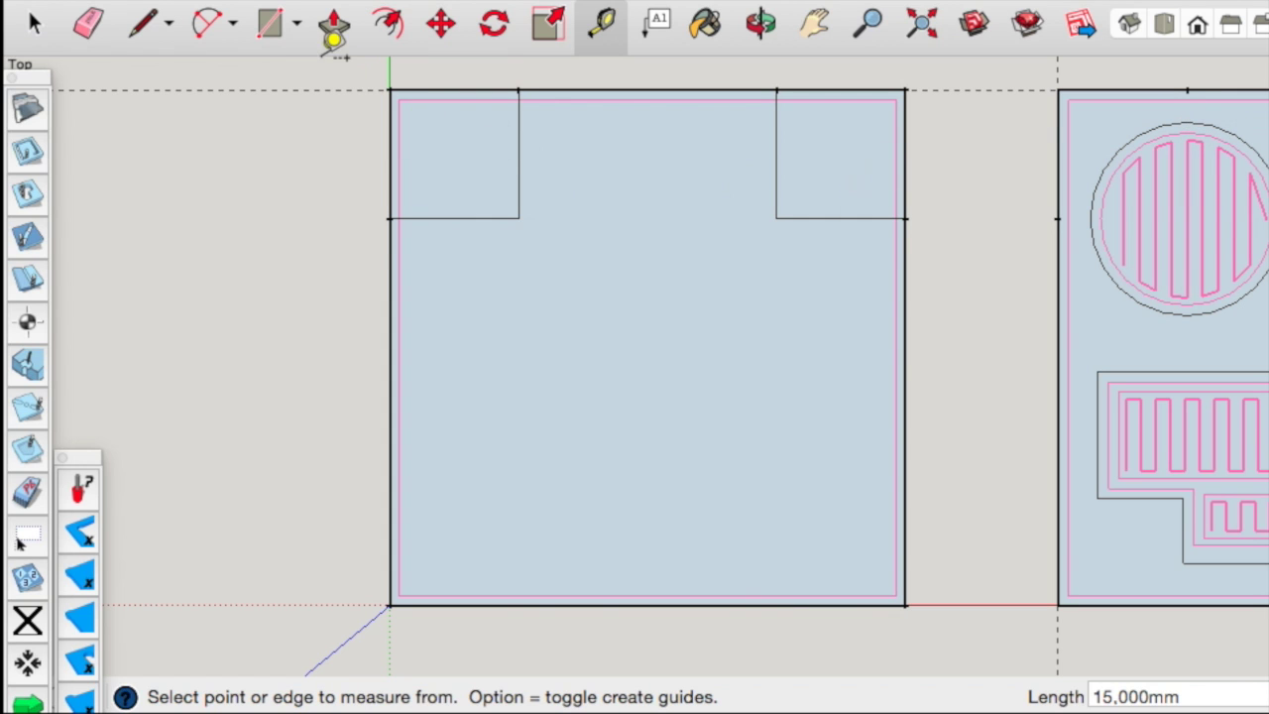
pyautogui.click(297, 23)
pyautogui.click(352, 164)
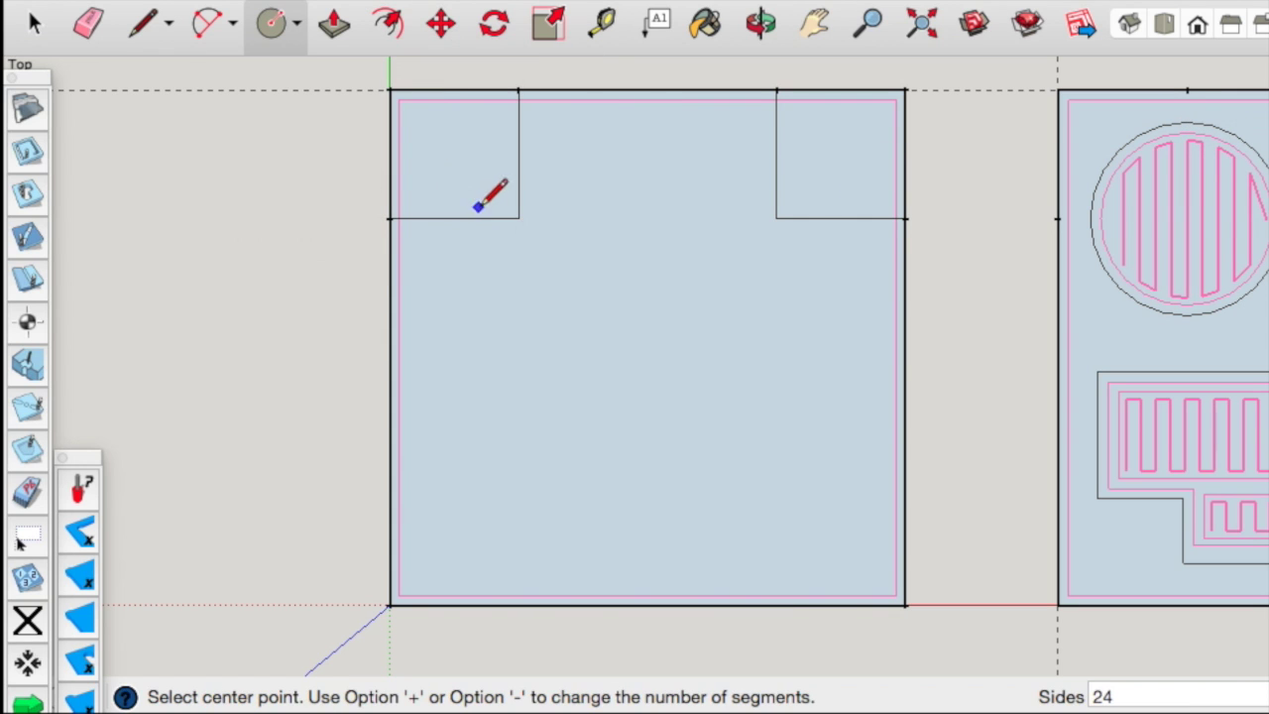
pyautogui.click(518, 218)
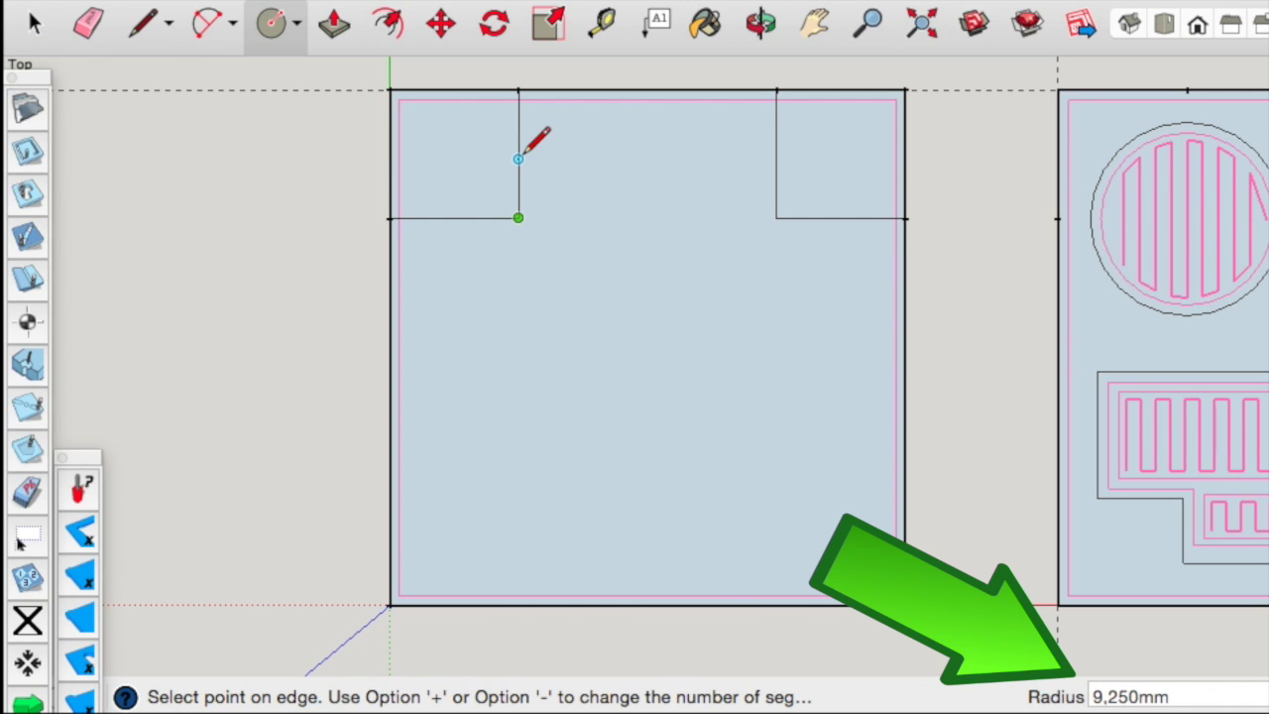
pyautogui.write('15')
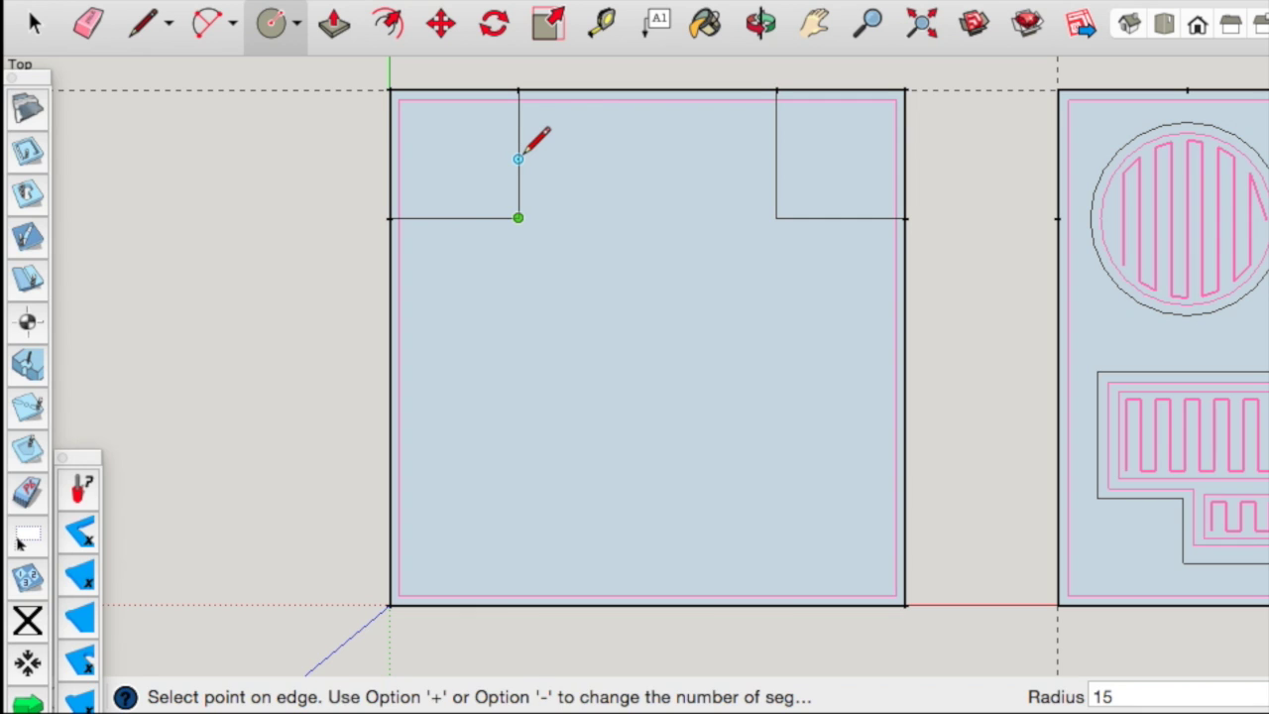
pyautogui.press('Return')
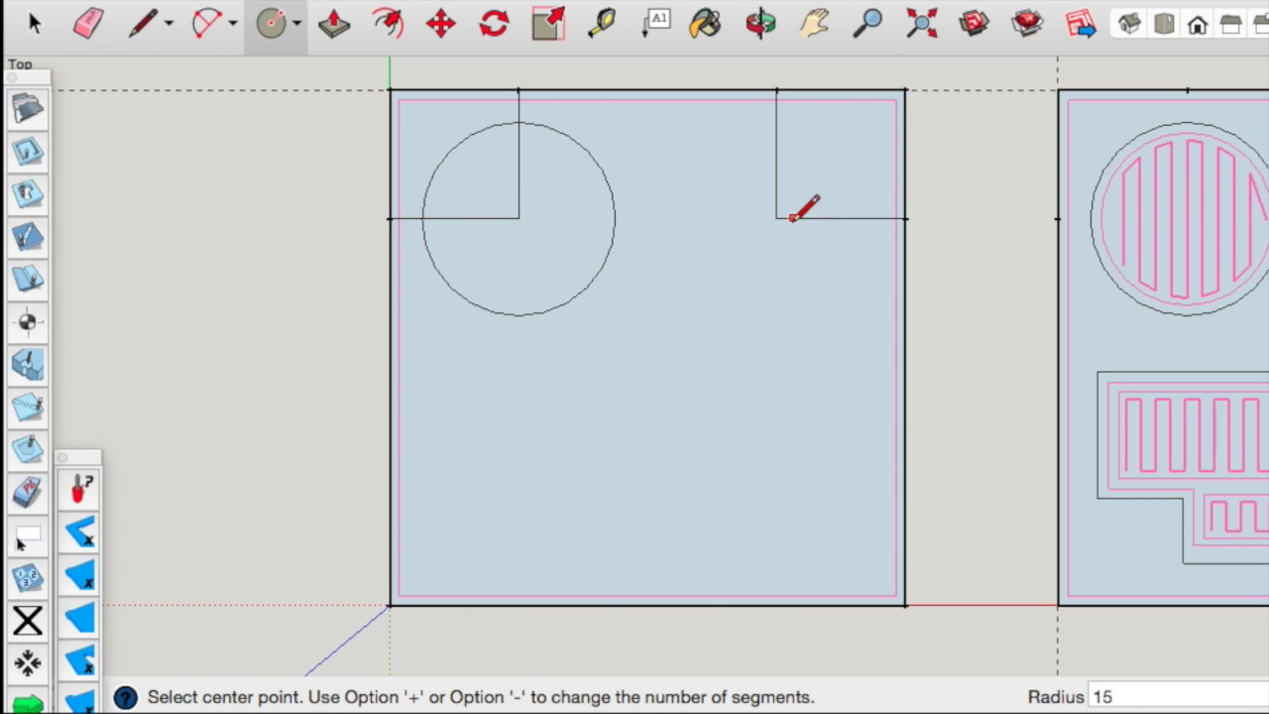
# - Draw the second 15 mm-radius eye circle on the right square's inner corner
pyautogui.click(777, 217)
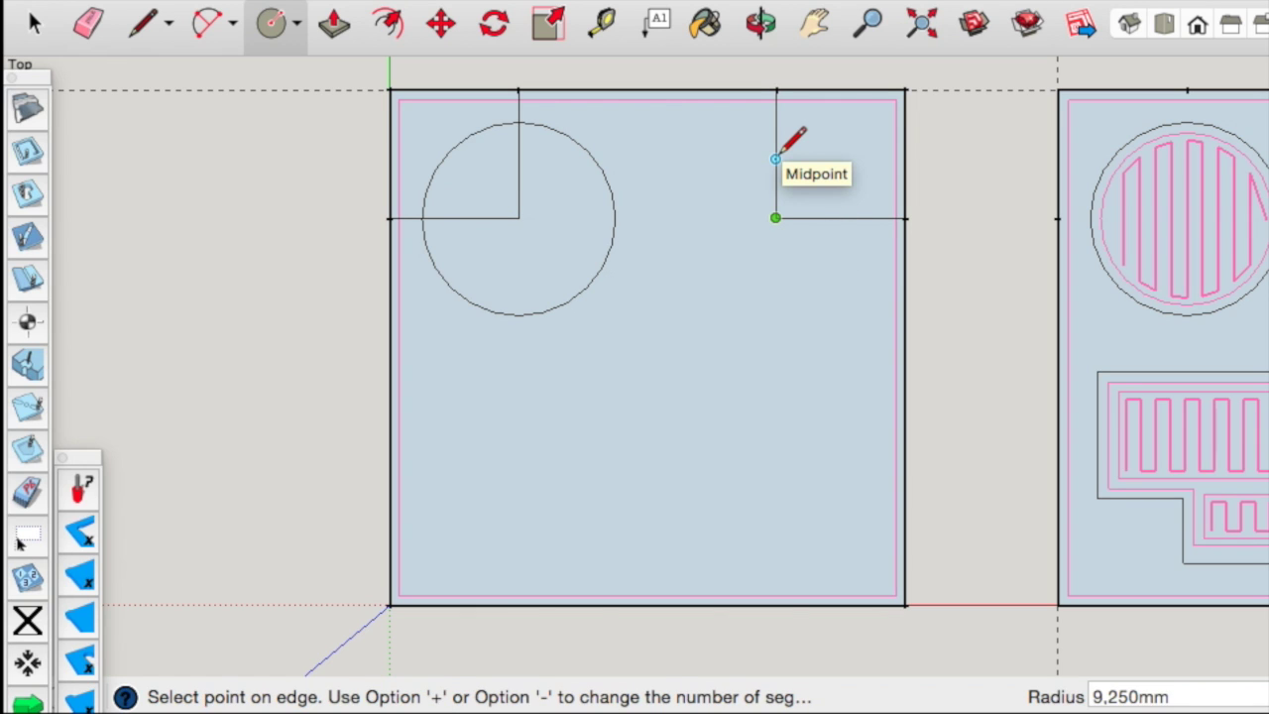
pyautogui.write('1')
pyautogui.press('Return')
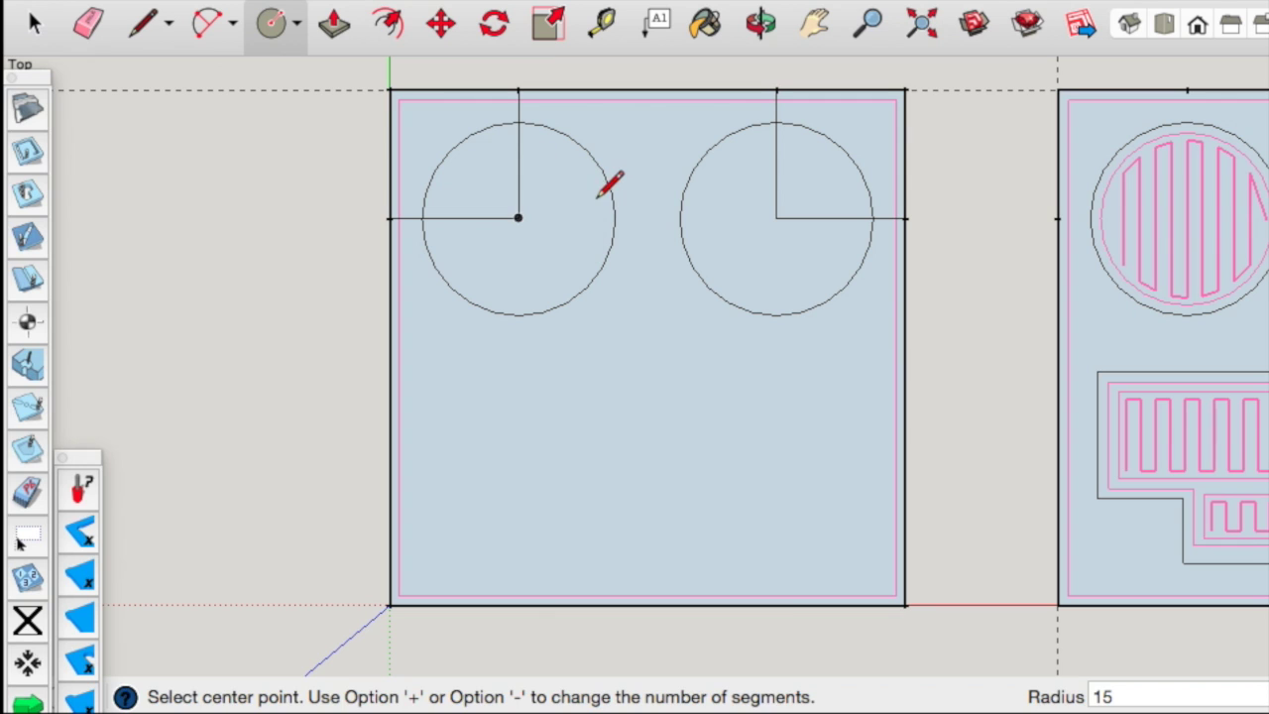
pyautogui.click(87, 26)
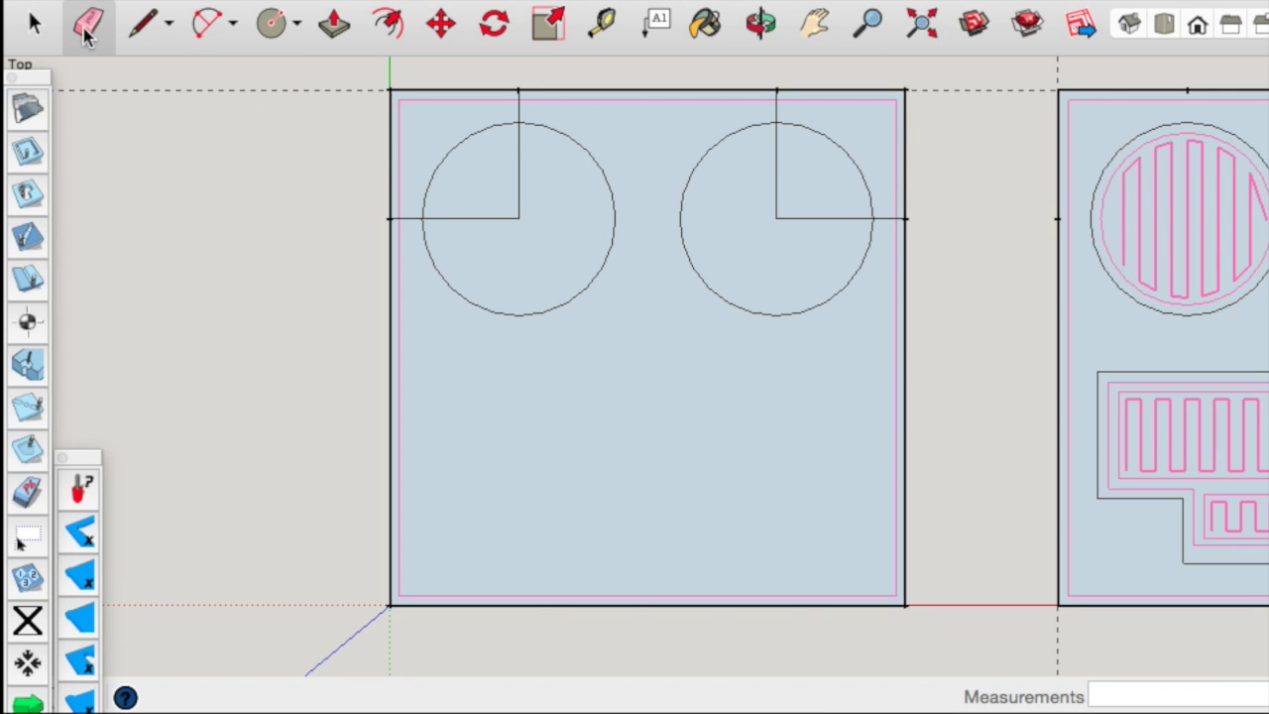
# - Erase the vertical and horizontal construction lines inside the left eye
pyautogui.click(518, 139)
pyautogui.click(501, 215)
pyautogui.scroll(5, 525, 85)
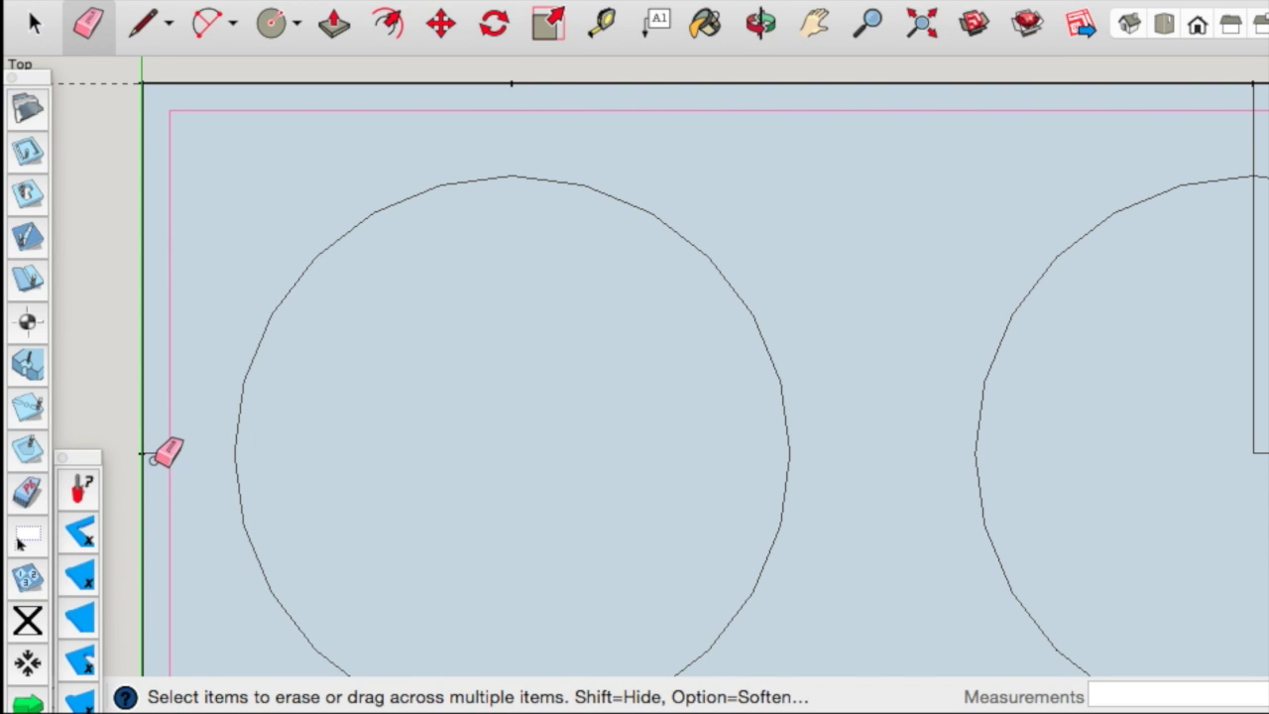
# - Add zigzag pocket toolpaths to the left and right eye circles
pyautogui.click(29, 451)
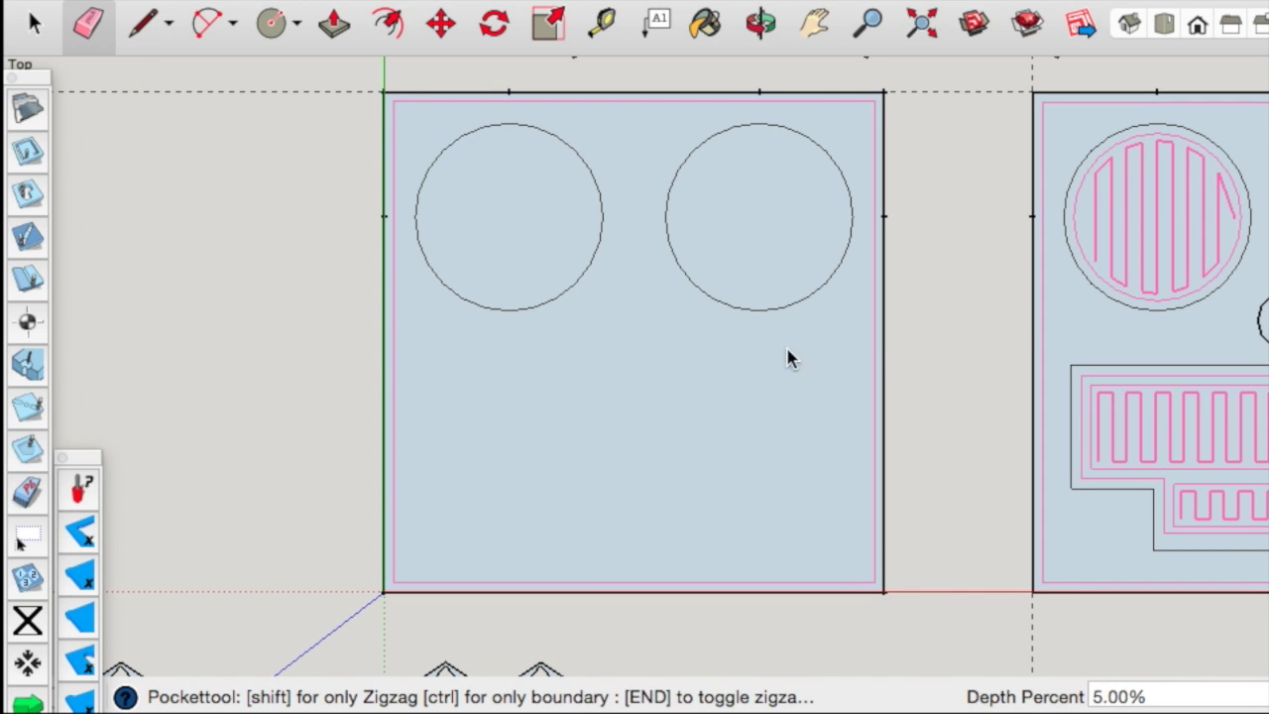
pyautogui.click(547, 241)
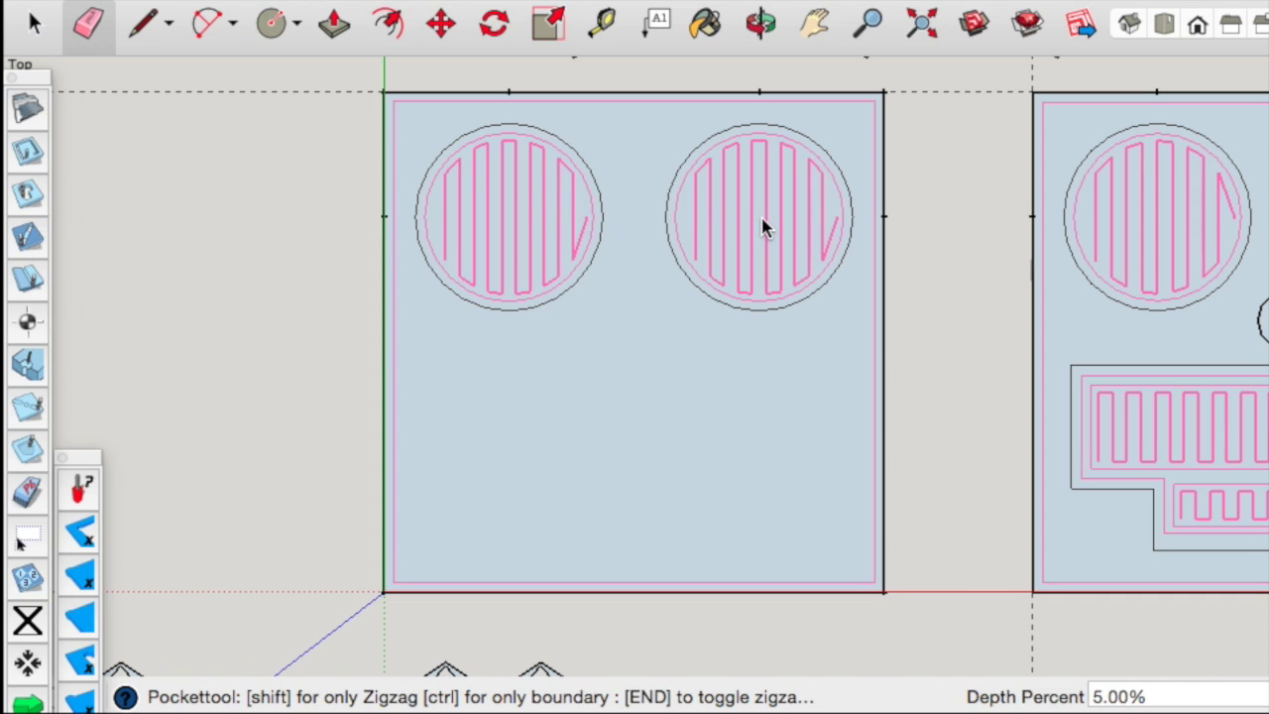
pyautogui.click(761, 214)
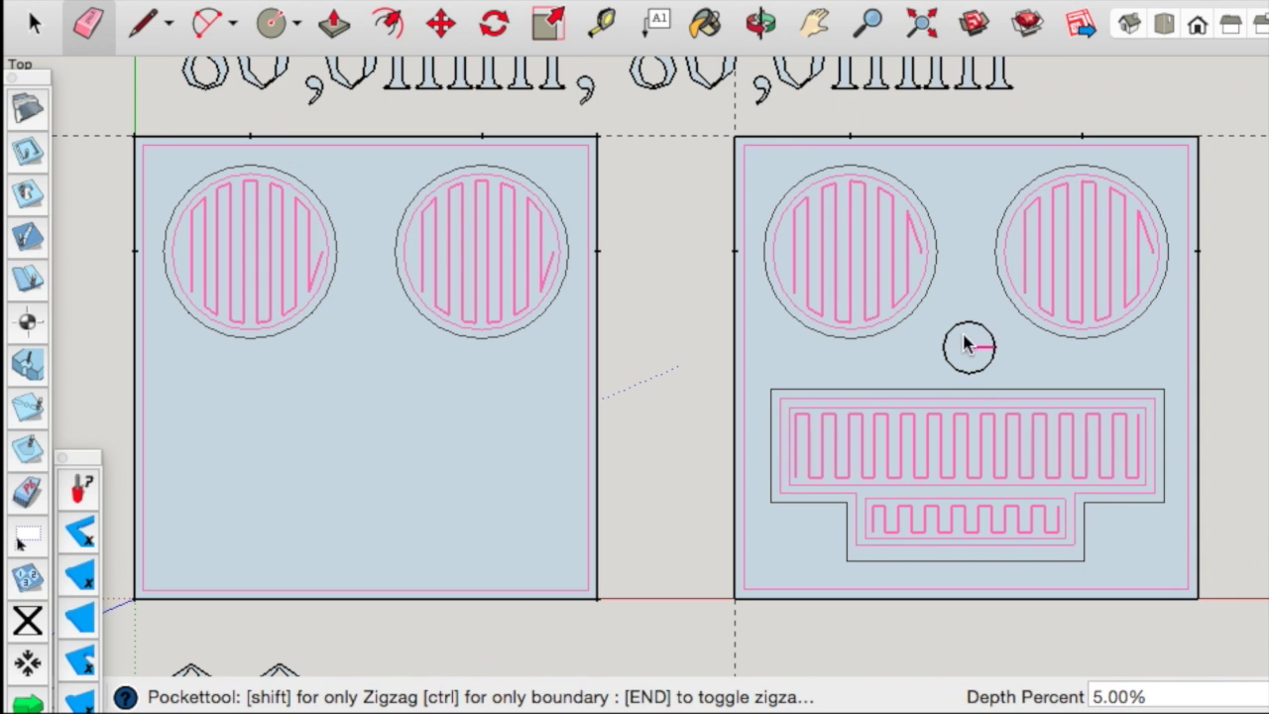
pyautogui.click(973, 342)
# - Set the Plunge tool's depth to 90%
pyautogui.click(28, 323)
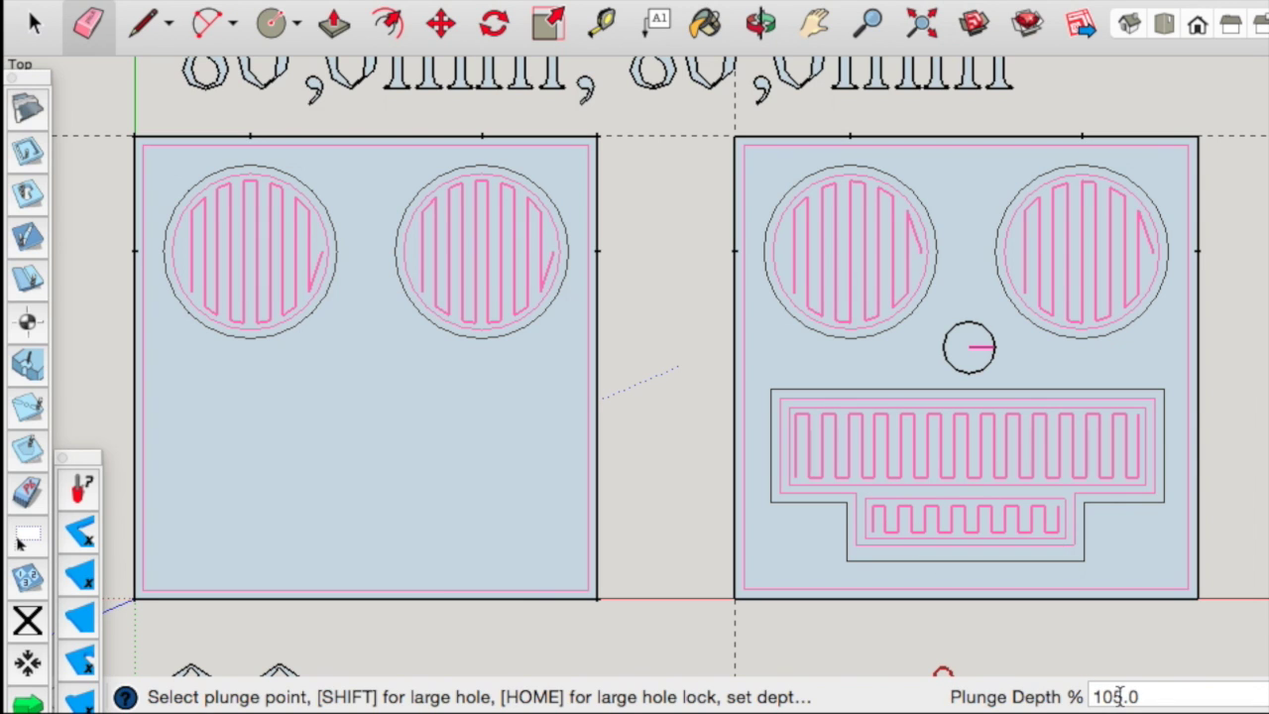
pyautogui.click(1118, 696)
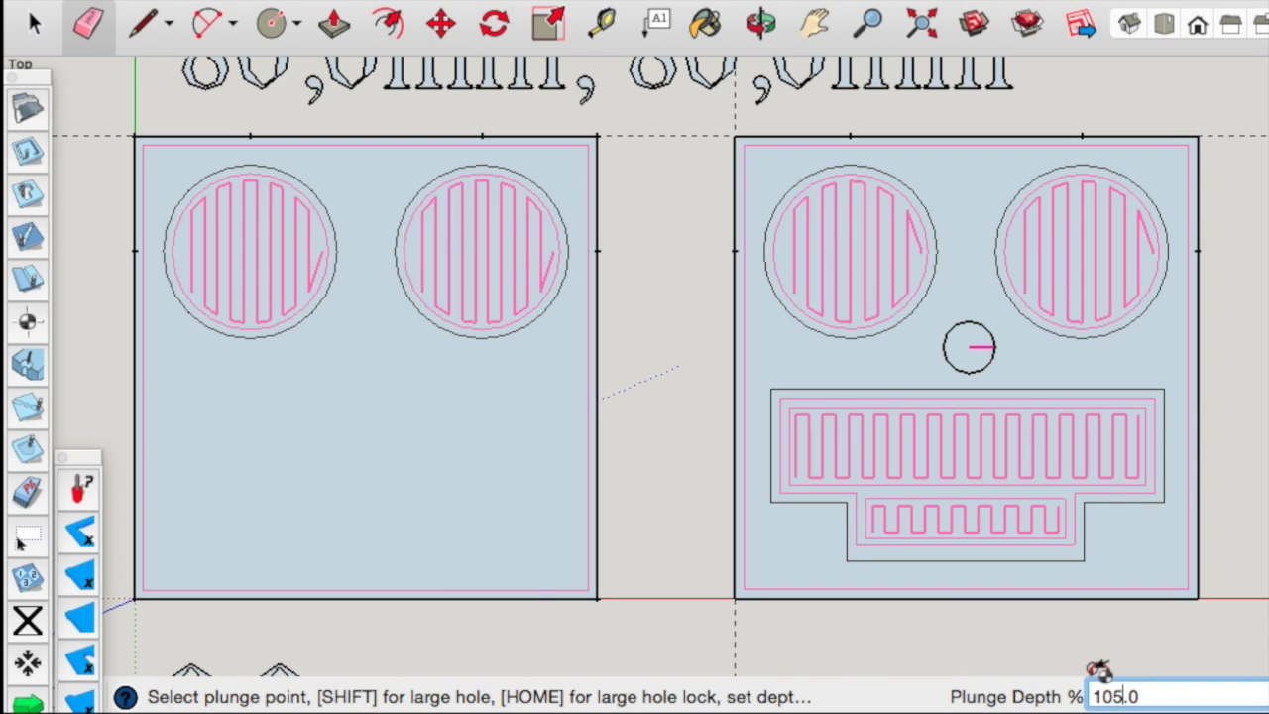
pyautogui.press('BackSpace')
pyautogui.write('0')
pyautogui.press('BackSpace')
pyautogui.press('BackSpace')
pyautogui.press('BackSpace')
pyautogui.write('90')
pyautogui.press('Return')
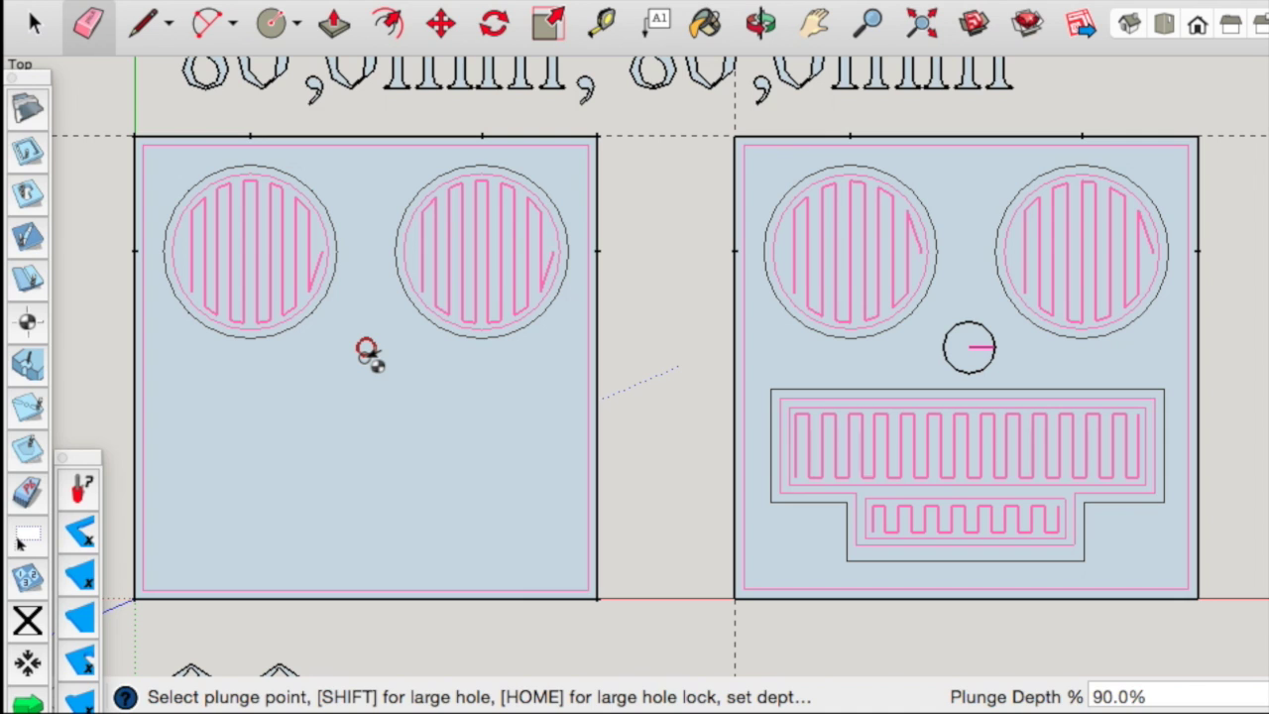
# - Bore a 10 mm diameter hole at the left face's nose point
pyautogui.click(366, 350)
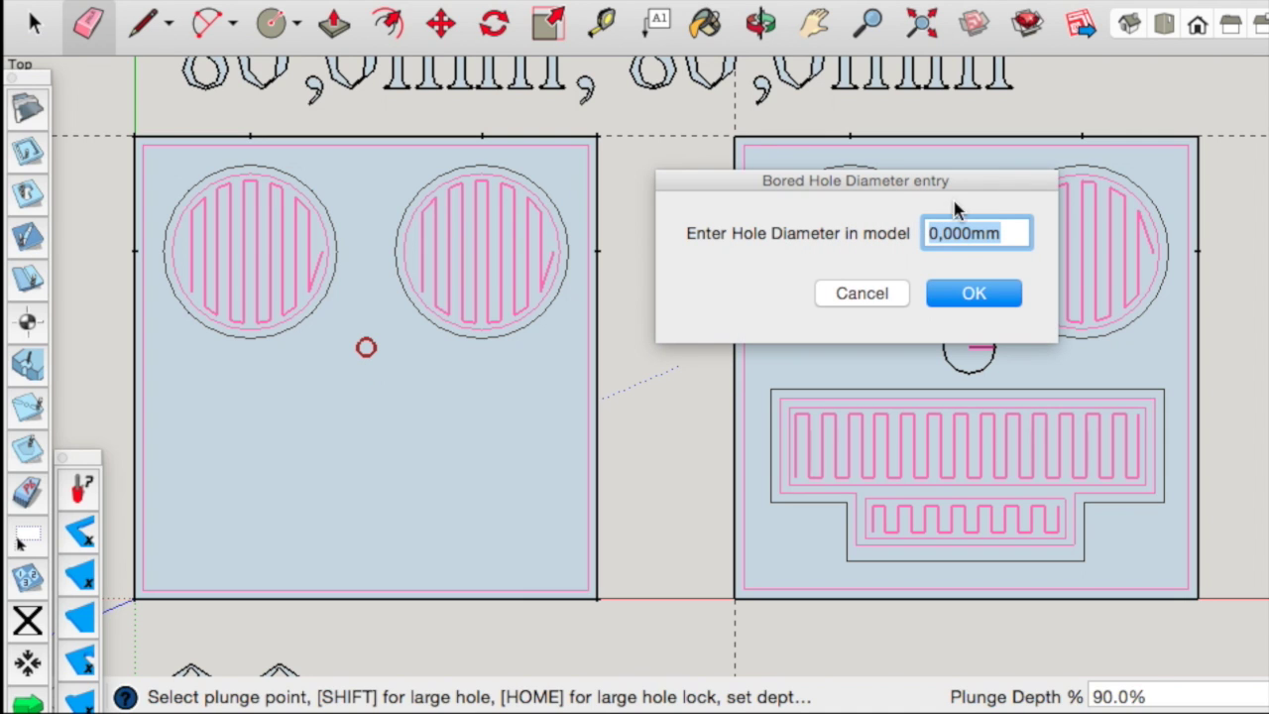
pyautogui.click(936, 236)
pyautogui.press('BackSpace')
pyautogui.write('10')
pyautogui.click(972, 293)
pyautogui.press('Tab')
pyautogui.write('105')
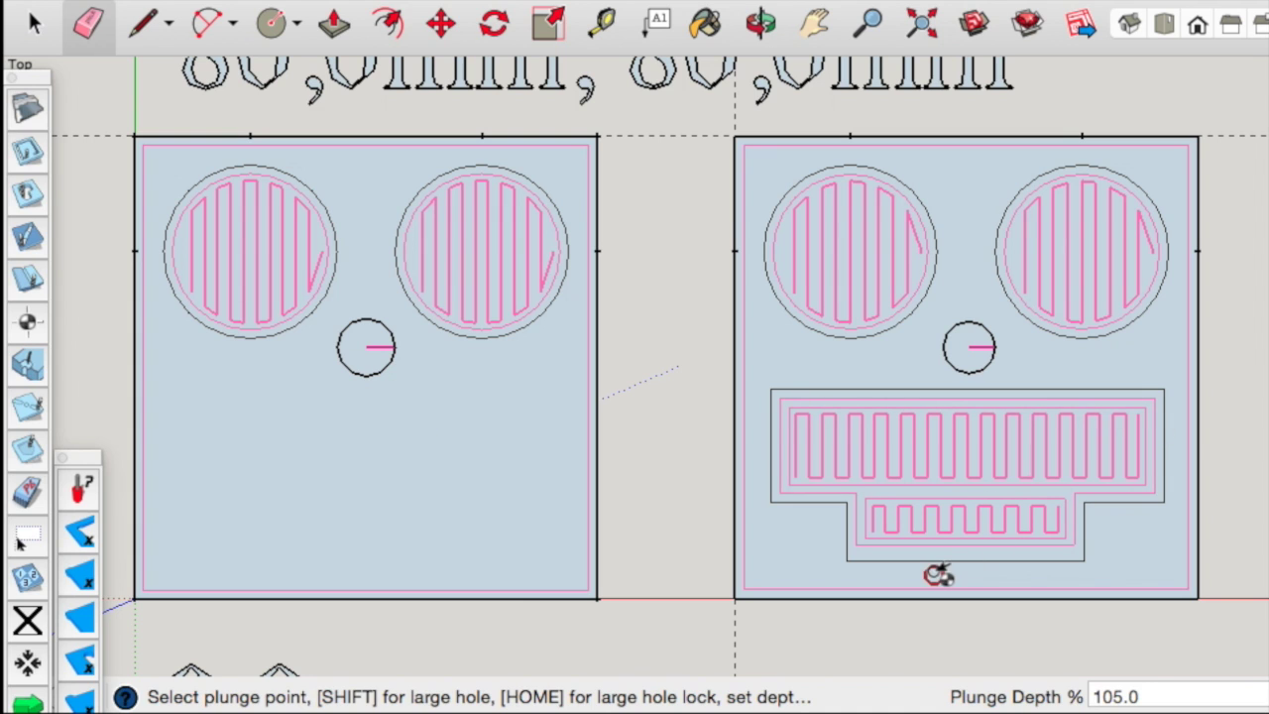
# - Draw the wide upper mouth rectangle and begin a smaller rectangle beneath it
pyautogui.click(298, 35)
pyautogui.click(357, 65)
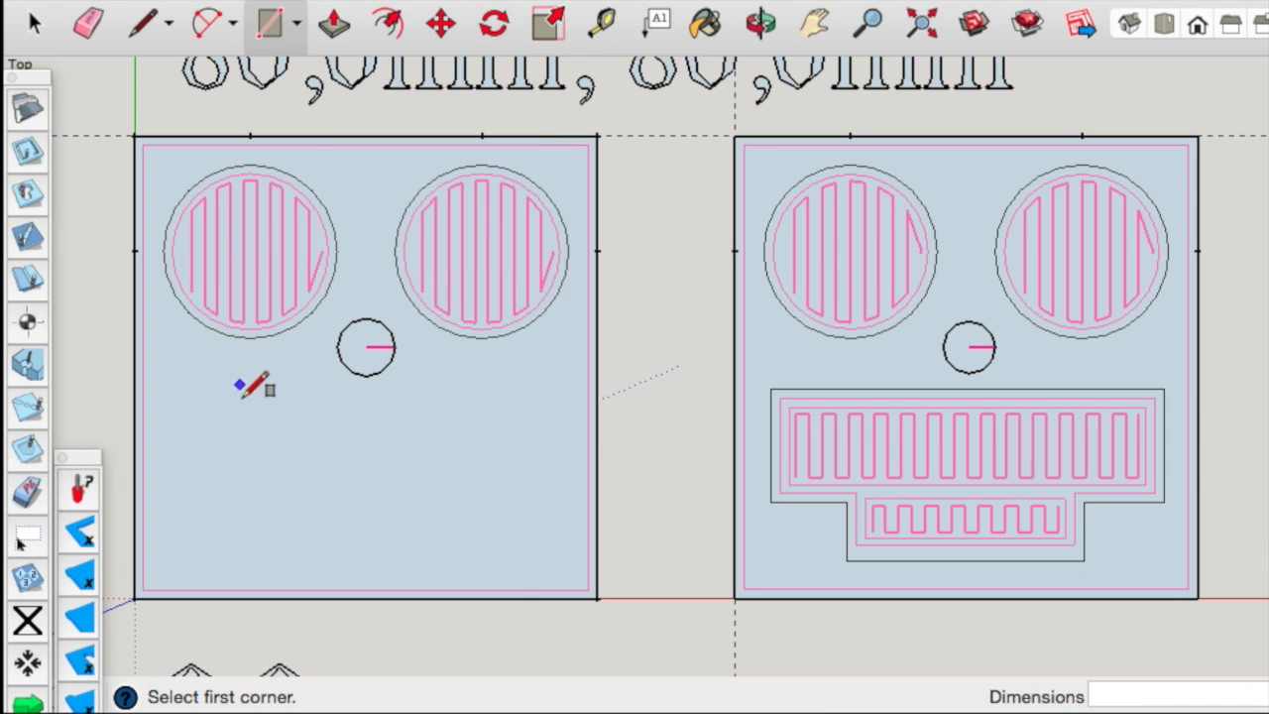
pyautogui.moveTo(167, 395); pyautogui.dragTo(561, 491)
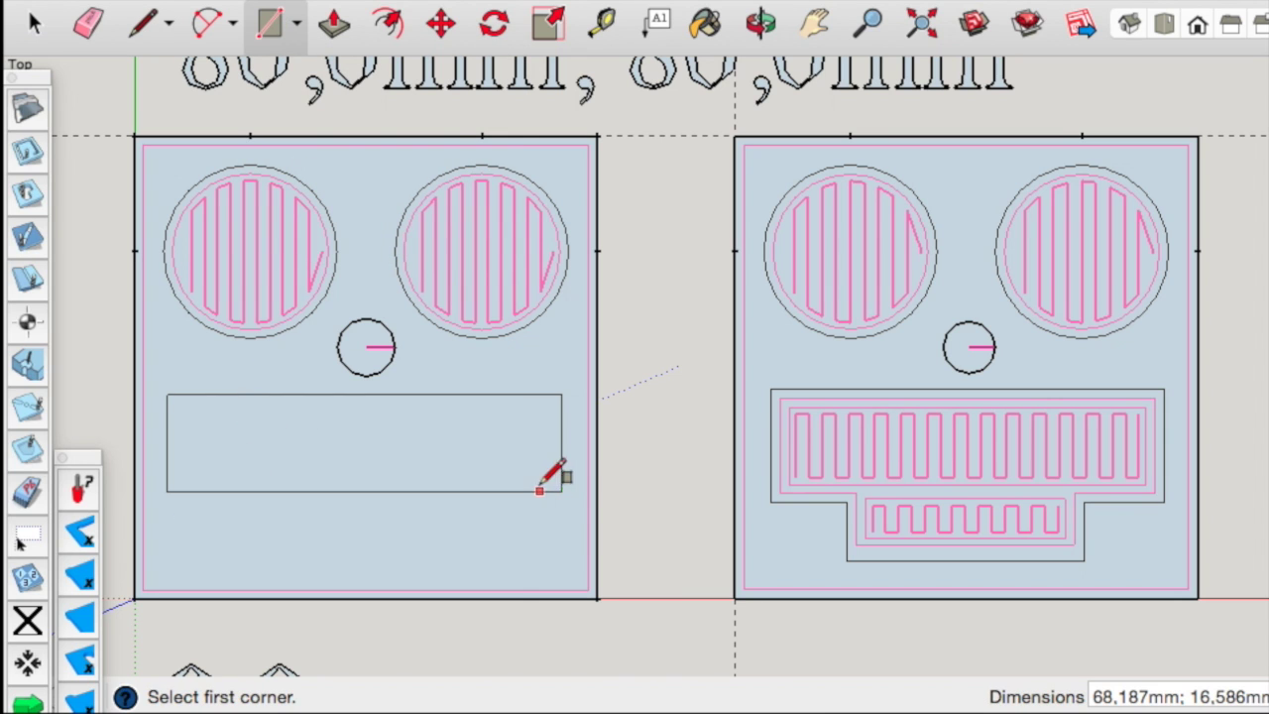
pyautogui.click(473, 491)
# - Finish the lower mouth rectangle and erase the edge it shares with the upper one
pyautogui.click(243, 544)
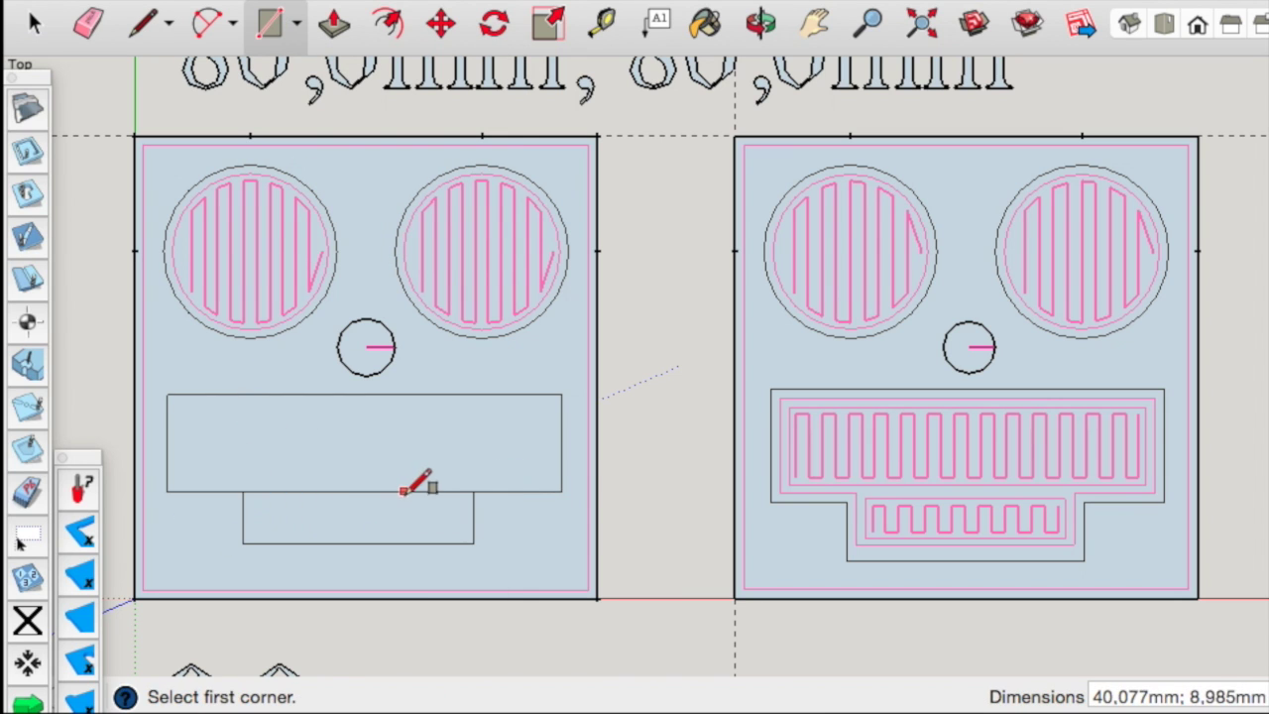
pyautogui.press('e')
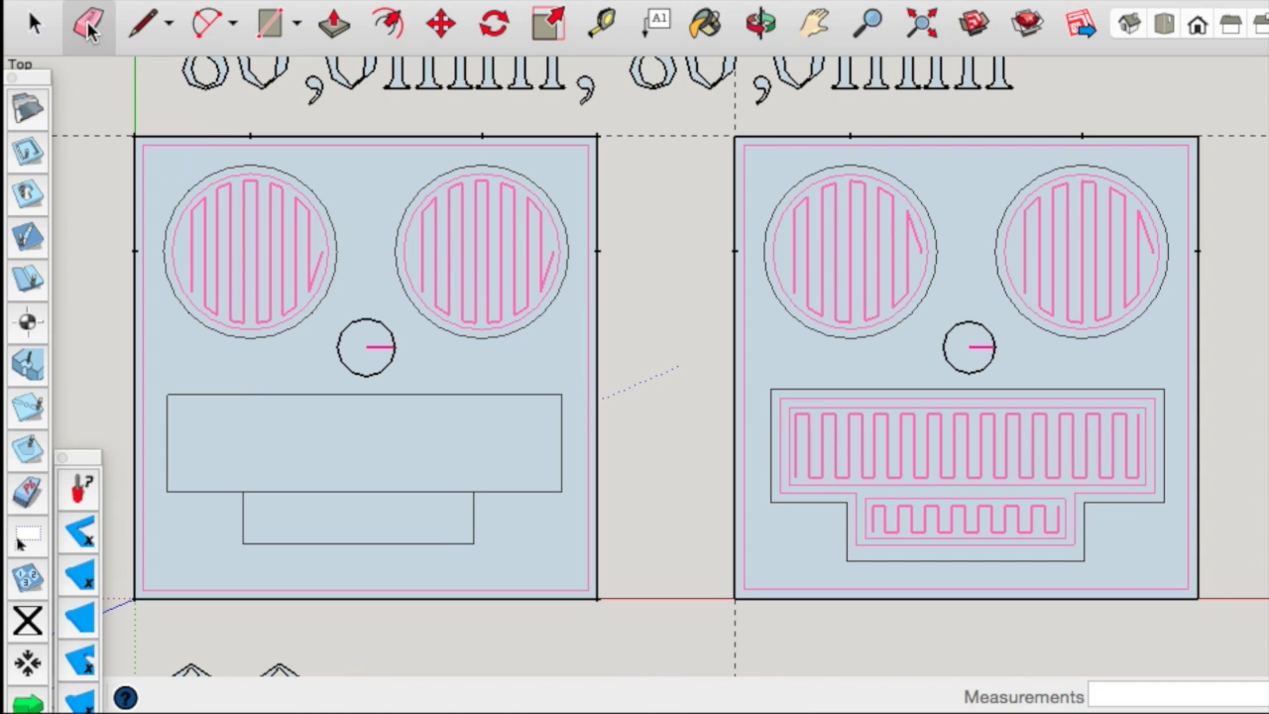
pyautogui.click(389, 491)
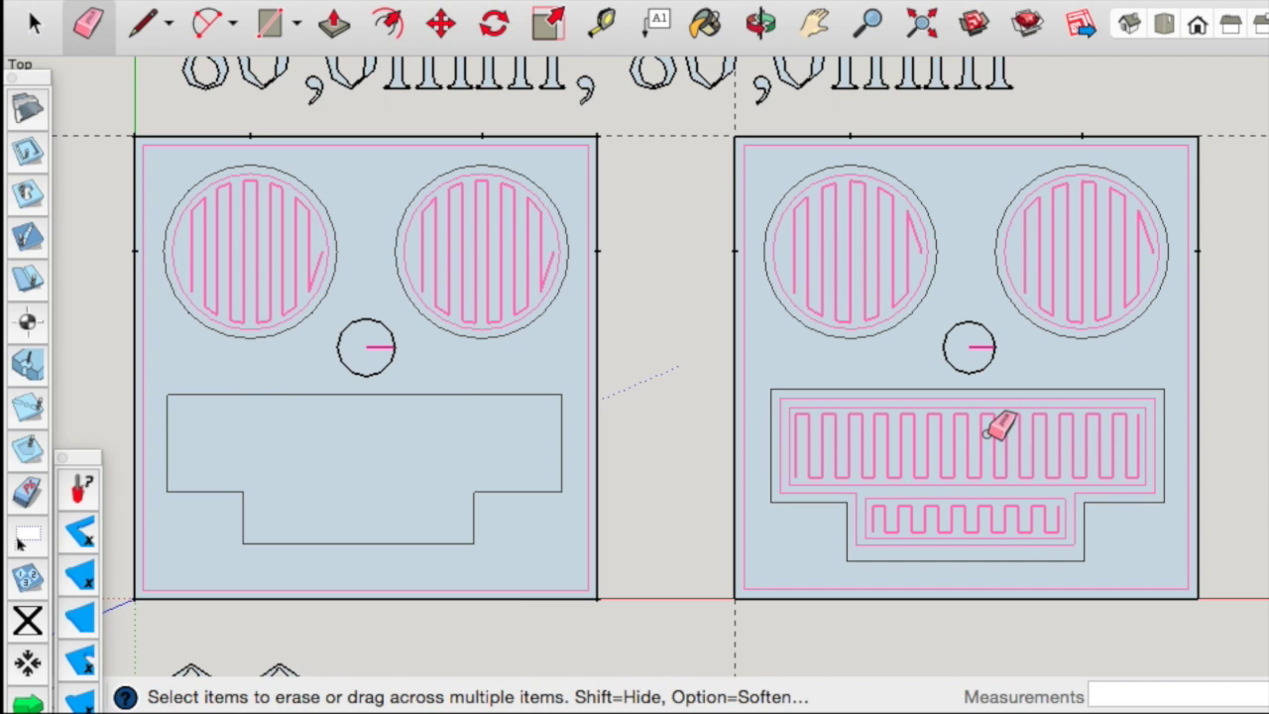
# - Remove the merged mouth's pocket and draw a line splitting the mouth at its step
pyautogui.click(30, 451)
pyautogui.click(317, 476)
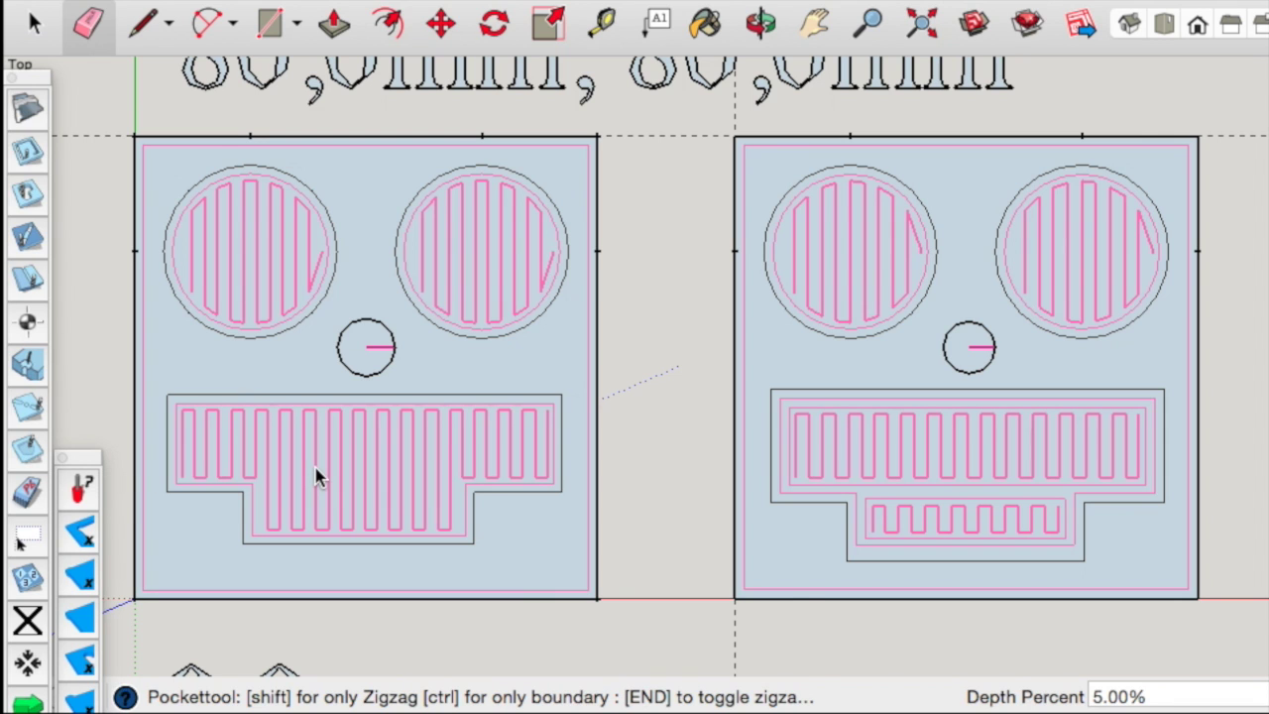
pyautogui.press('e')
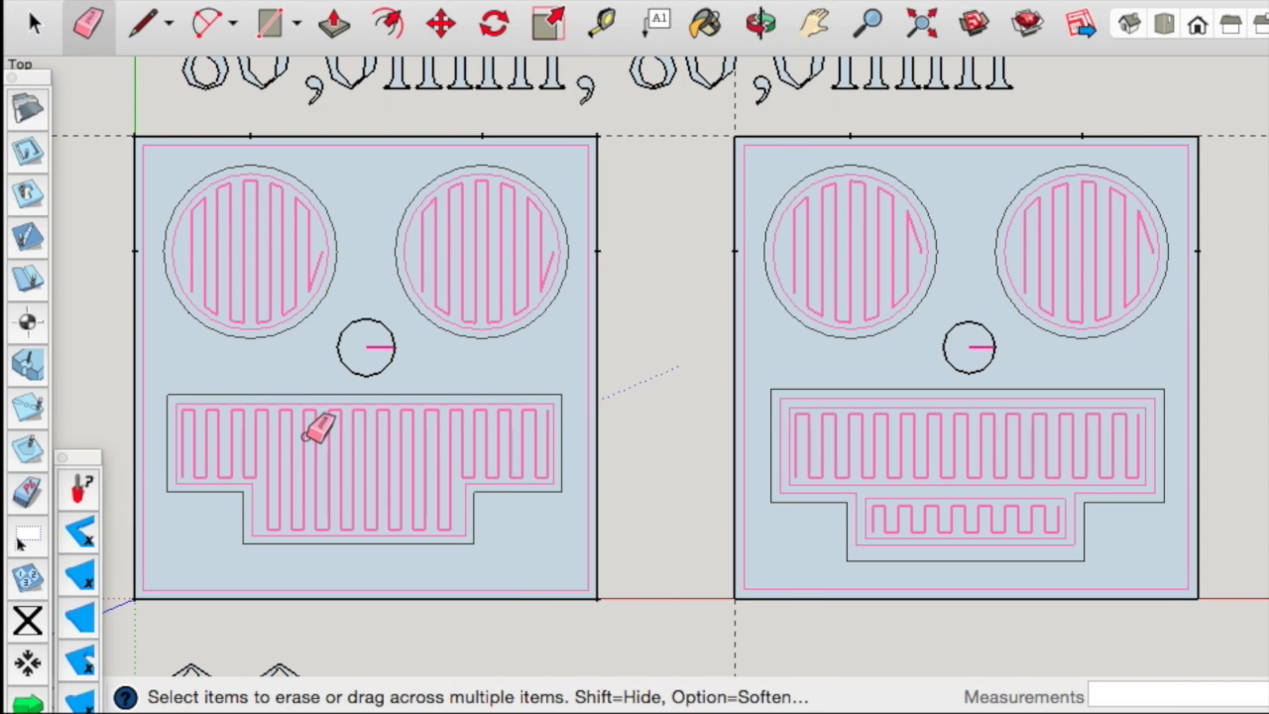
pyautogui.click(297, 440)
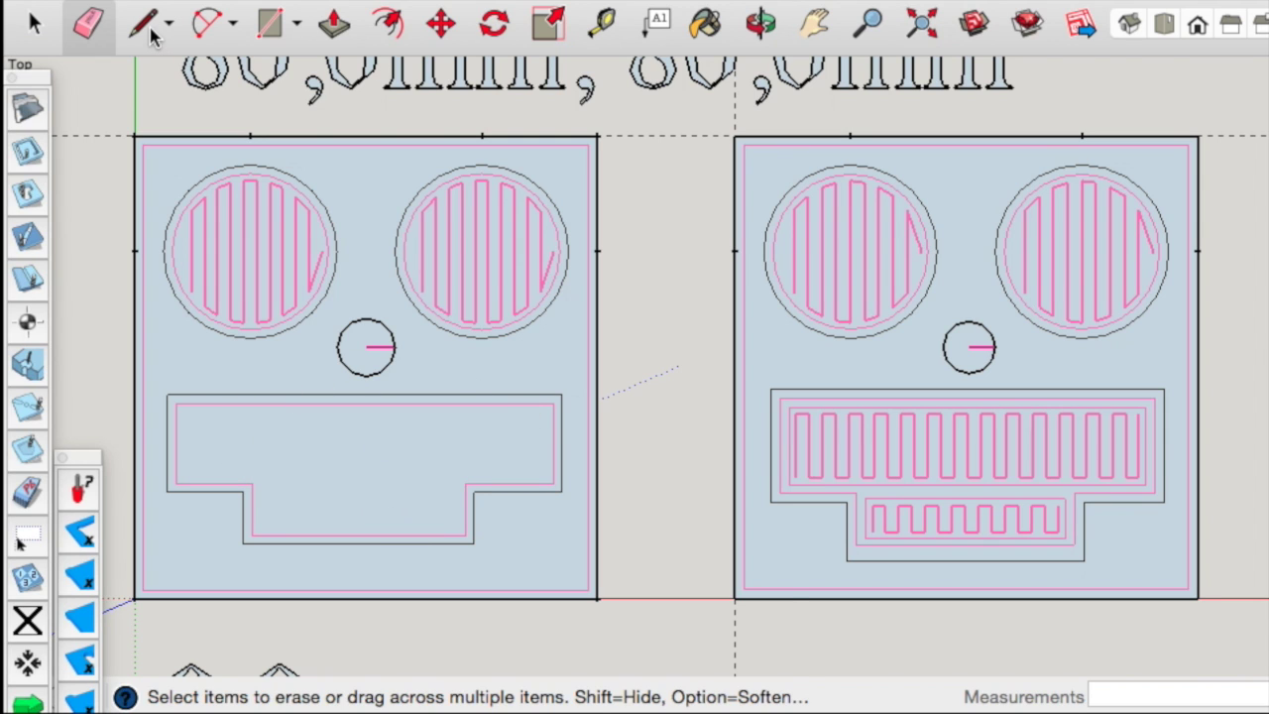
pyautogui.press('l')
pyautogui.click(250, 484)
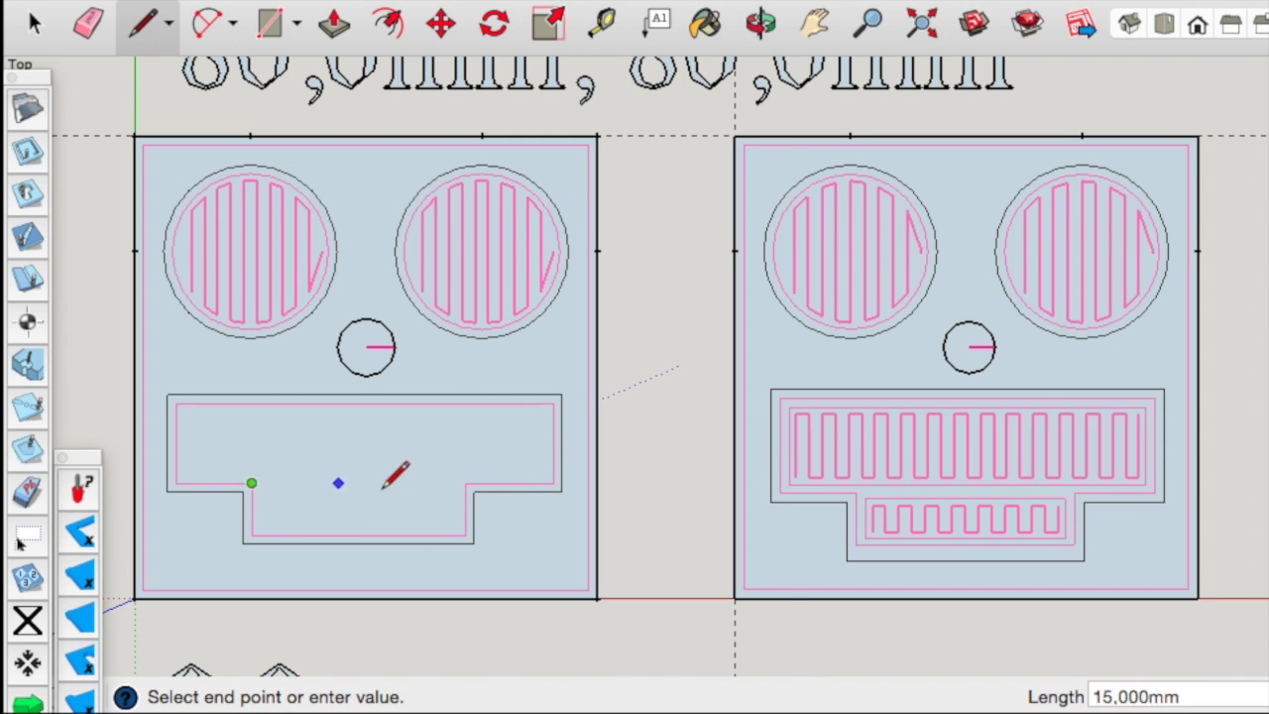
pyautogui.click(466, 484)
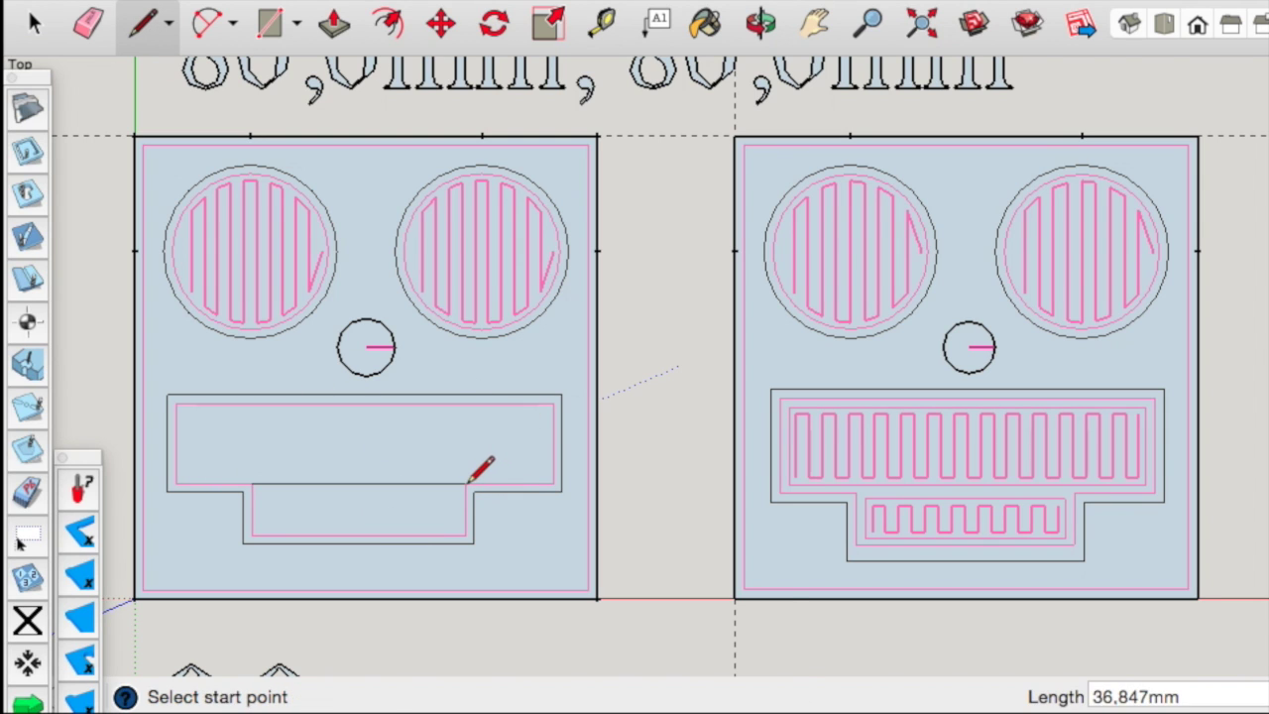
# - Pocket the lower mouth section at 50% depth
pyautogui.click(29, 452)
pyautogui.click(299, 438)
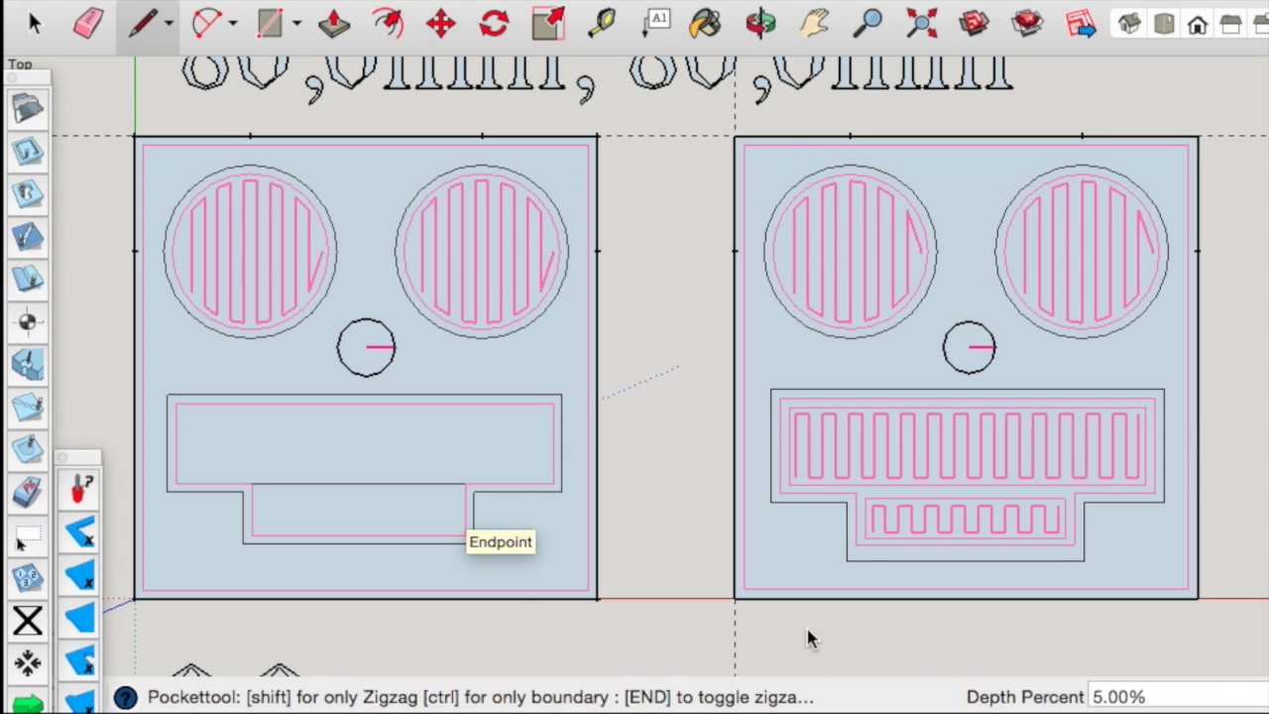
pyautogui.click(1102, 697)
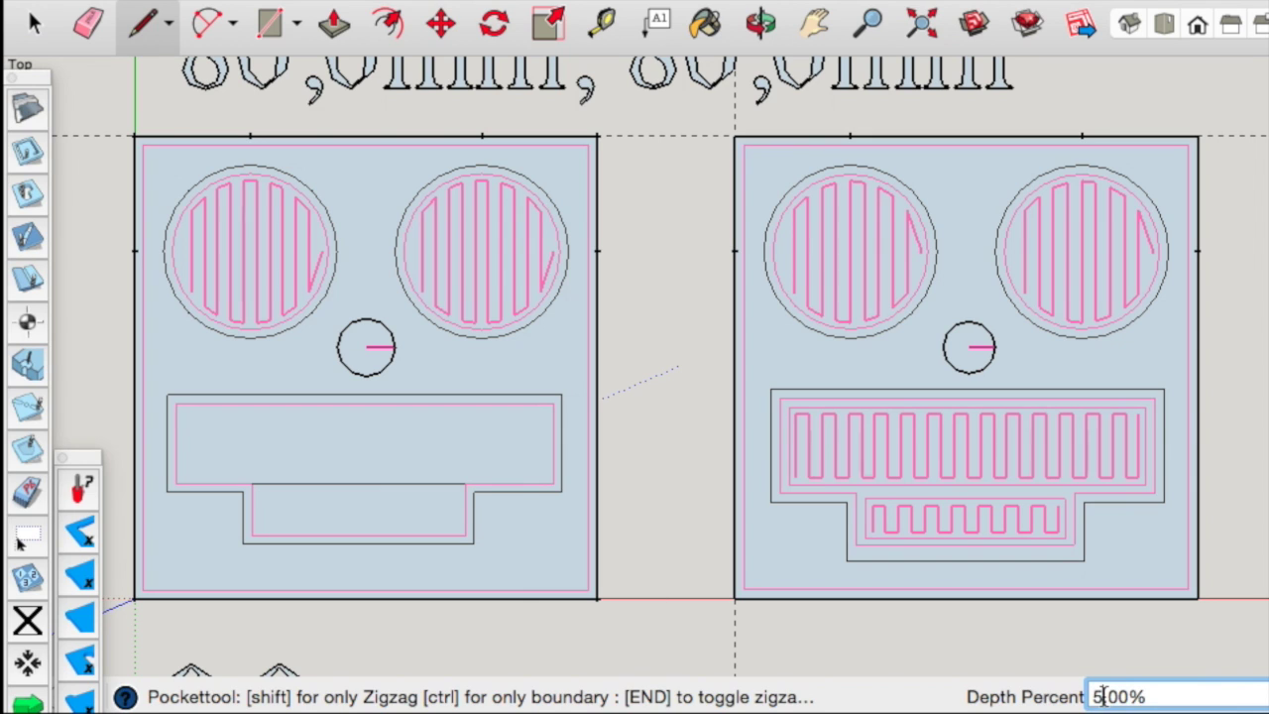
pyautogui.press('BackSpace')
pyautogui.write('50.')
pyautogui.press('Return')
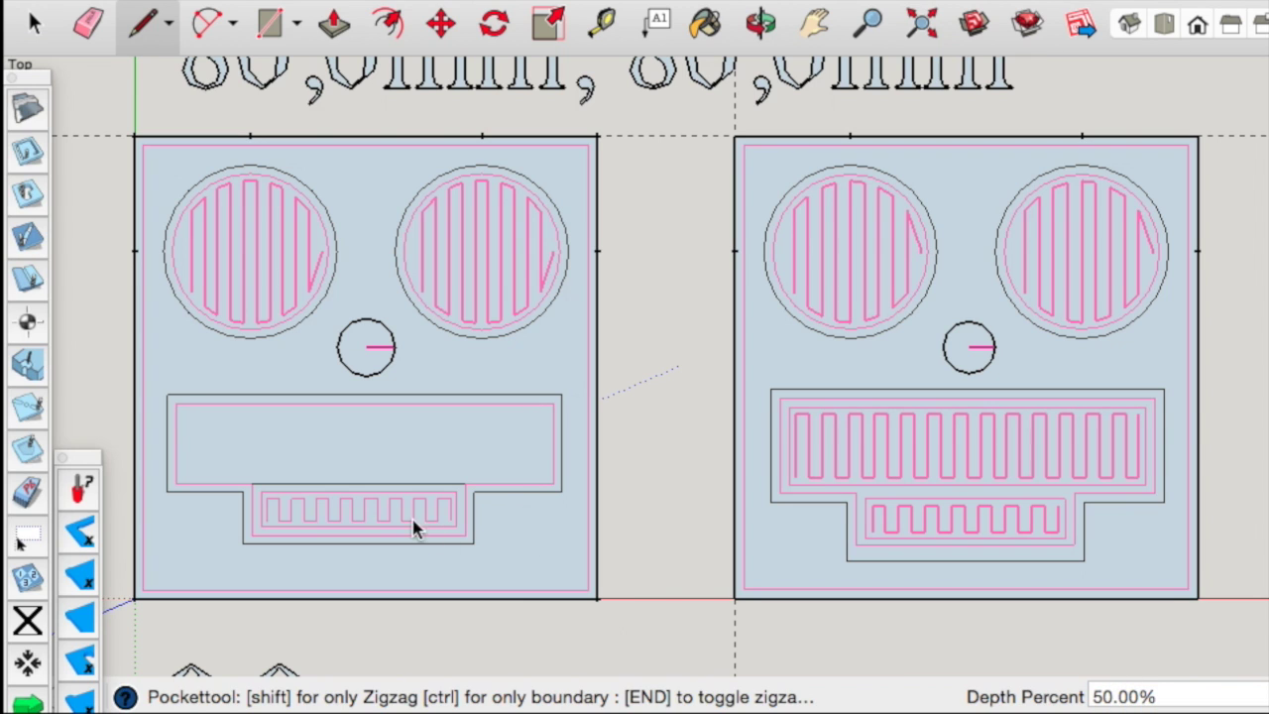
pyautogui.click(432, 517)
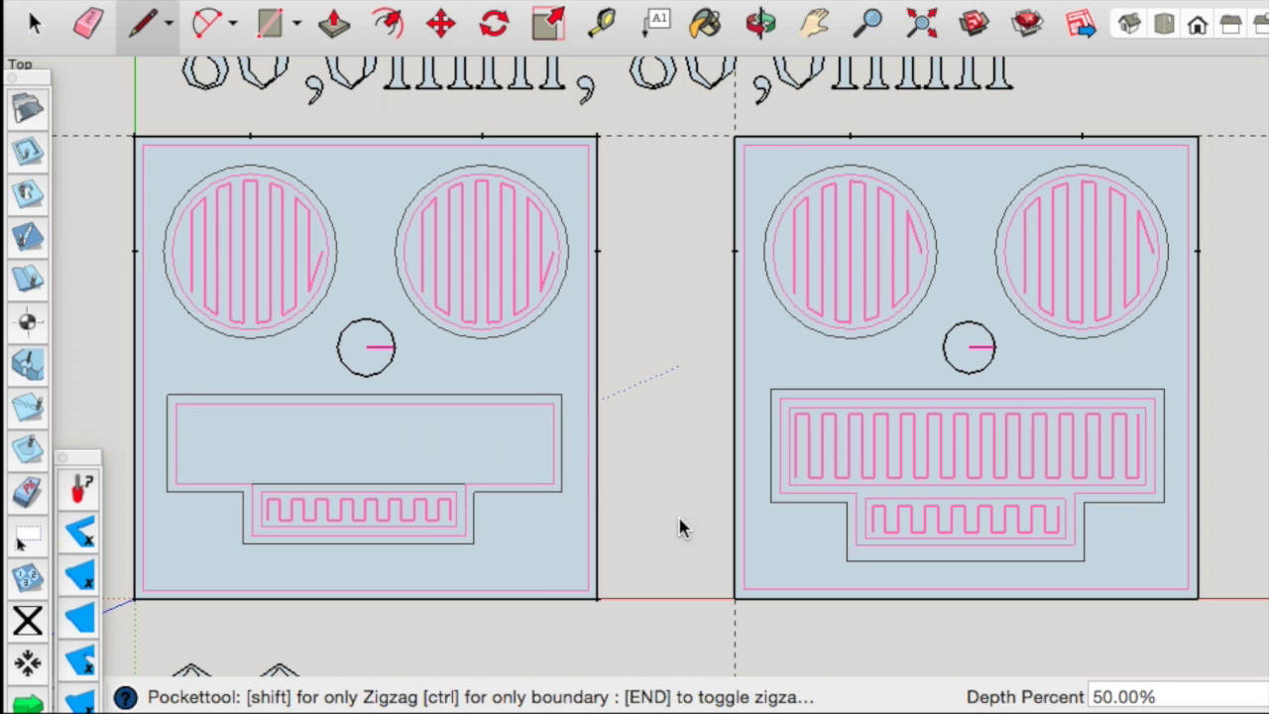
# - Pocket the upper mouth section at 30% depth
pyautogui.click(1104, 697)
pyautogui.press('BackSpace')
pyautogui.write('3')
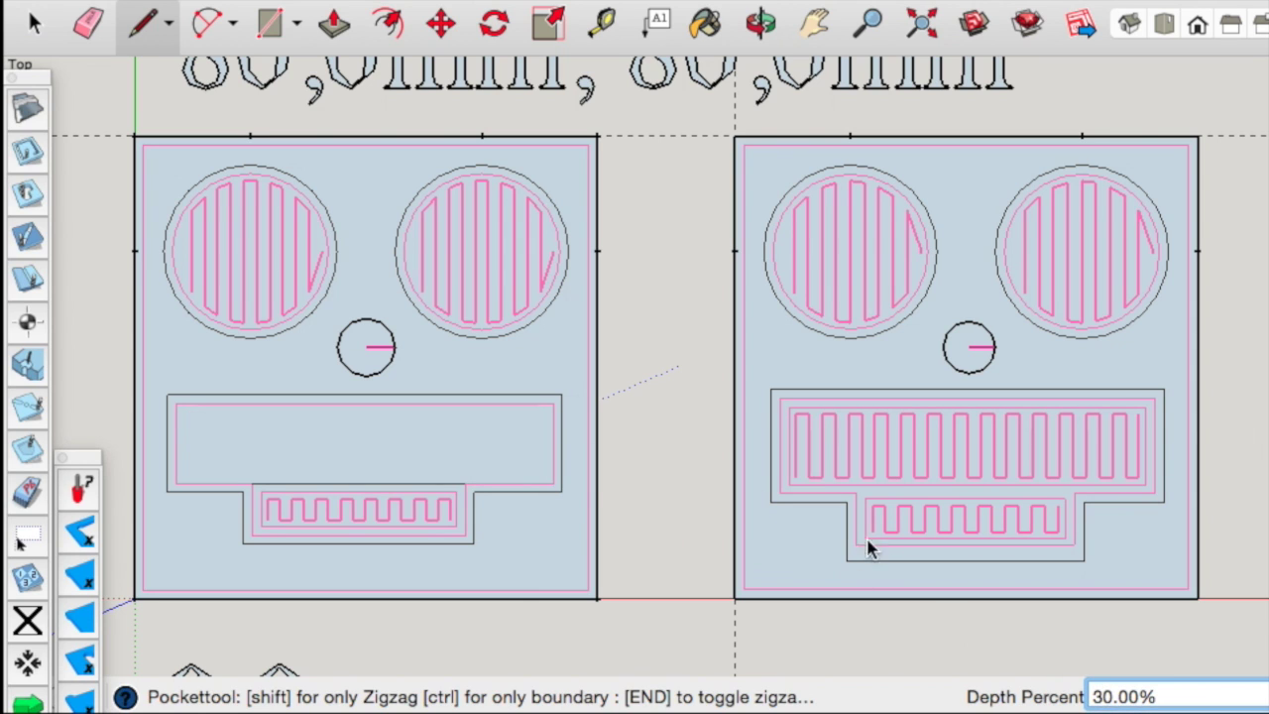
pyautogui.click(441, 452)
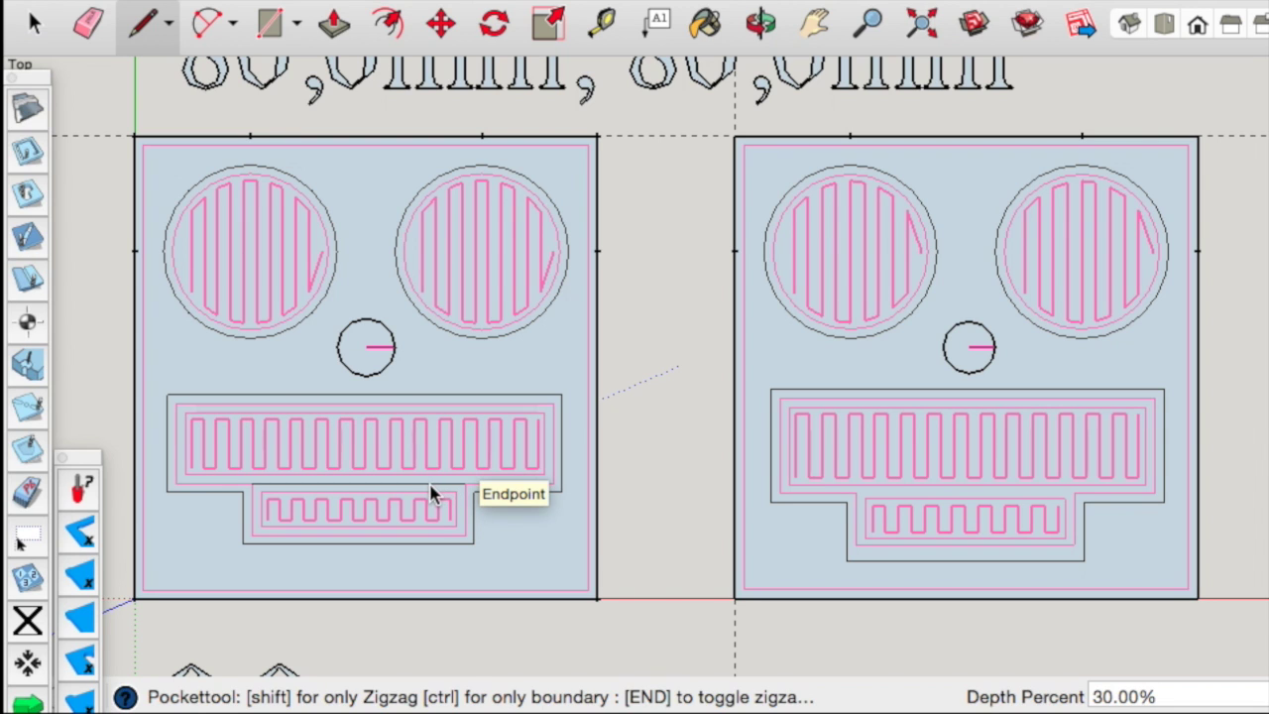
pyautogui.click(87, 24)
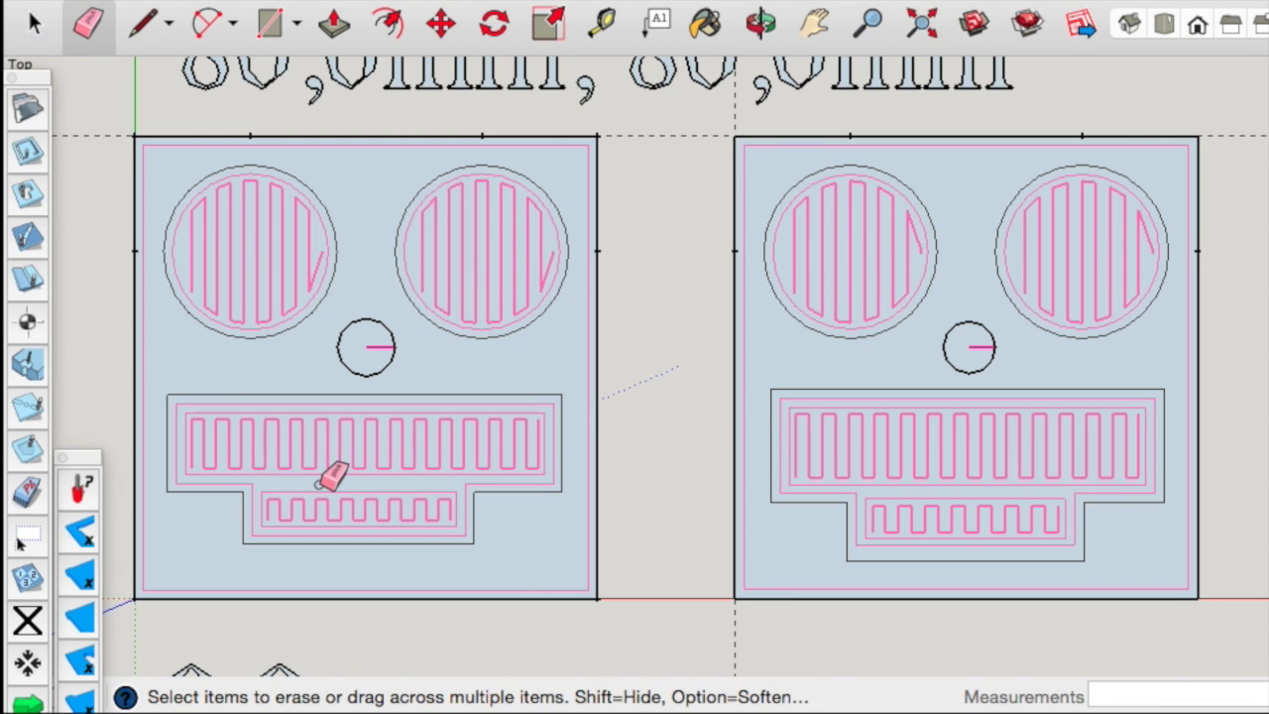
pyautogui.press('space')
pyautogui.scroll(1, 161, 474)
pyautogui.scroll(-4, 728, 362)
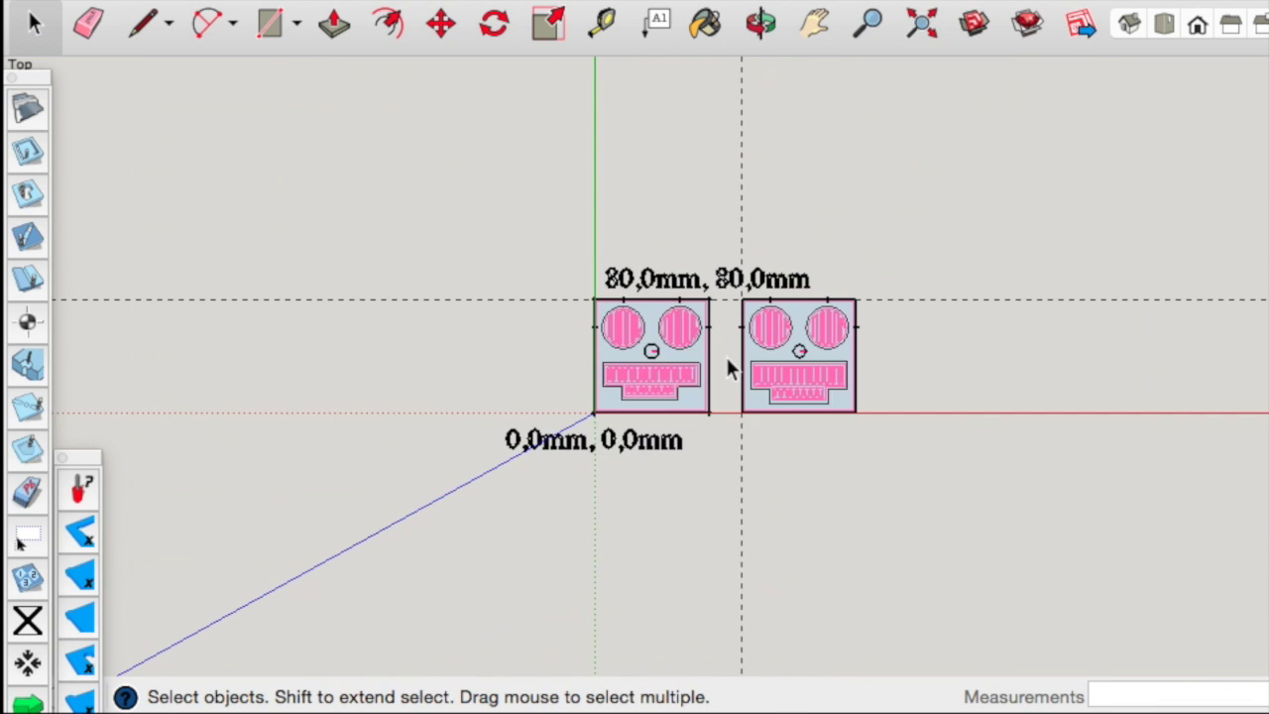
pyautogui.scroll(2, 728, 362)
pyautogui.scroll(1, 728, 362)
pyautogui.moveTo(1049, 502); pyautogui.dragTo(749, 248)
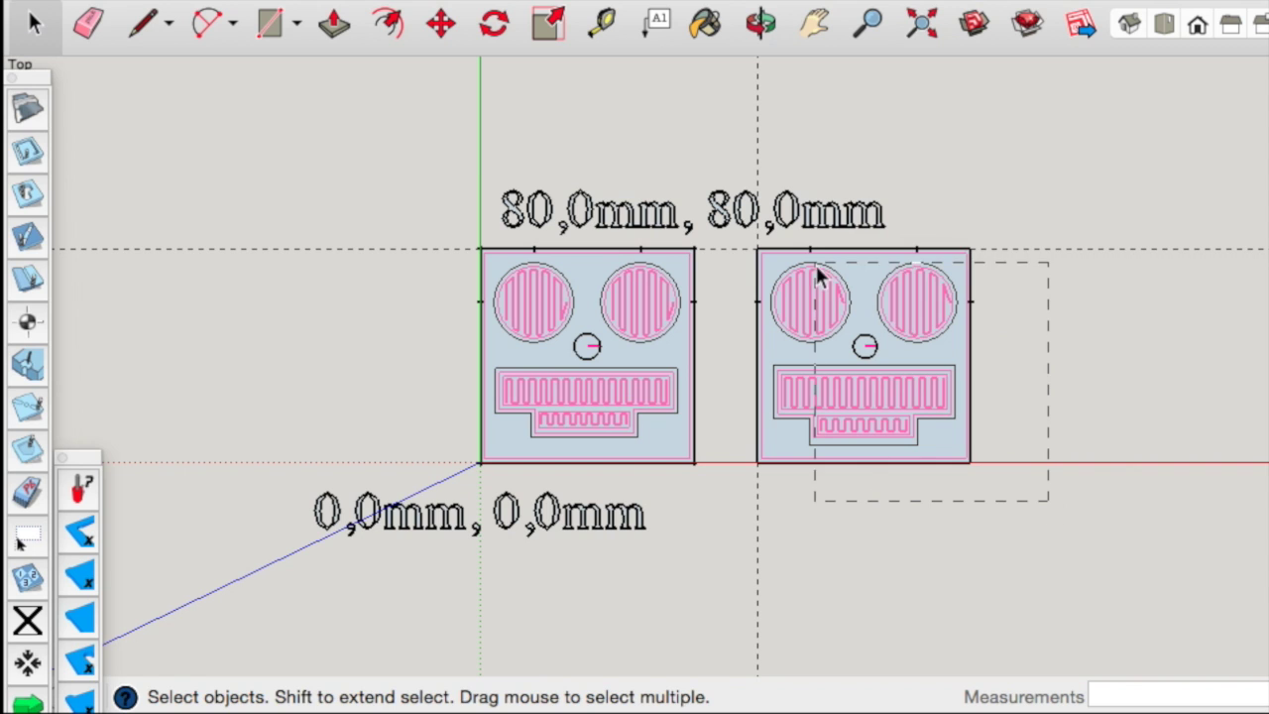
pyautogui.press('Delete')
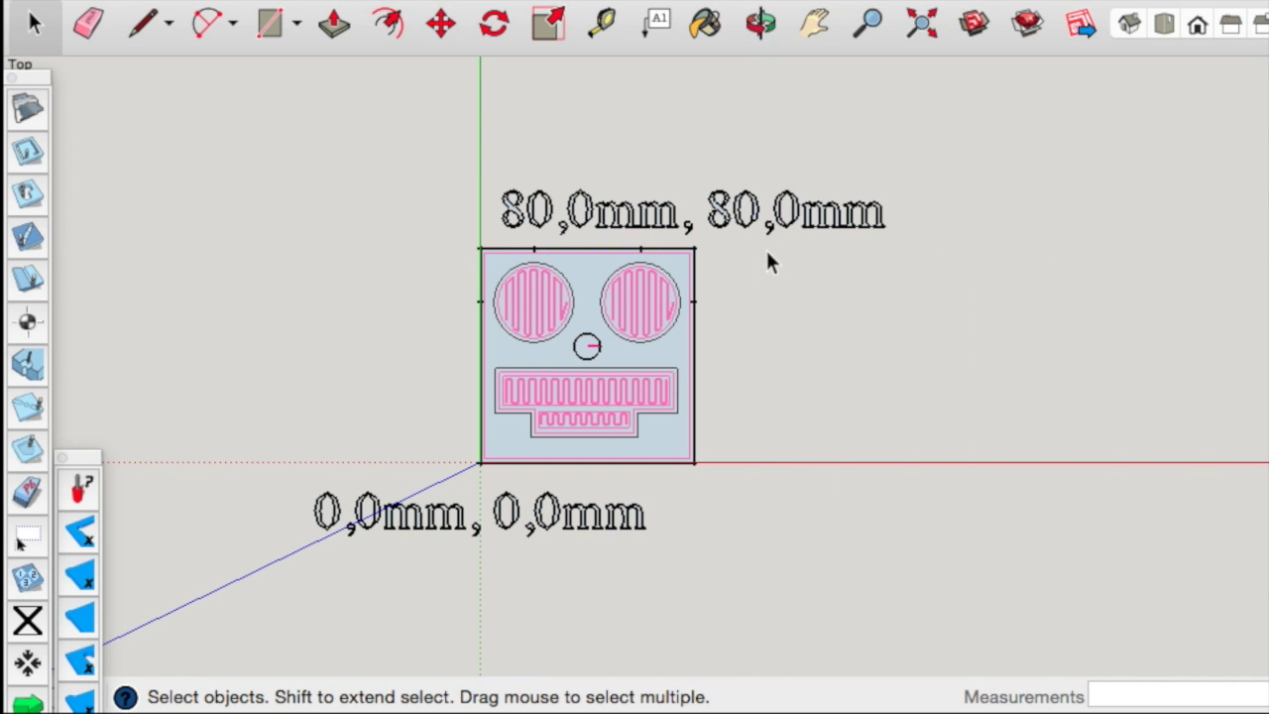
pyautogui.scroll(3, 580, 427)
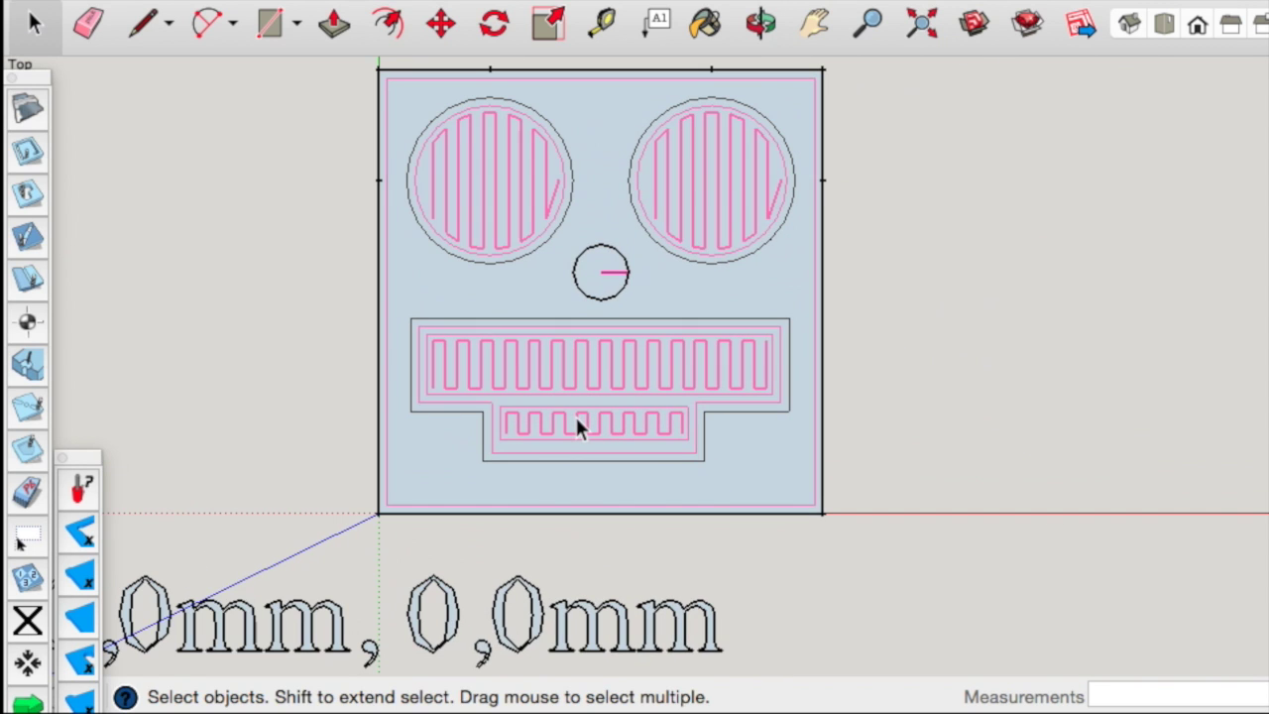
pyautogui.scroll(1, 580, 427)
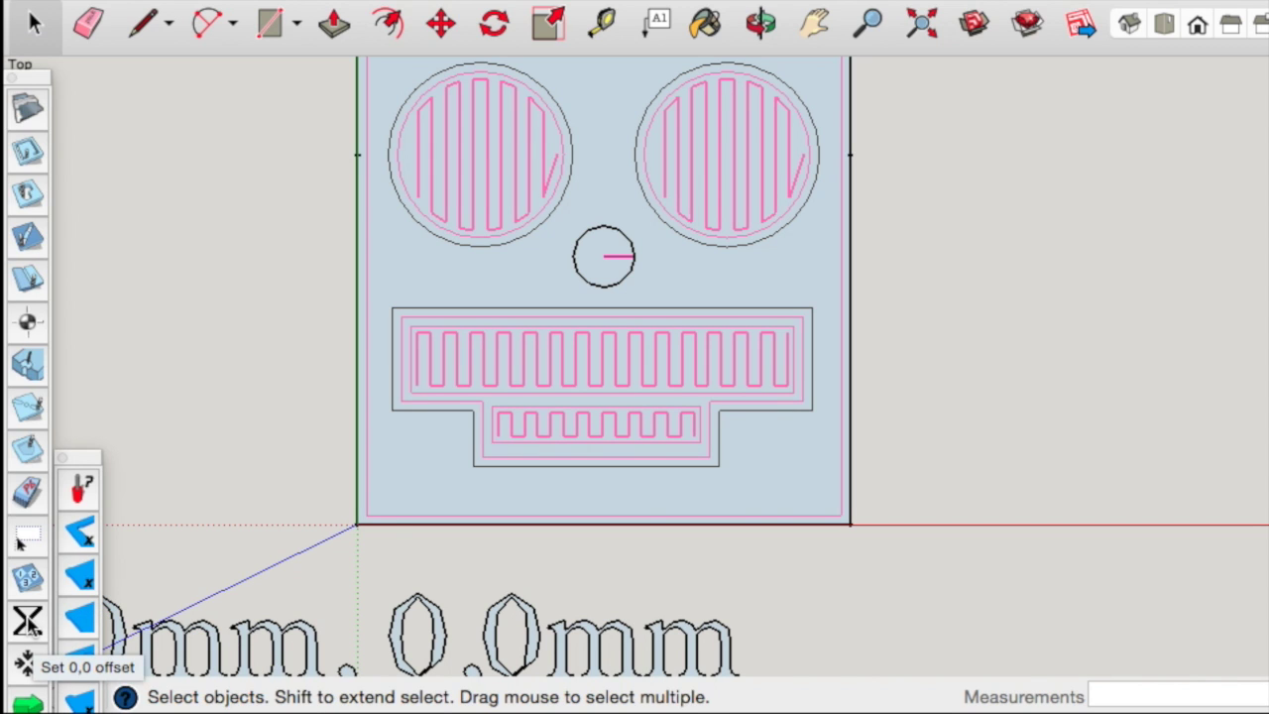
# - Place the X0,Y0 origin at the square's lower-left corner with the Set 0,0 tool
pyautogui.click(35, 620)
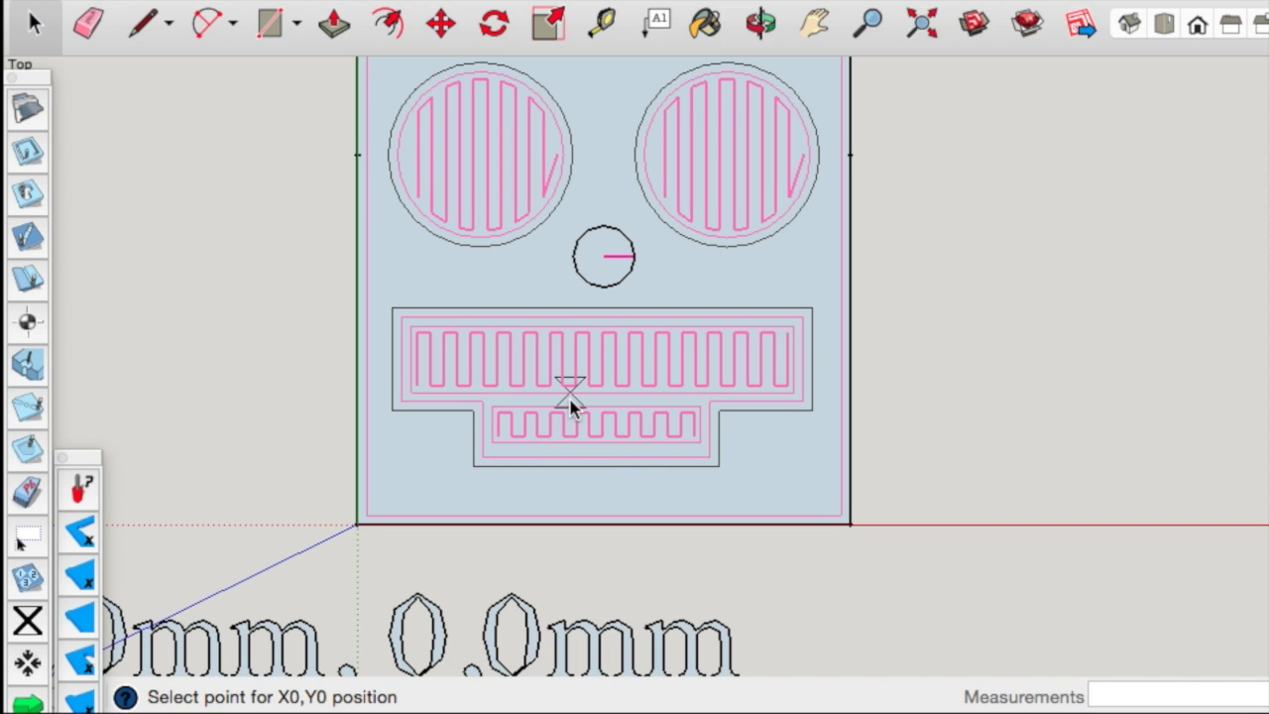
pyautogui.scroll(1, 570, 405)
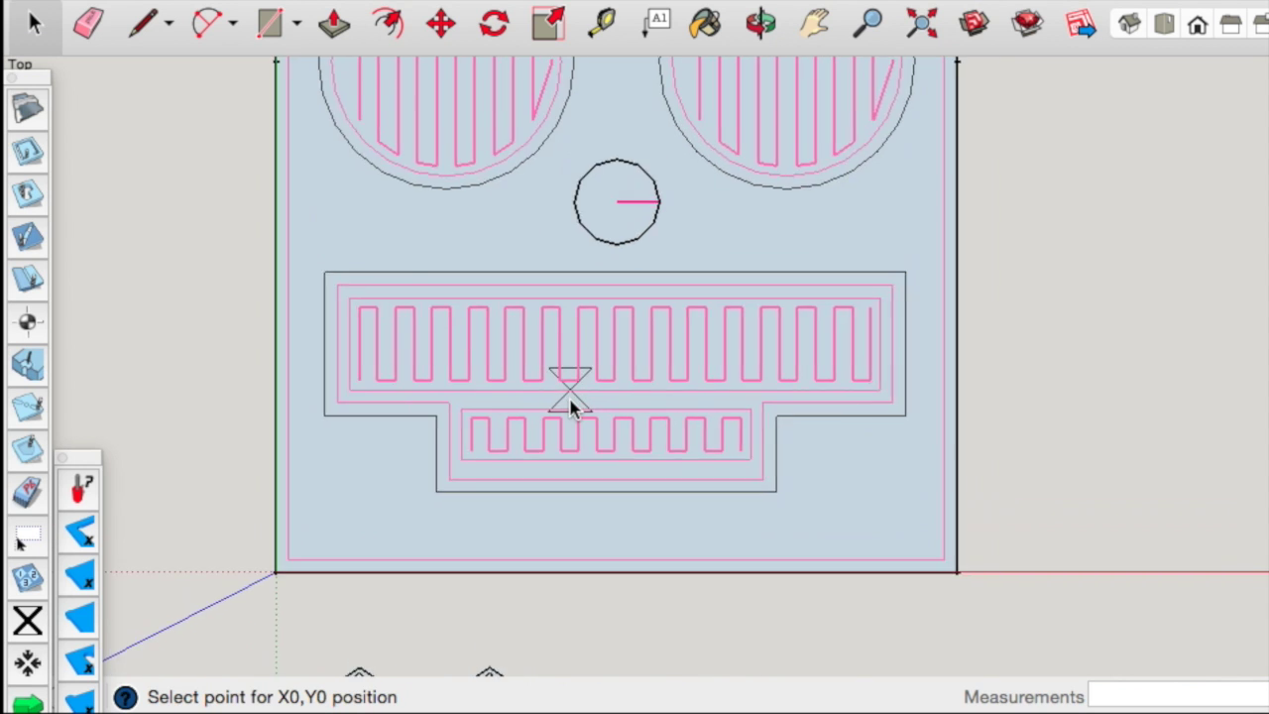
pyautogui.scroll(-3, 569, 403)
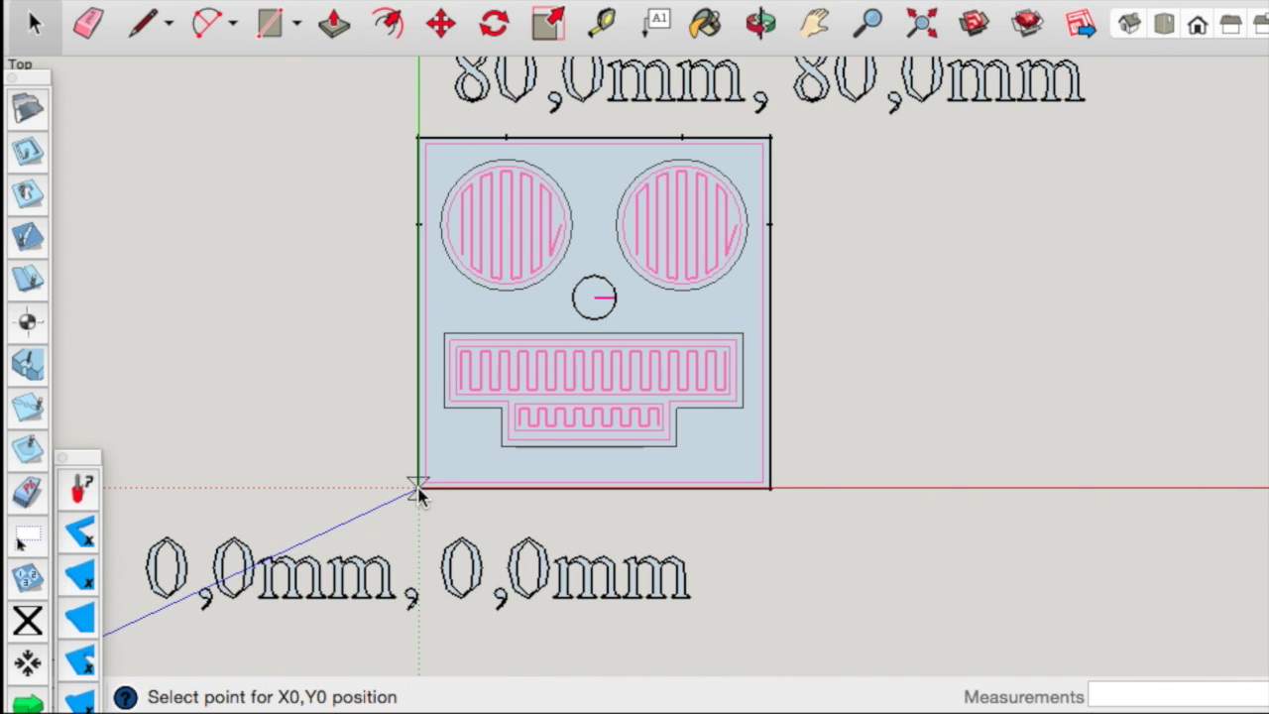
pyautogui.scroll(3, 418, 493)
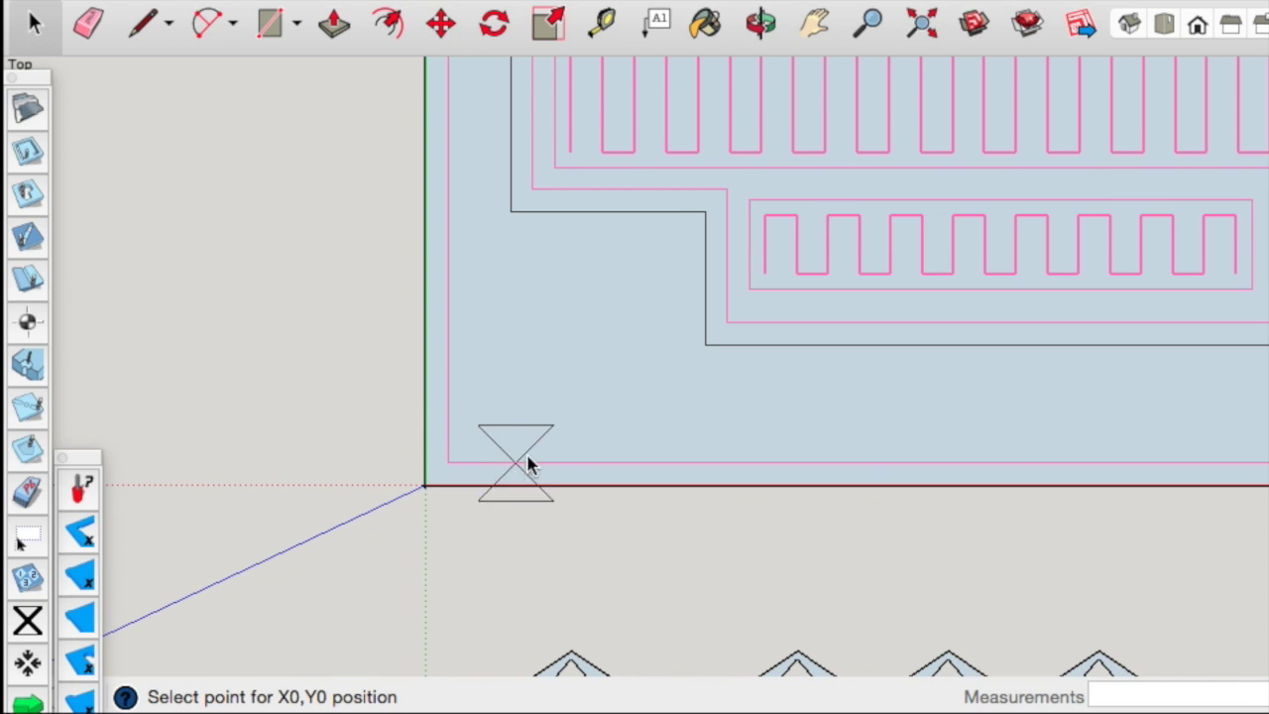
pyautogui.click(556, 481)
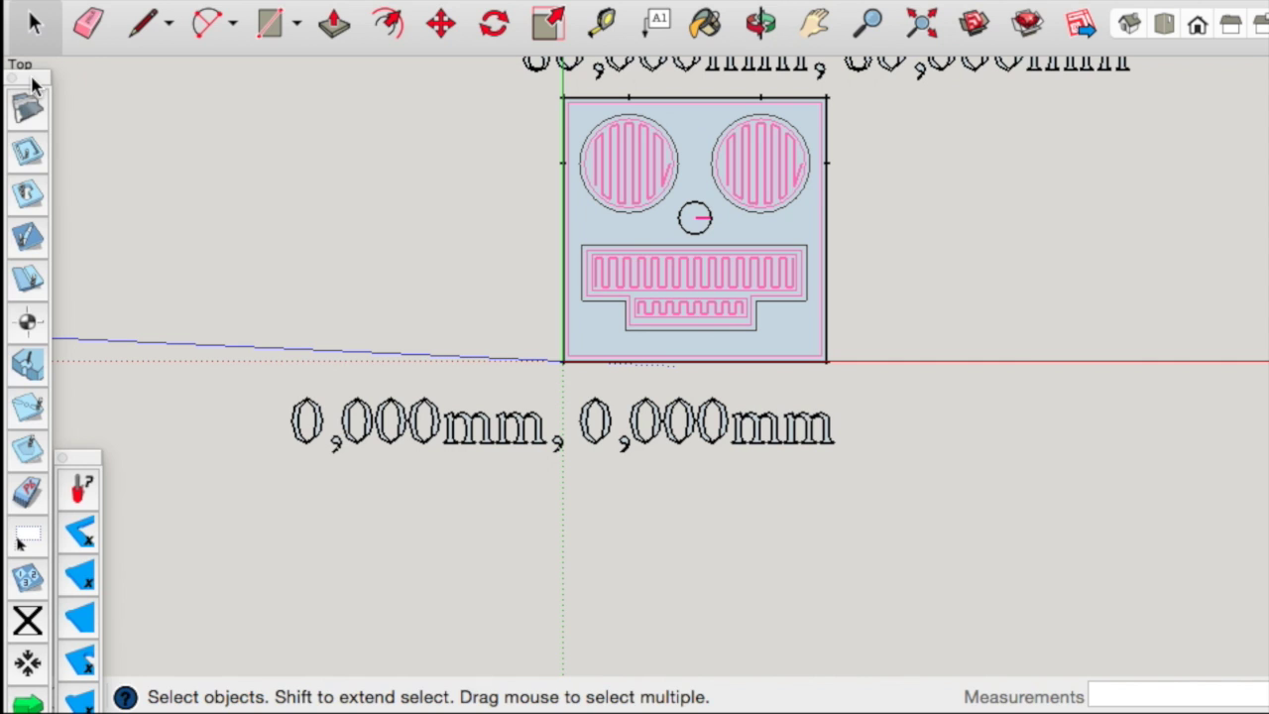
pyautogui.moveTo(29, 78); pyautogui.dragTo(774, 11)
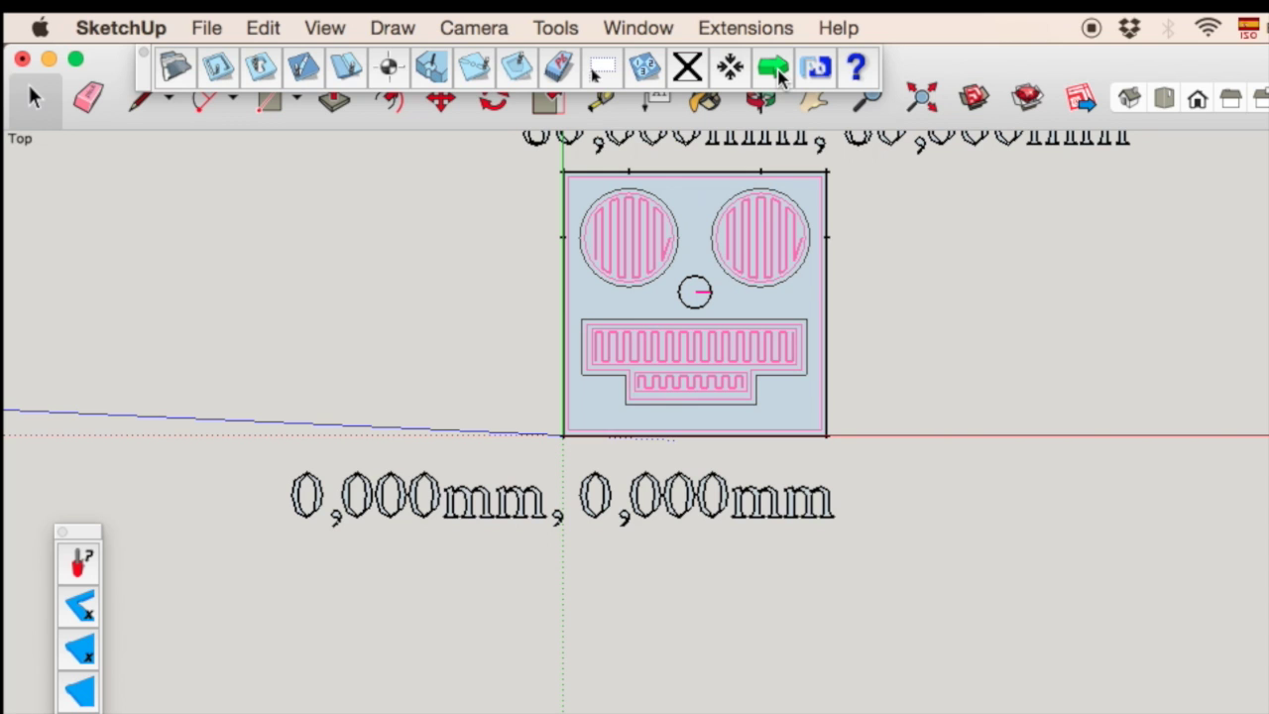
# - Generate the G-code and save it to the desktop as CaraPrueba3D.cnc, confirming the save
pyautogui.moveTo(781, 77); pyautogui.dragTo(714, 188)
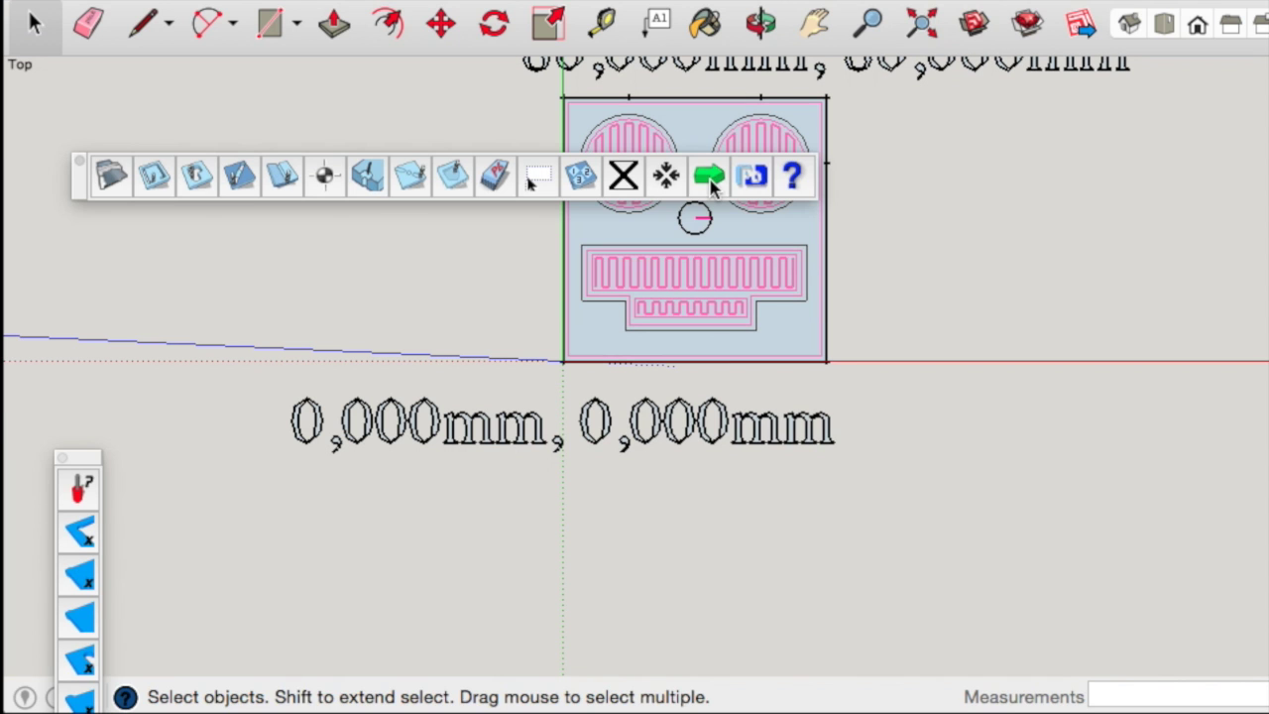
pyautogui.click(714, 189)
pyautogui.press('BackSpace')
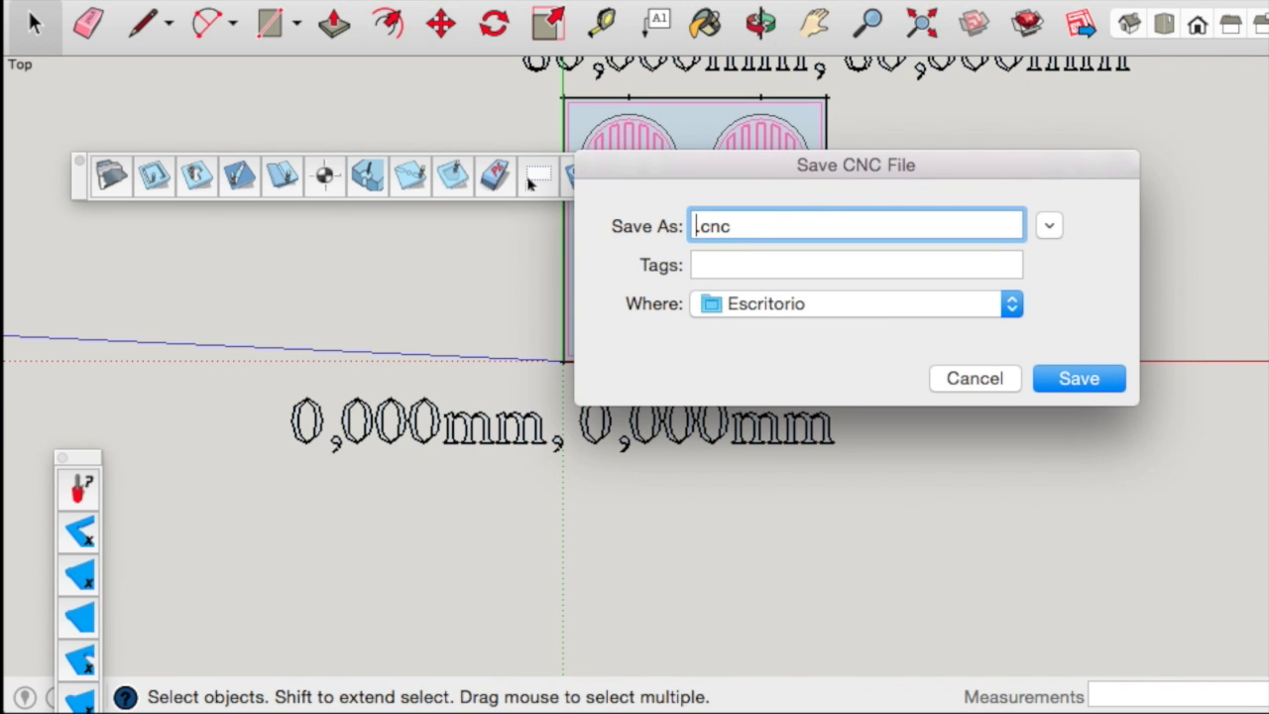
pyautogui.write('CaraPrueba3D')
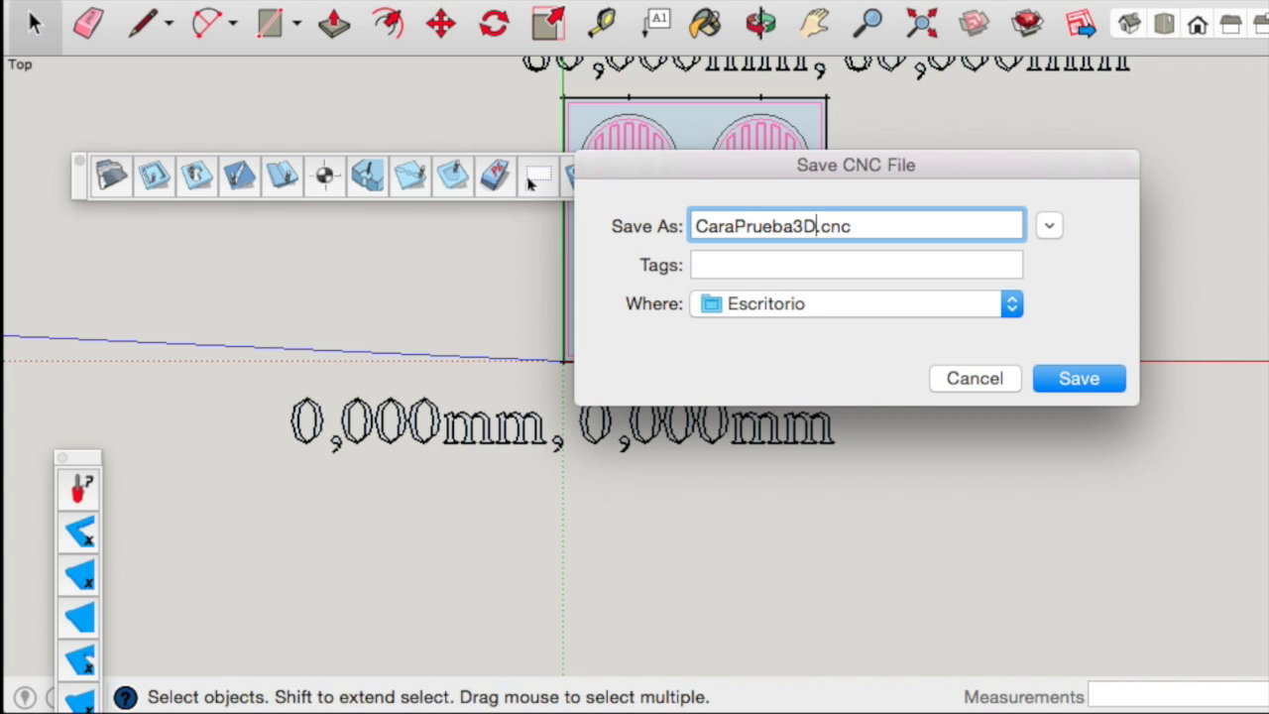
pyautogui.click(1078, 385)
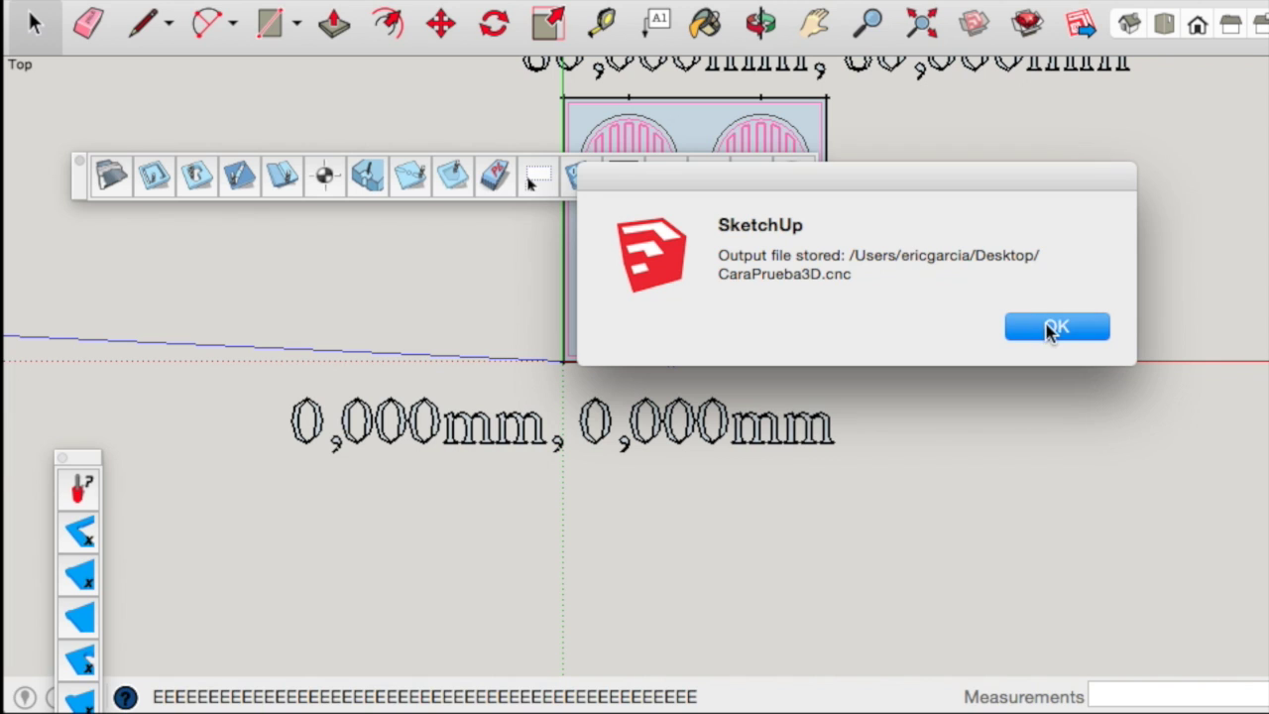
pyautogui.click(1053, 329)
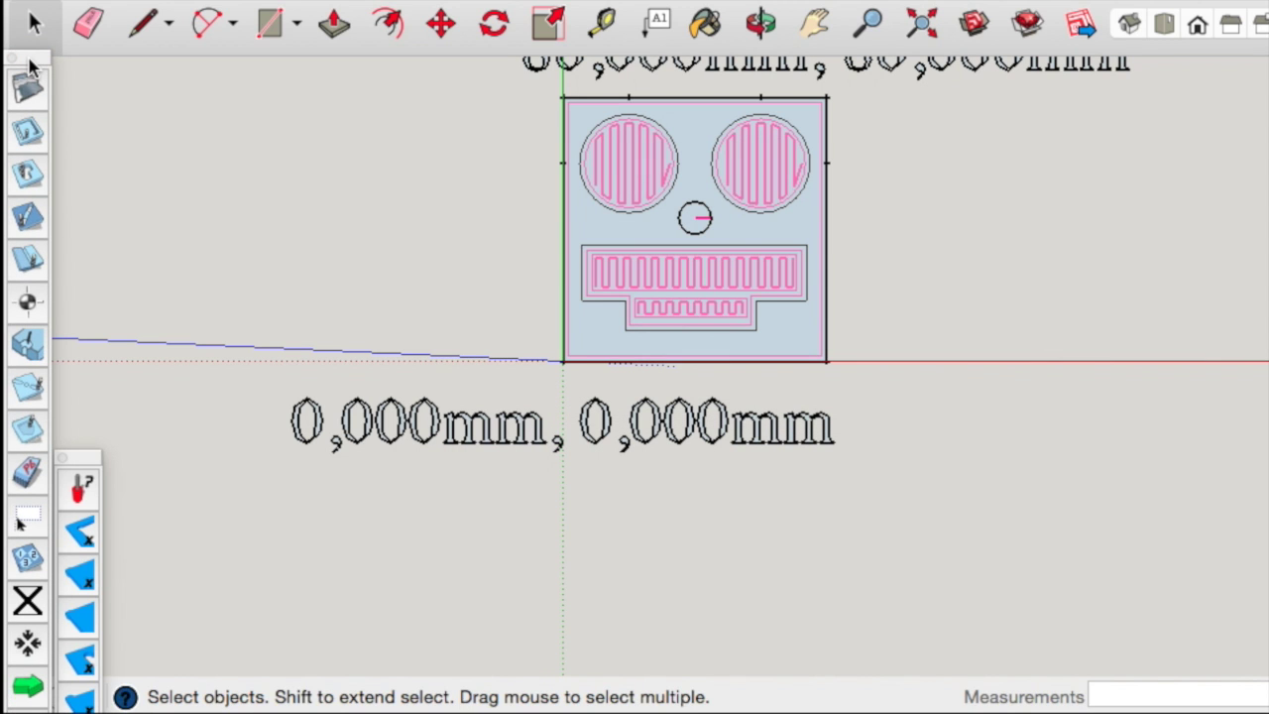
# - Launch Universal Gcode Sender and connect to the machine on /dev/tty.wchusbserial1410
pyautogui.press('super+space')
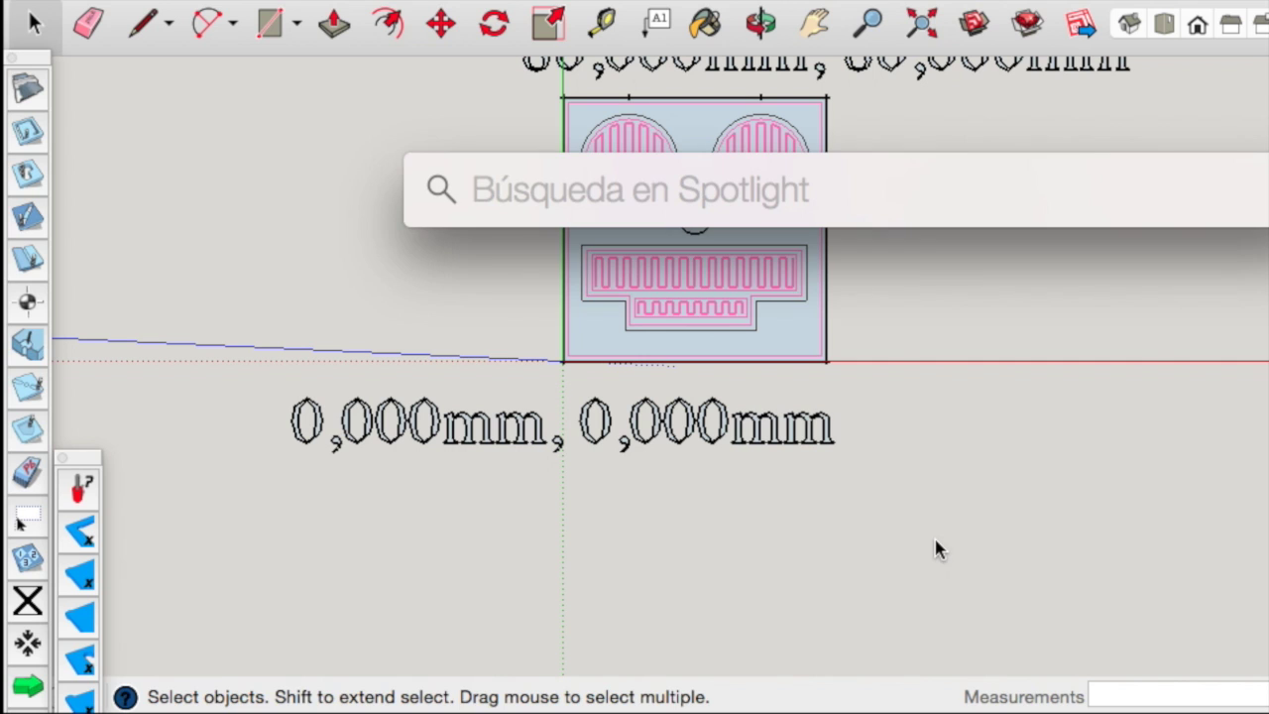
pyautogui.write('uni')
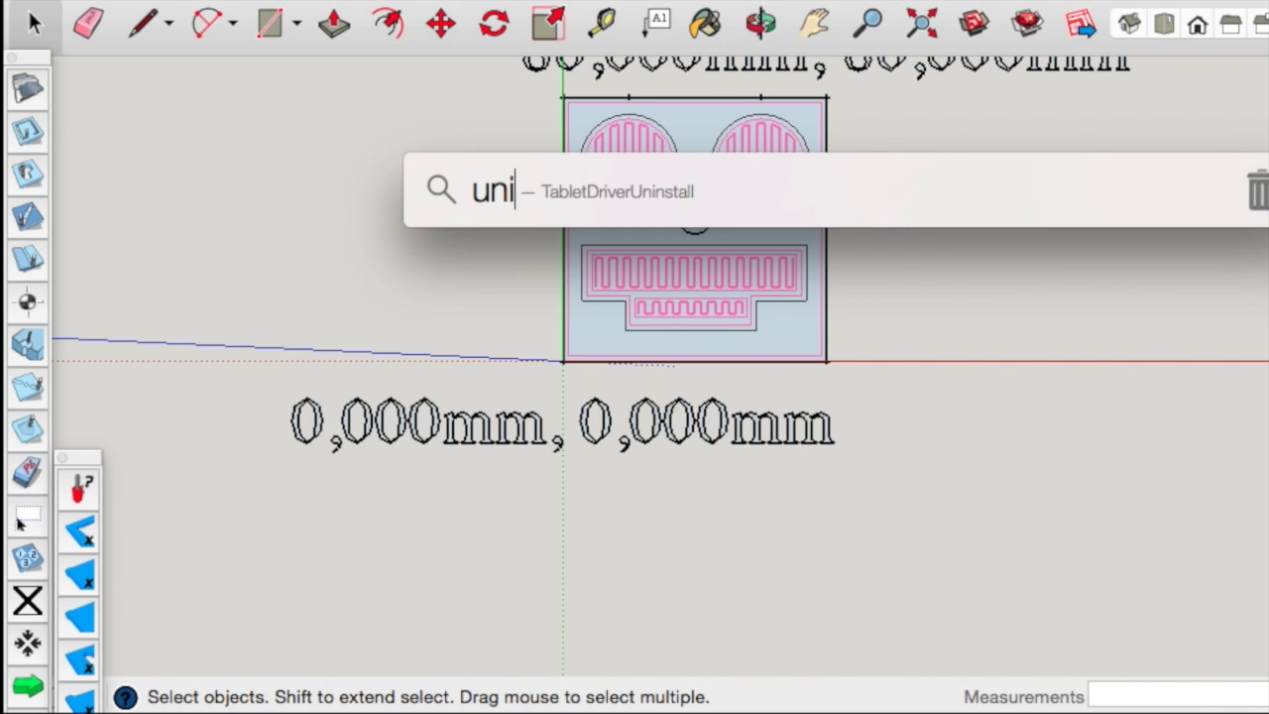
pyautogui.press('Return')
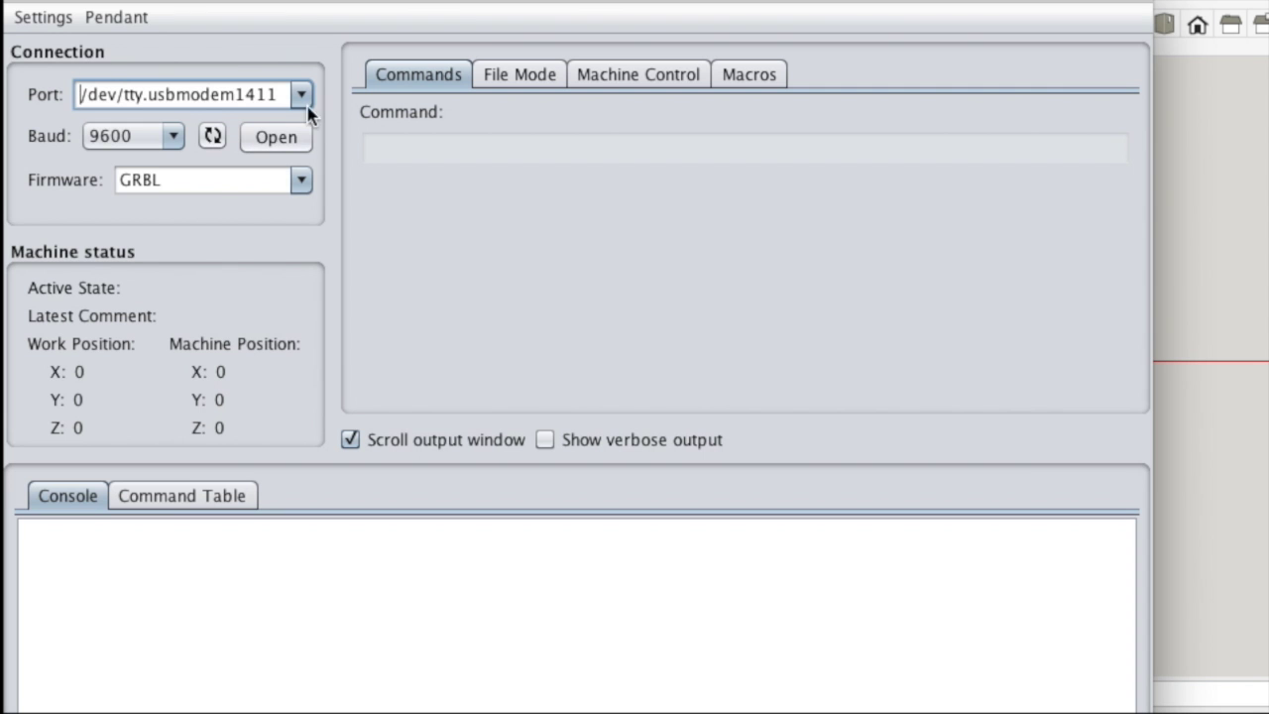
pyautogui.click(213, 135)
pyautogui.click(302, 95)
pyautogui.click(185, 221)
pyautogui.click(276, 137)
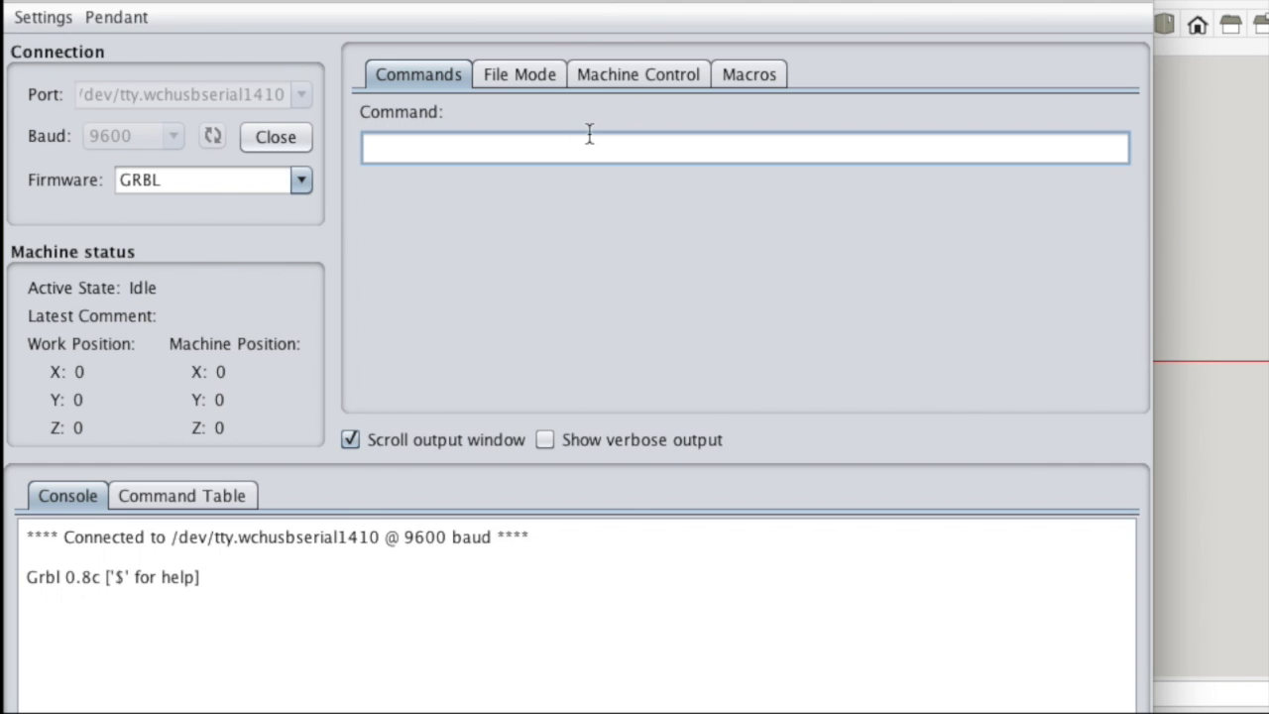
# - Load CaraPrueba3D.cnc in File Mode, showing 499 rows
pyautogui.click(520, 75)
pyautogui.click(1095, 188)
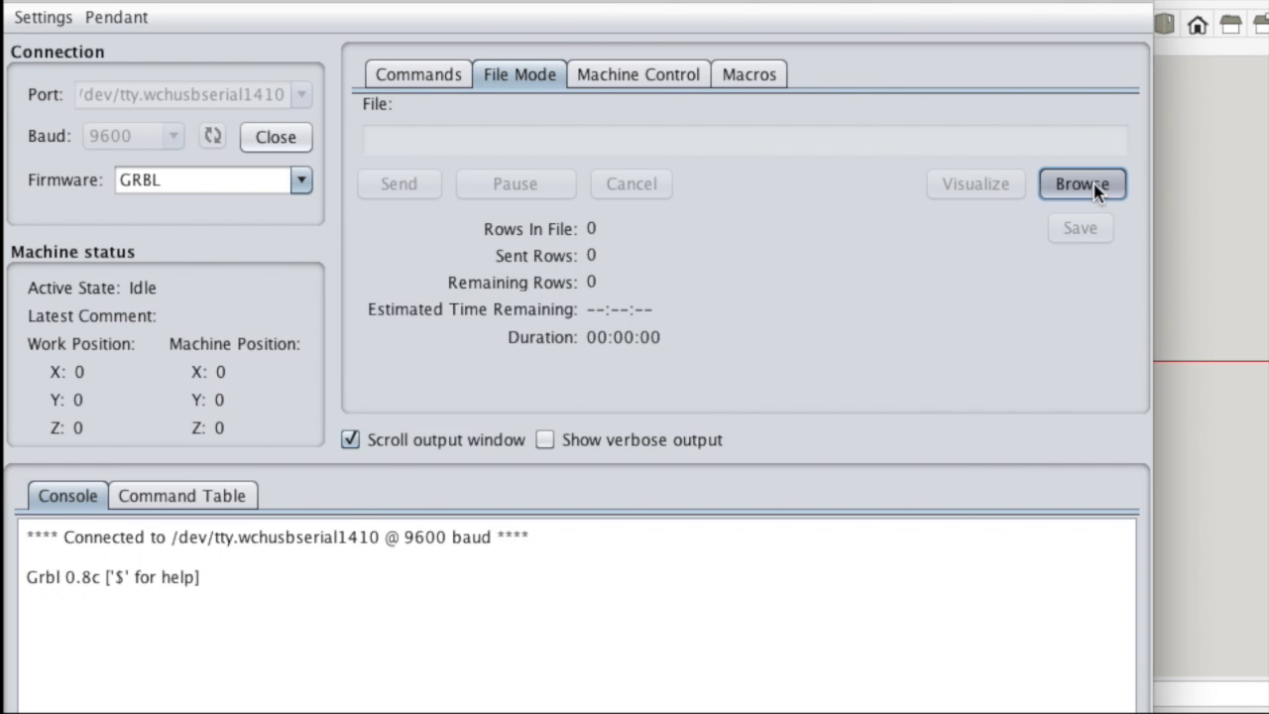
pyautogui.hscroll(5, 397, 359)
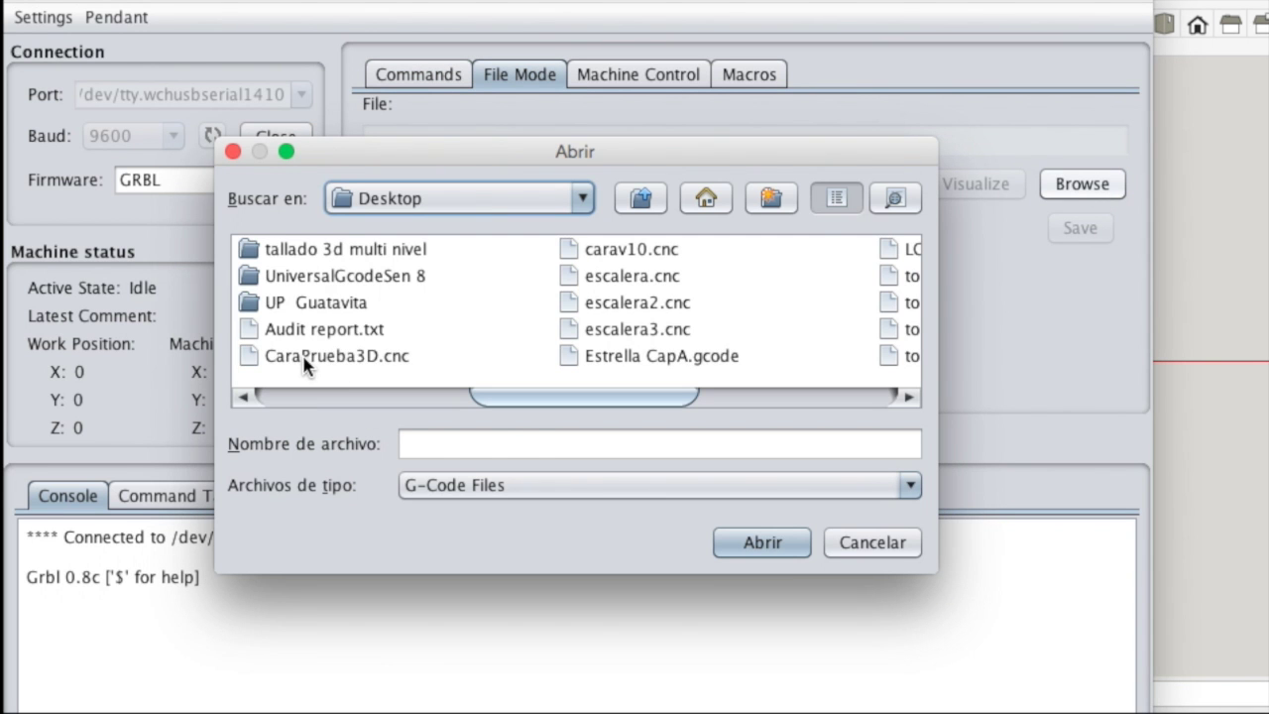
pyautogui.click(305, 360)
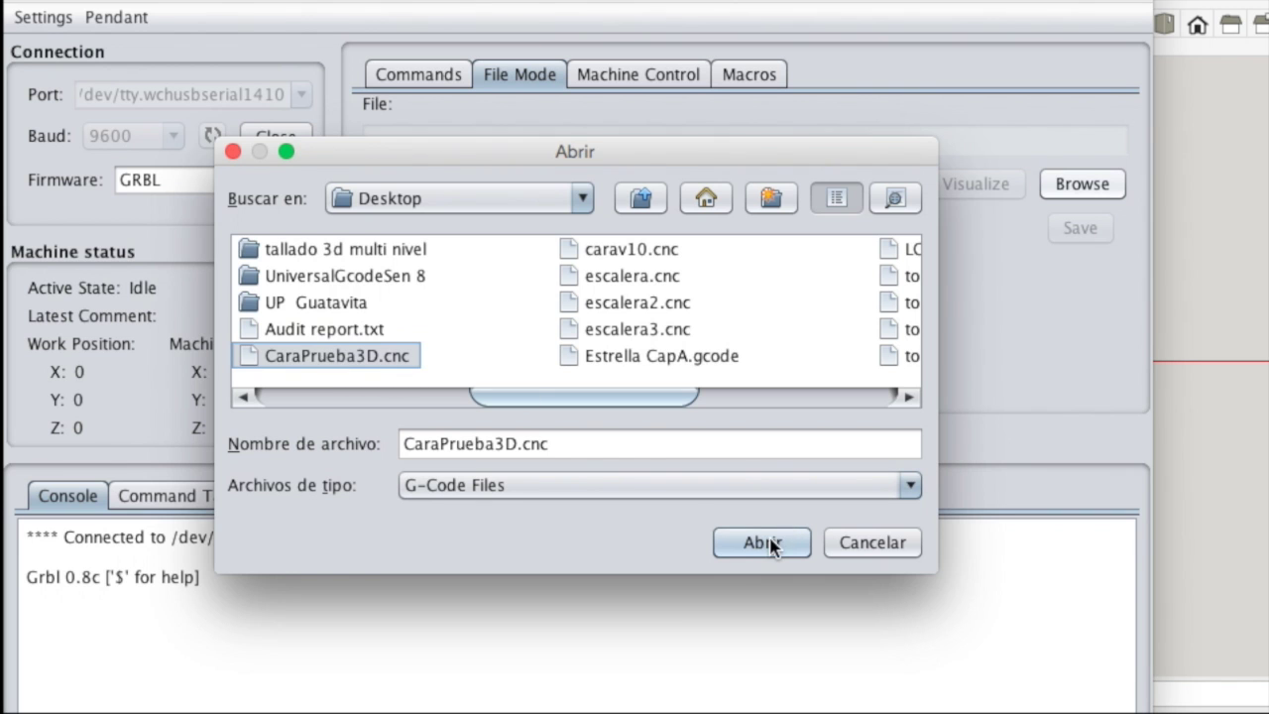
pyautogui.click(772, 546)
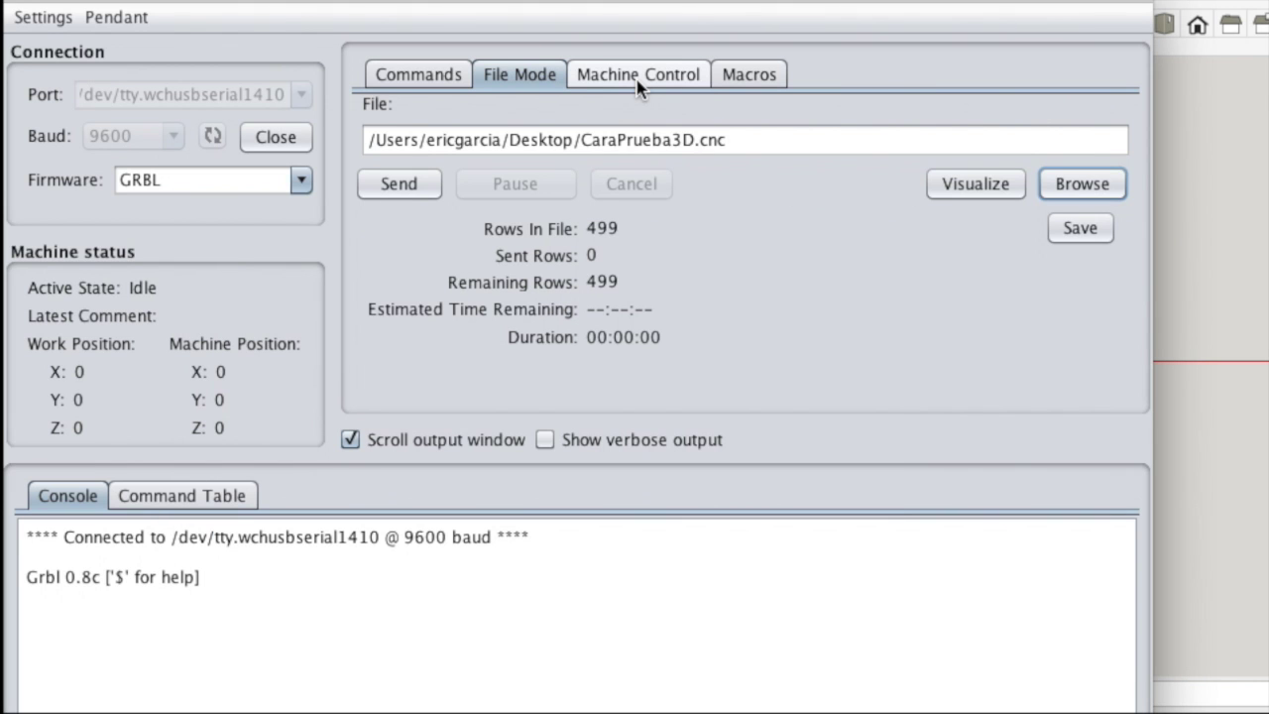
pyautogui.click(640, 80)
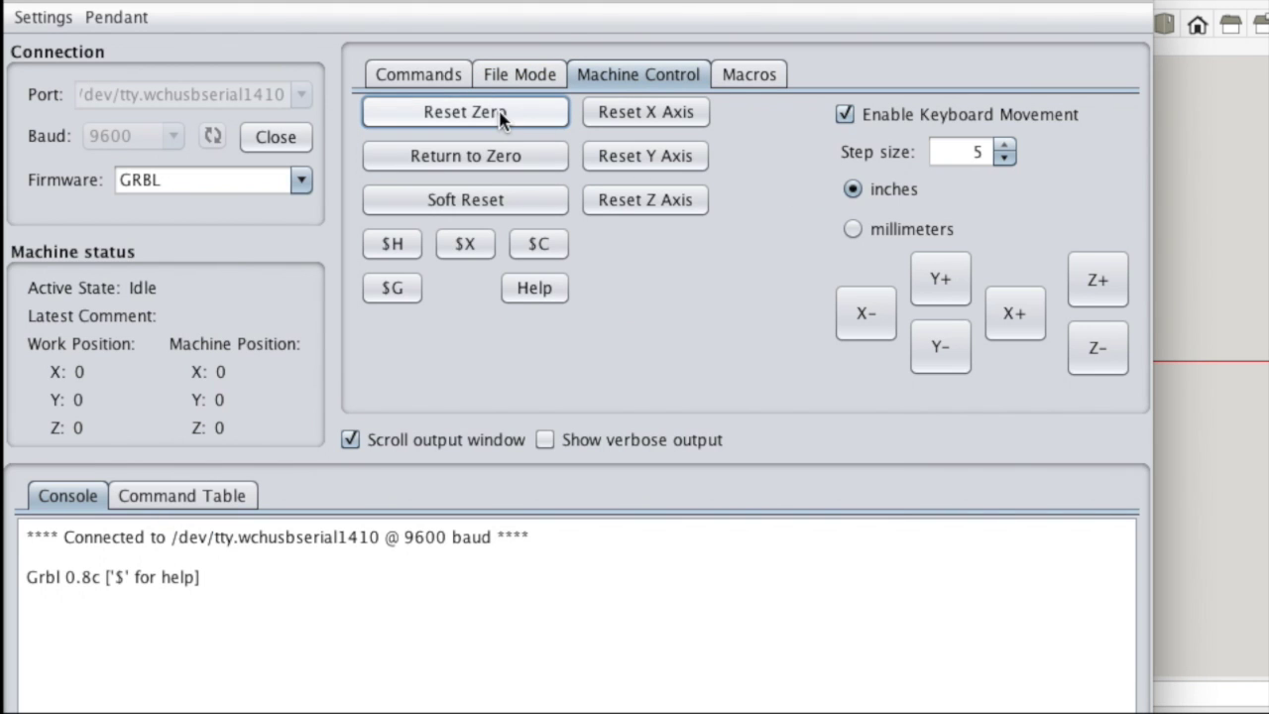
# - Reset the work zero so Universal Gcode Sender reads X0 Y0 Z0 at the lowered Z
pyautogui.click(461, 112)
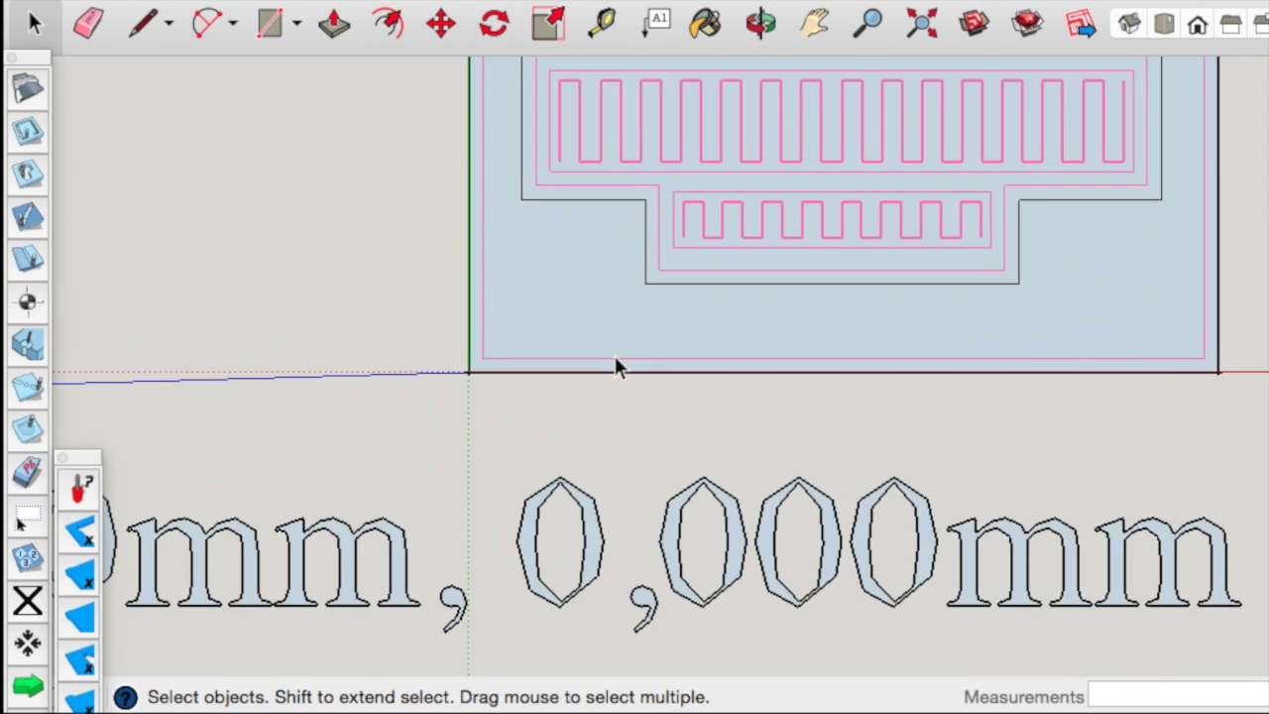
pyautogui.scroll(2, 555, 387)
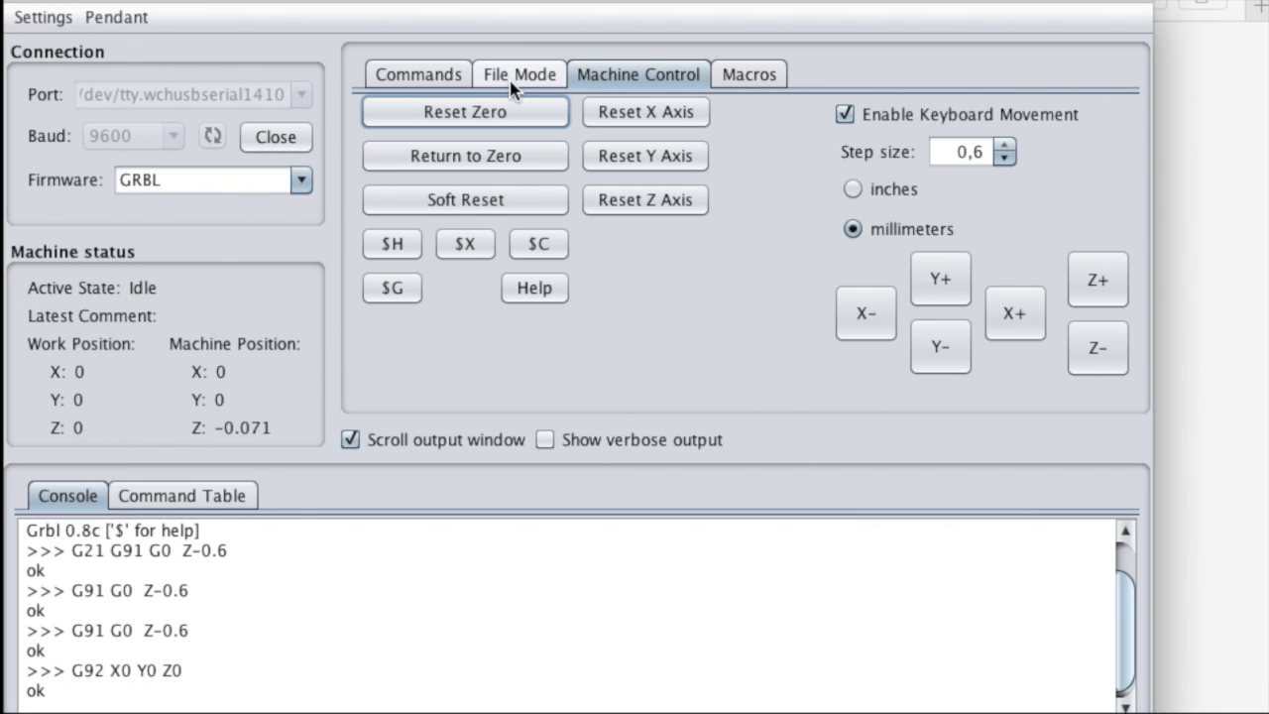
pyautogui.click(513, 77)
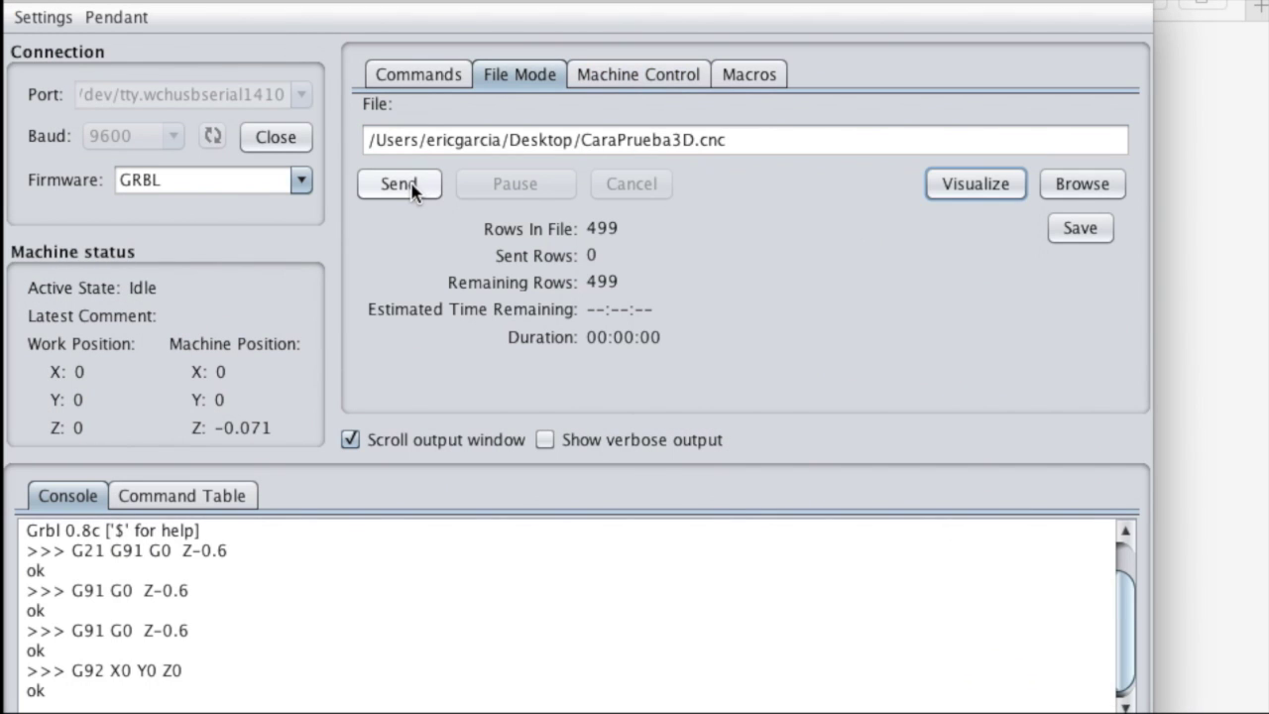